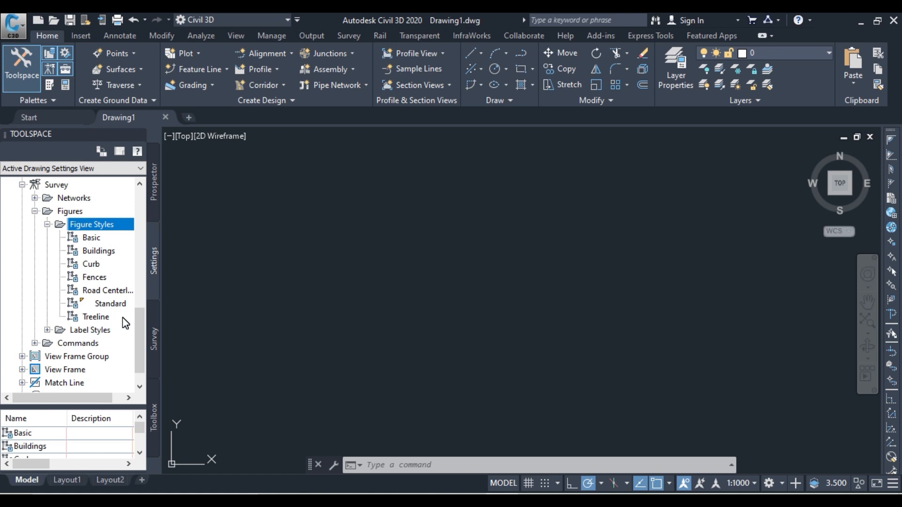
Create a new survey figure style named CENTRE LINE
{"action": "mouse_move", "coordinate": [125, 323]}
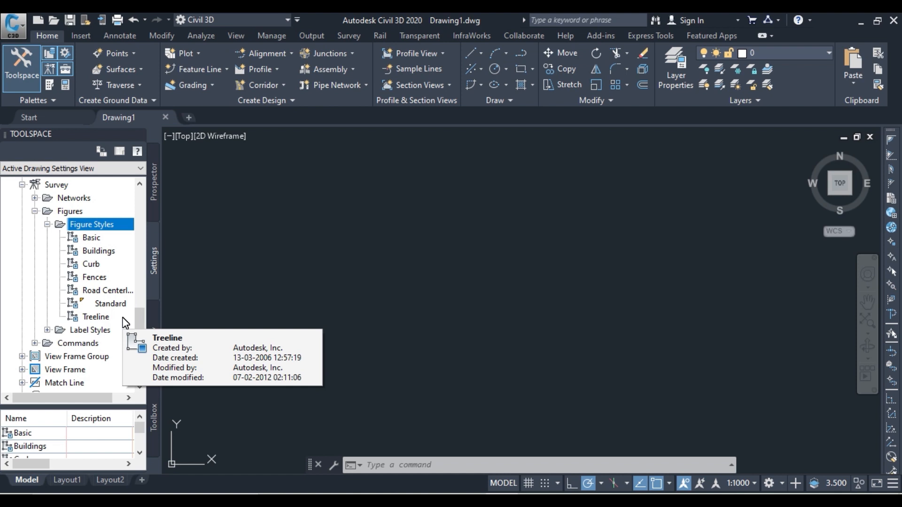
{"action": "right_click", "coordinate": [82, 229]}
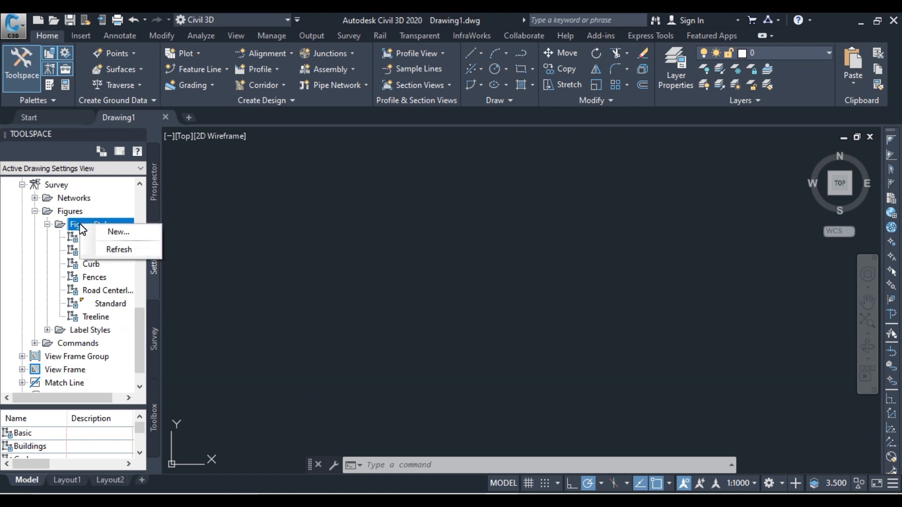
{"action": "left_click", "coordinate": [123, 230]}
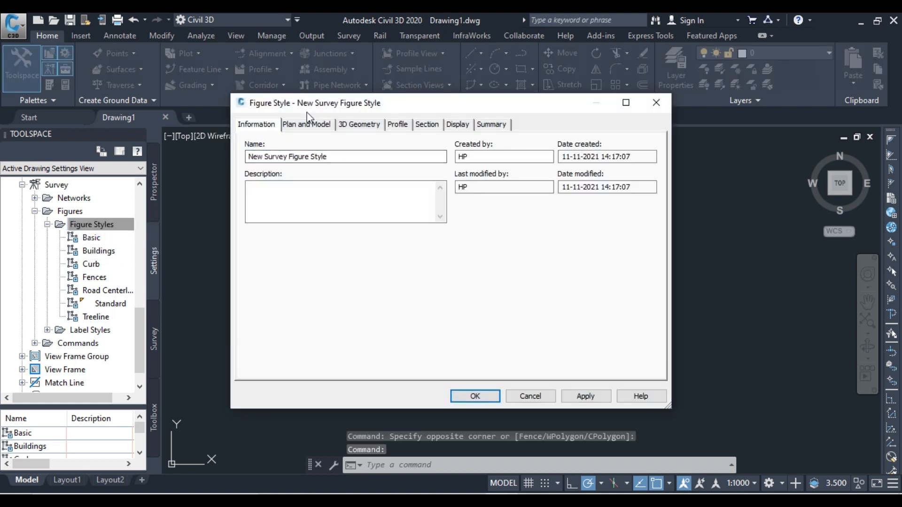
{"action": "left_click", "coordinate": [363, 156]}
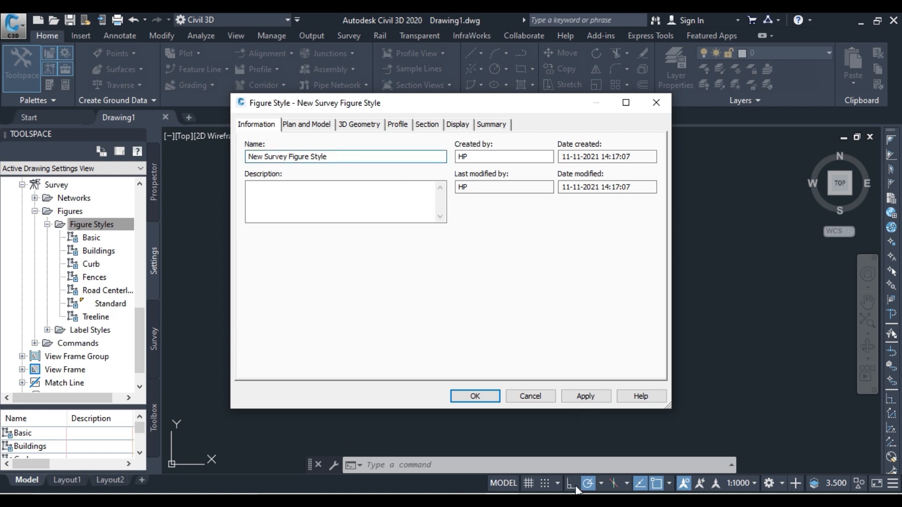
{"action": "mouse_move", "coordinate": [577, 491]}
{"action": "mouse_move", "coordinate": [587, 442]}
{"action": "left_click_drag", "start_coordinate": [332, 156], "coordinate": [247, 157]}
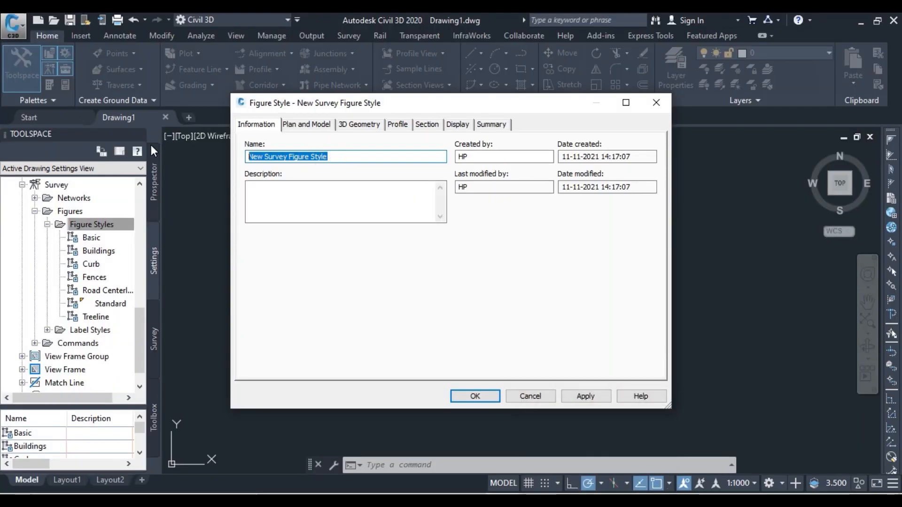
{"action": "type", "text": "CENTRE LINE"}
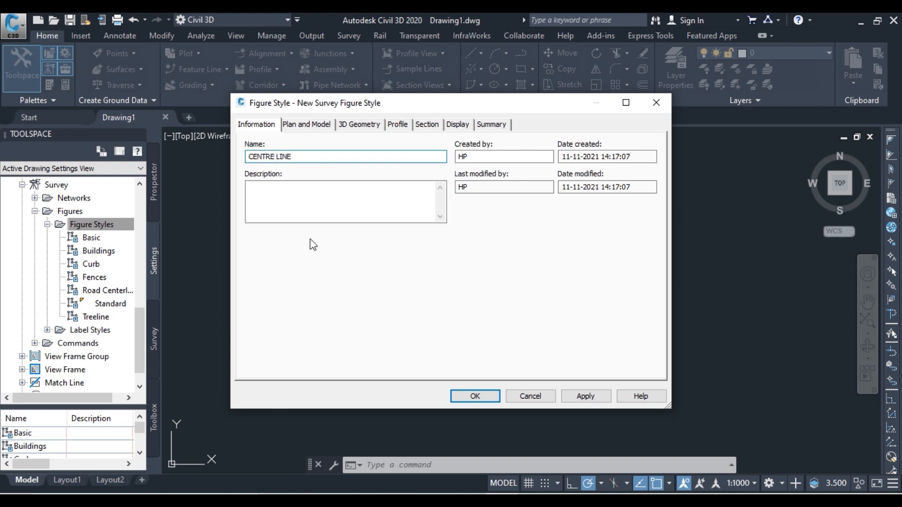
Start a new layer named CL for the CENTRE LINE style's Figure Lines component
{"action": "left_click", "coordinate": [463, 130]}
{"action": "left_click", "coordinate": [455, 126]}
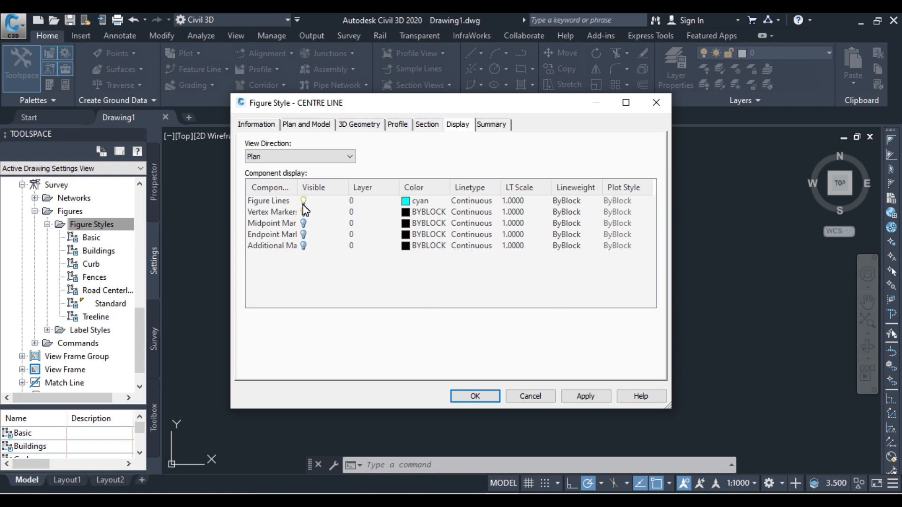
{"action": "left_click", "coordinate": [373, 200]}
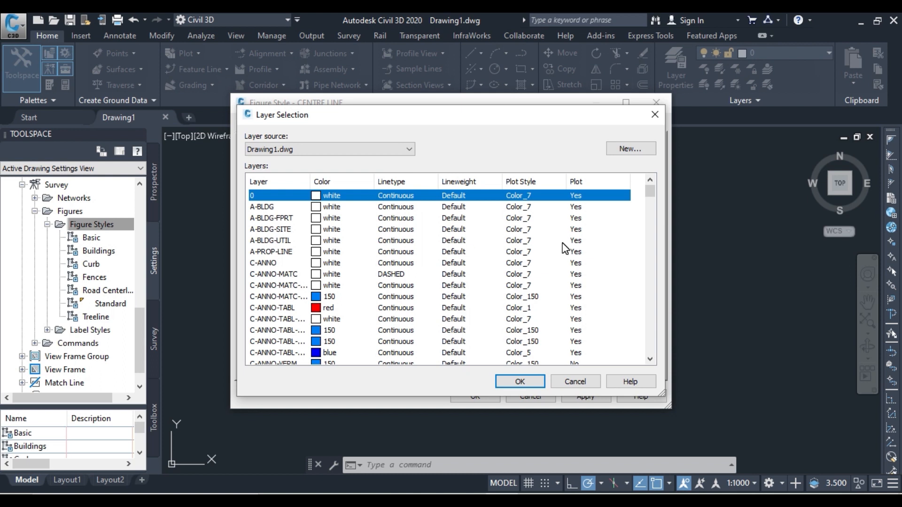
{"action": "left_click", "coordinate": [629, 151]}
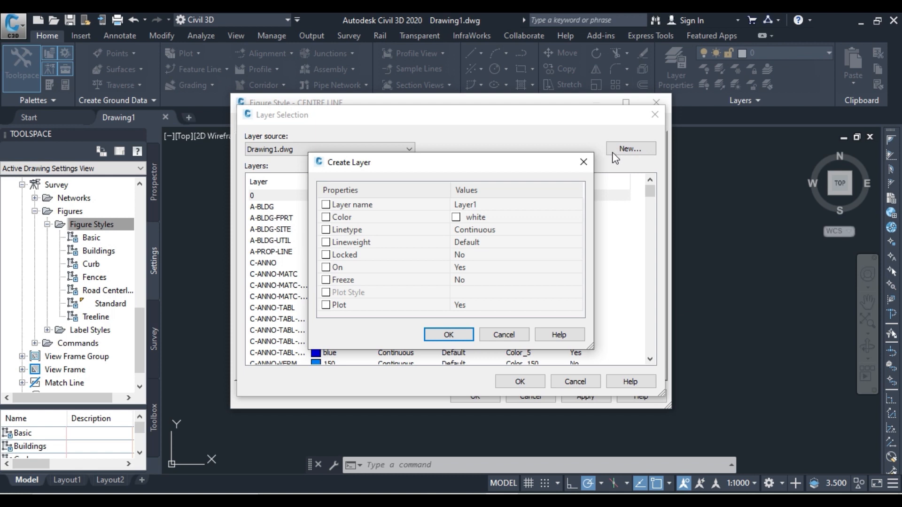
{"action": "left_click", "coordinate": [539, 205]}
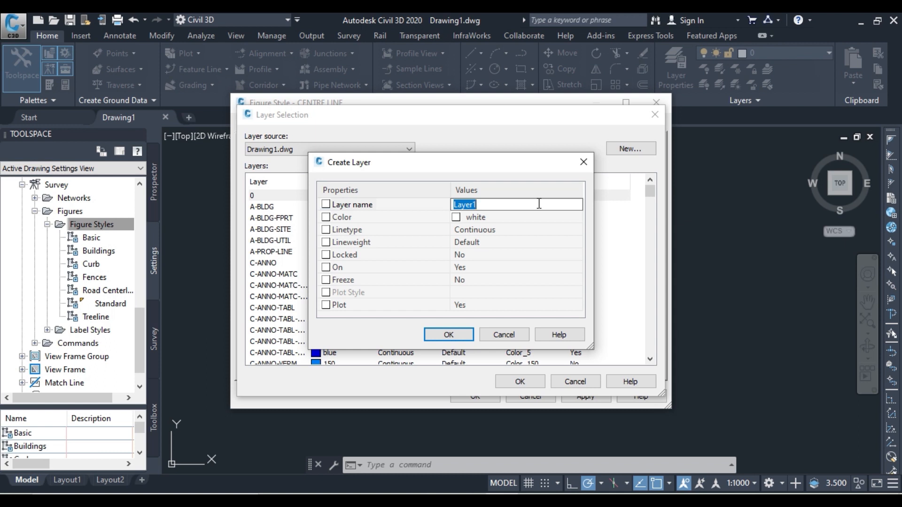
{"action": "type", "text": "C"}
Set the CL layer's color to index 60, assign the layer to Figure Lines, and save the CENTRE LINE style
{"action": "left_click", "coordinate": [559, 218]}
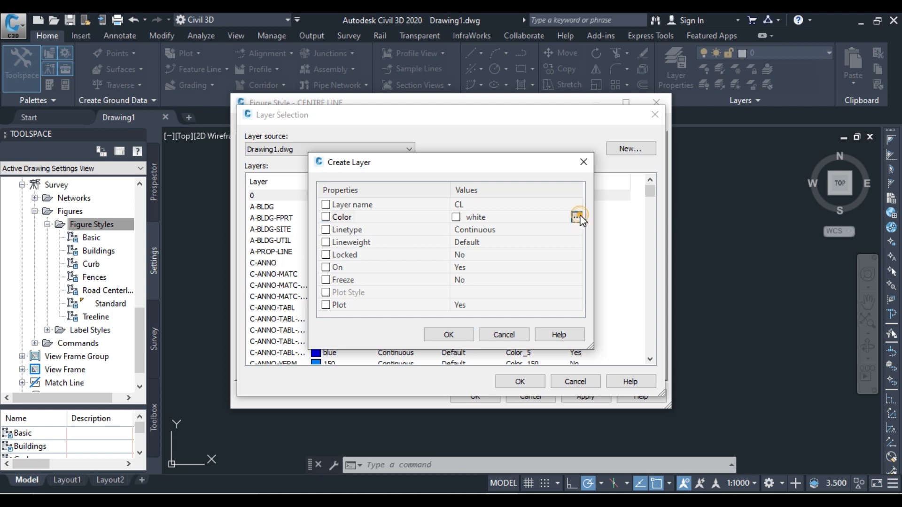
{"action": "left_click", "coordinate": [576, 217]}
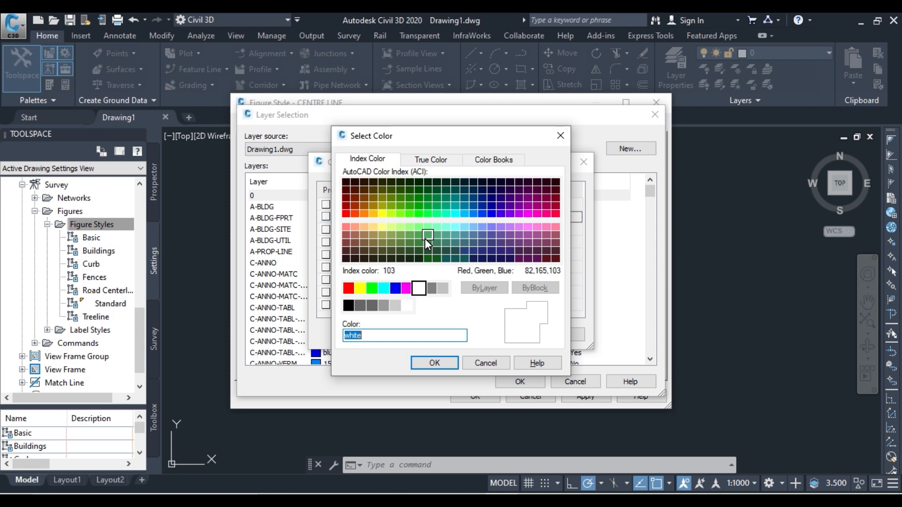
{"action": "left_click", "coordinate": [390, 217]}
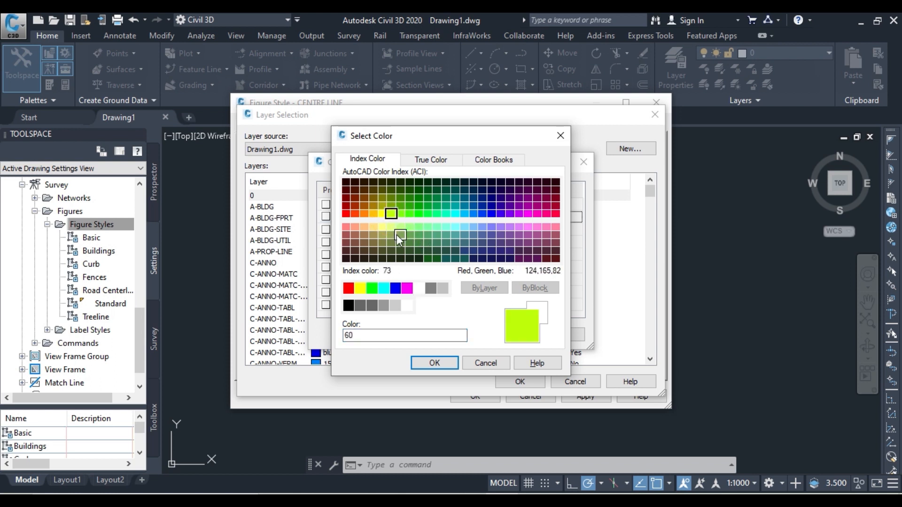
{"action": "left_click", "coordinate": [435, 364]}
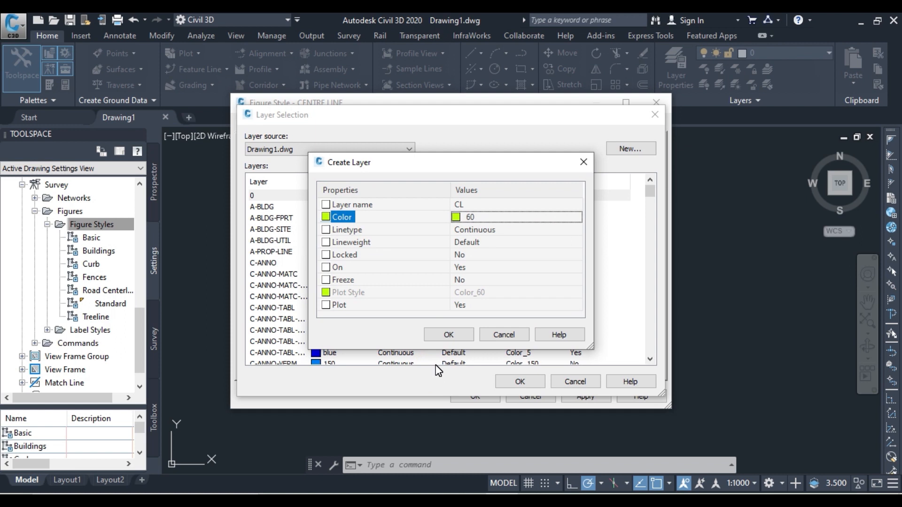
{"action": "left_click", "coordinate": [448, 335]}
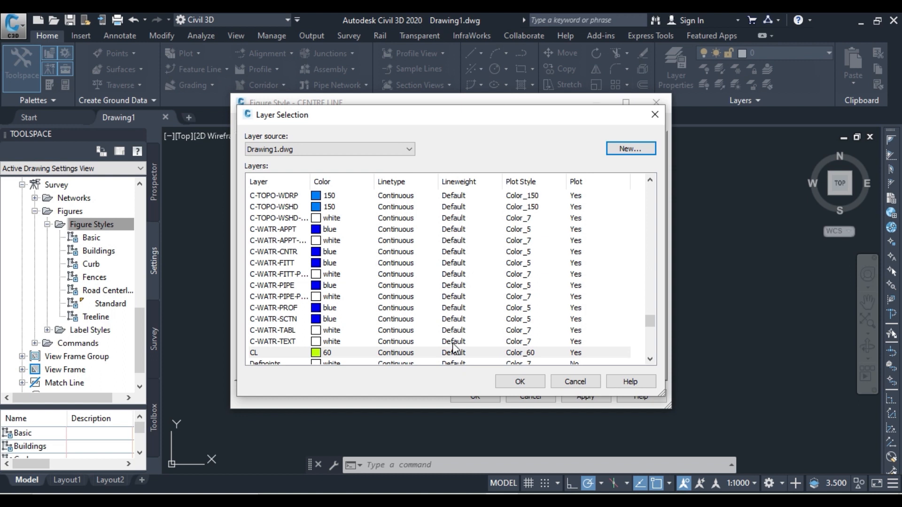
{"action": "left_click", "coordinate": [531, 381]}
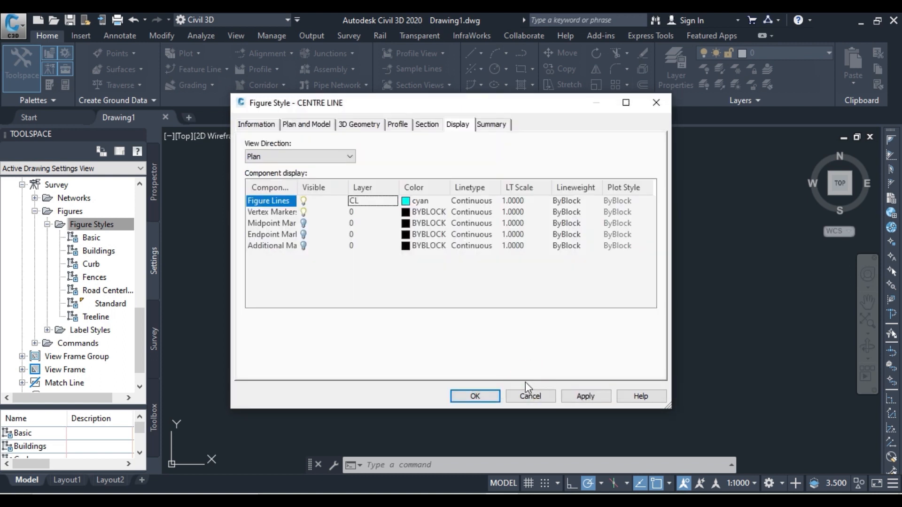
{"action": "left_click", "coordinate": [475, 396]}
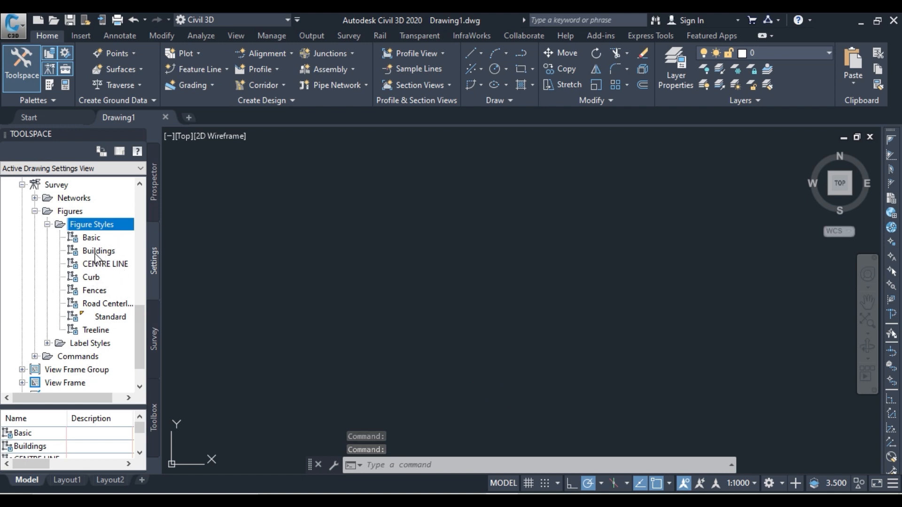
Create another survey figure style named EDGE OF PAVEMENT
{"action": "mouse_move", "coordinate": [109, 270]}
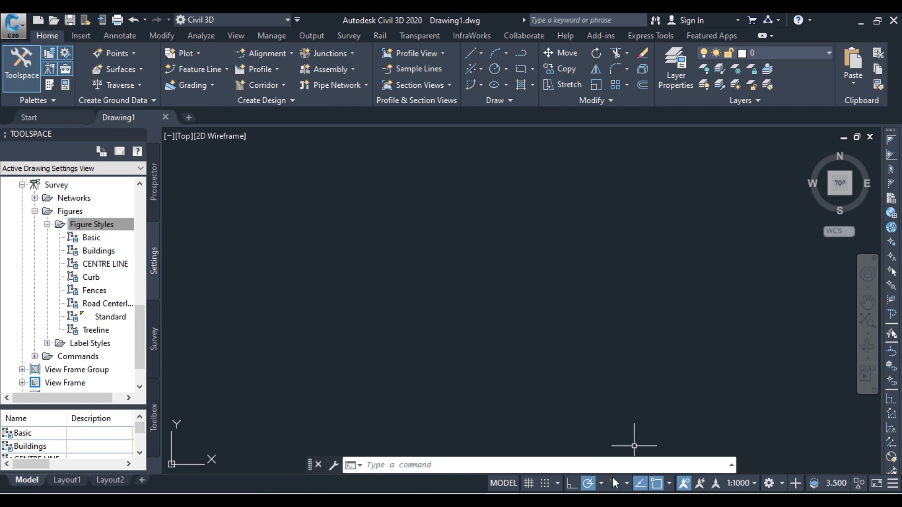
{"action": "left_click", "coordinate": [590, 498]}
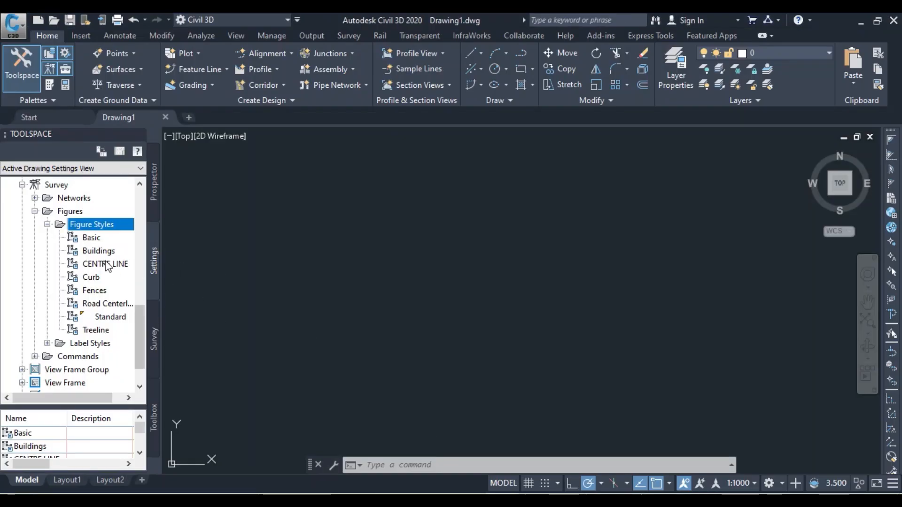
{"action": "right_click", "coordinate": [100, 224]}
{"action": "left_click", "coordinate": [151, 229]}
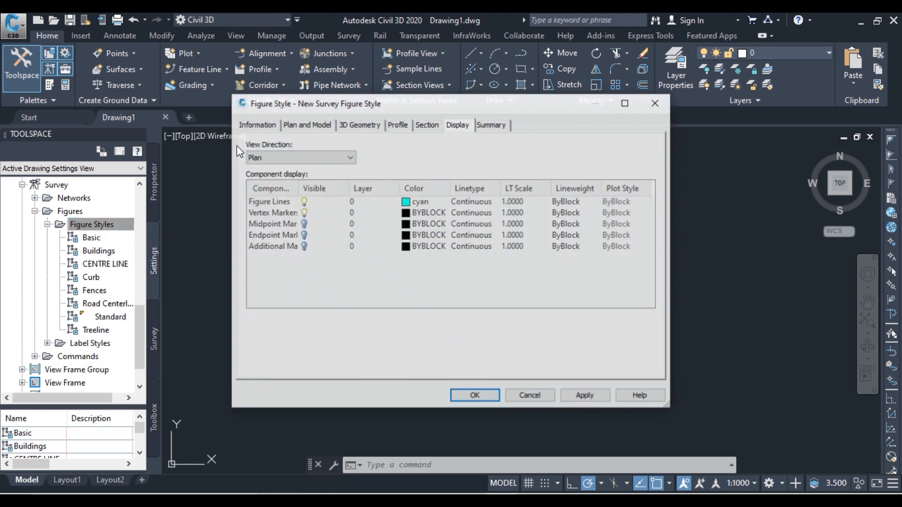
{"action": "left_click", "coordinate": [261, 125]}
{"action": "left_click", "coordinate": [340, 158]}
{"action": "left_click_drag", "start_coordinate": [341, 157], "coordinate": [180, 159]}
{"action": "type", "text": "EDGE OF PAVEMENT"}
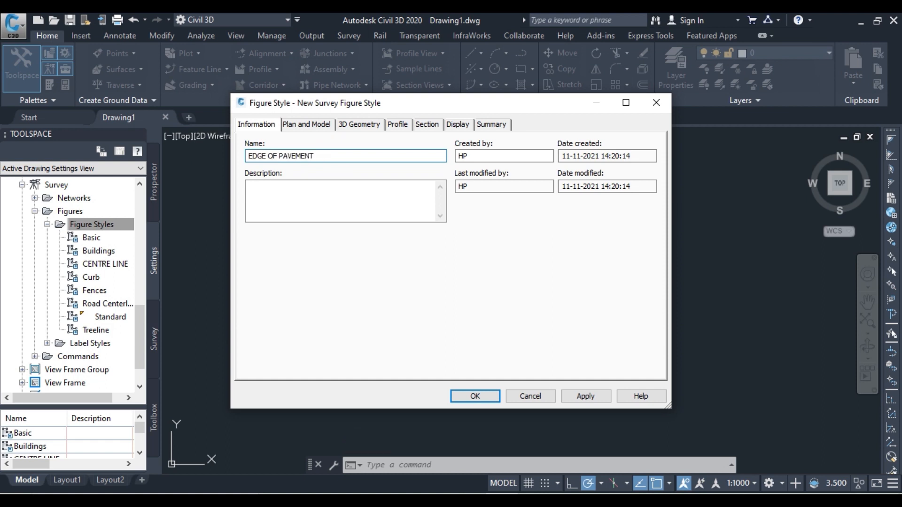
Start a new layer named EP for the EDGE OF PAVEMENT style's Figure Lines component
{"action": "left_click", "coordinate": [470, 124]}
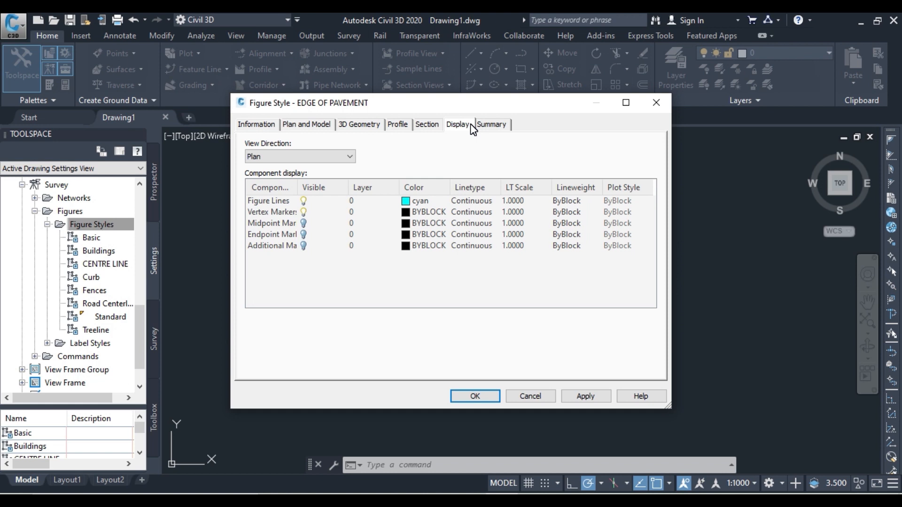
{"action": "left_click", "coordinate": [351, 200]}
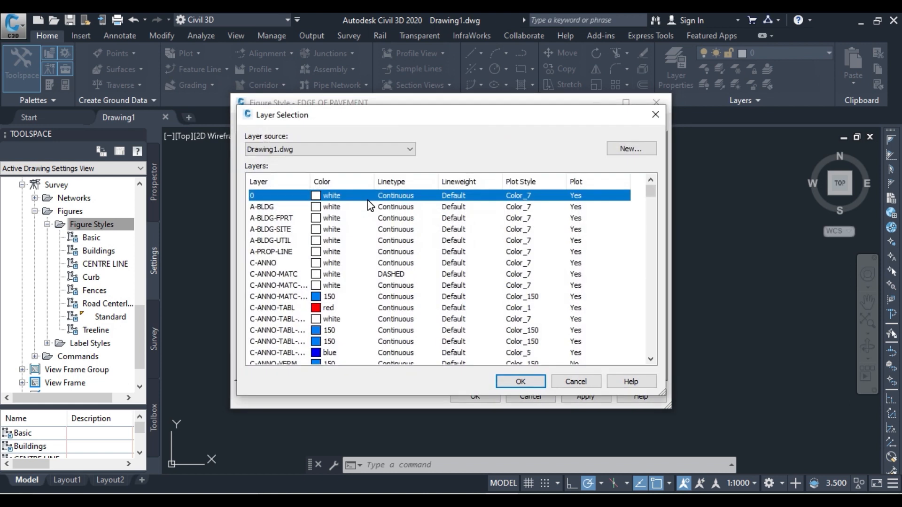
{"action": "left_click", "coordinate": [629, 148]}
{"action": "left_click", "coordinate": [492, 204]}
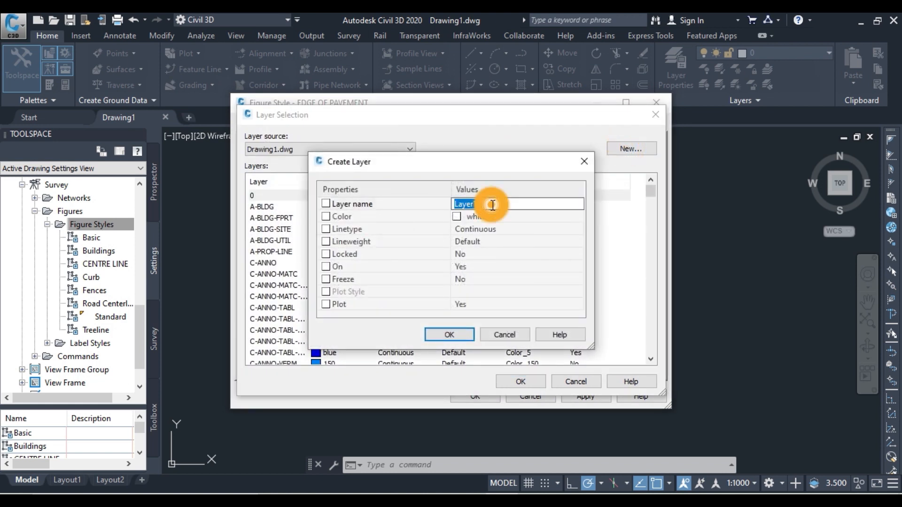
{"action": "type", "text": "EP"}
{"action": "key", "text": "Return"}
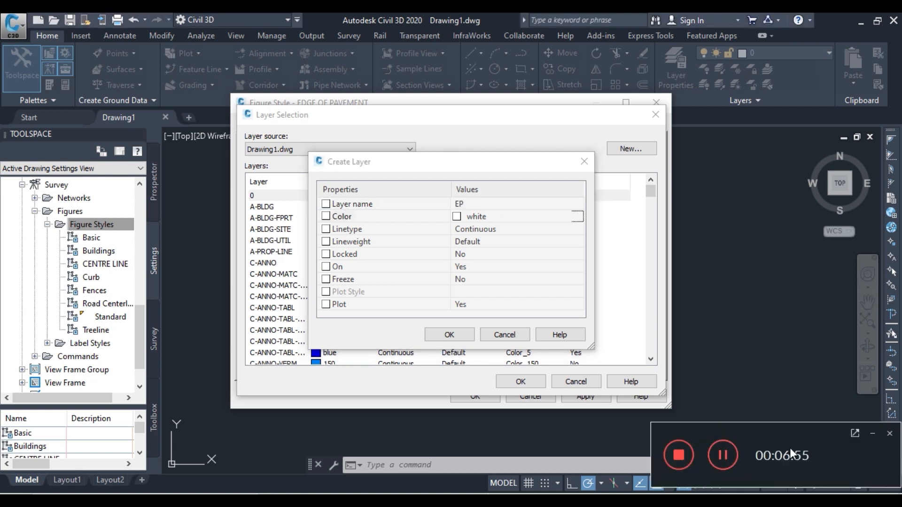
Set the EP layer's color to index 200, assign the layer to Figure Lines, and save the EDGE OF PAVEMENT style
{"action": "left_click", "coordinate": [870, 432]}
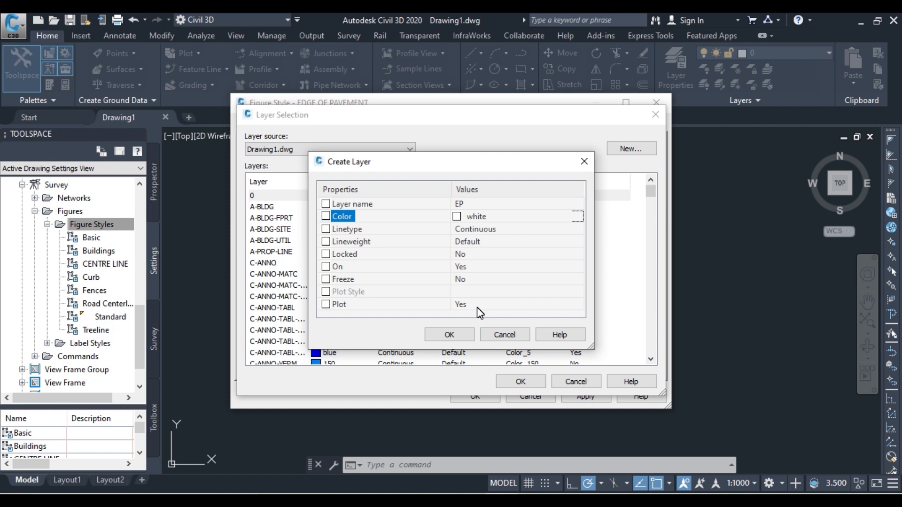
{"action": "left_click", "coordinate": [578, 218]}
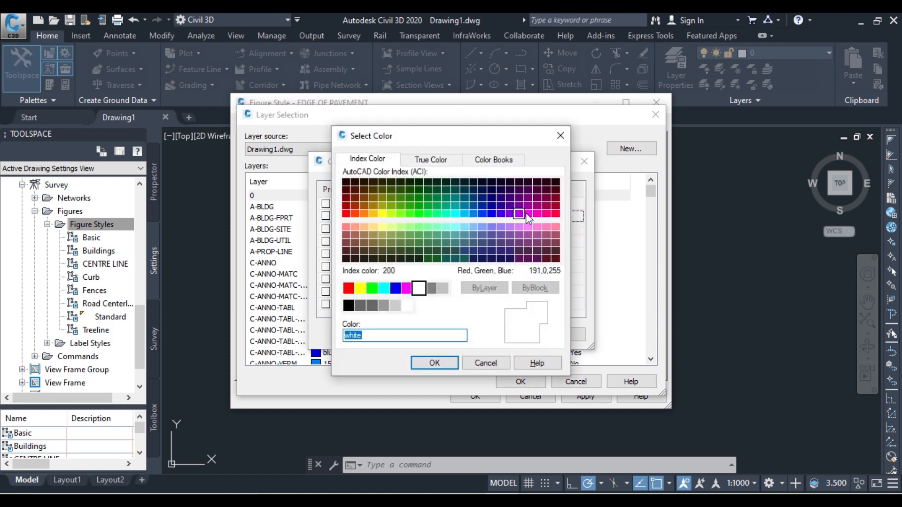
{"action": "left_click", "coordinate": [519, 213]}
{"action": "left_click", "coordinate": [433, 364]}
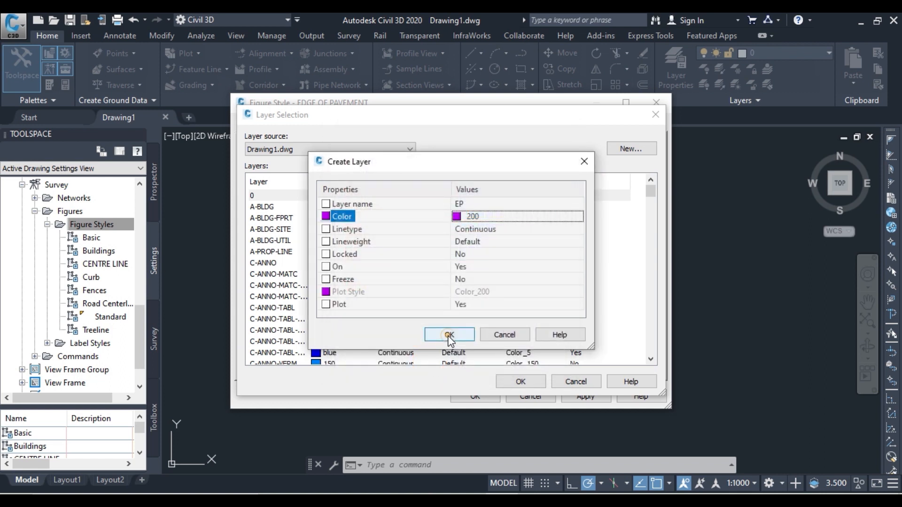
{"action": "left_click", "coordinate": [449, 334]}
{"action": "left_click", "coordinate": [532, 381]}
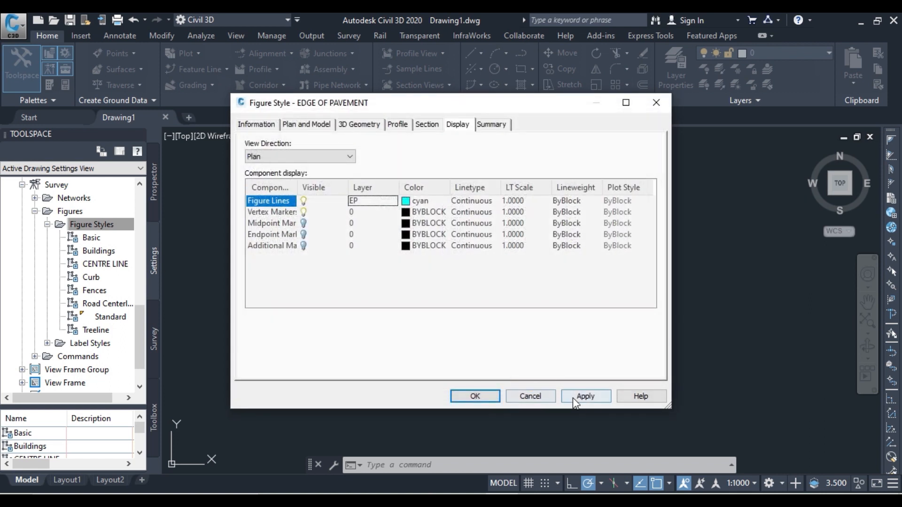
{"action": "left_click", "coordinate": [488, 399]}
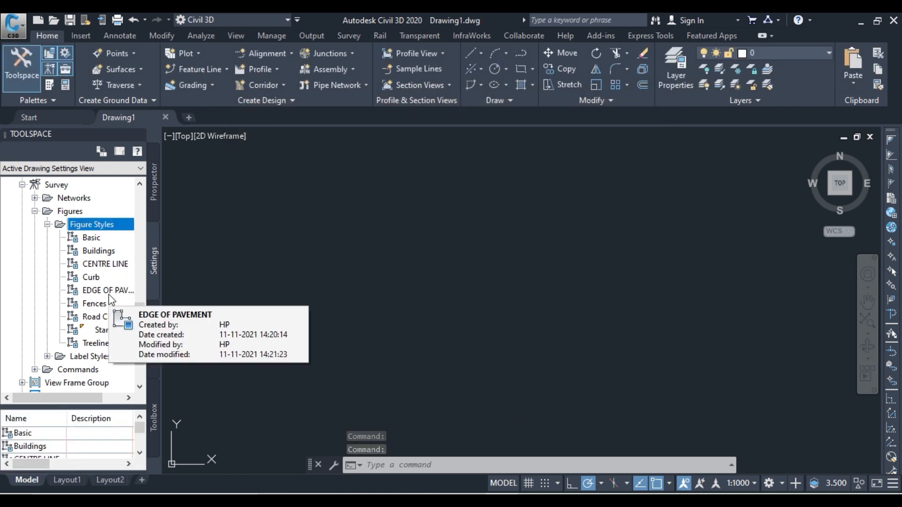
Check the figure style table in the Word field book, and name a new survey figure style SIDE WALK
{"action": "left_click", "coordinate": [599, 463]}
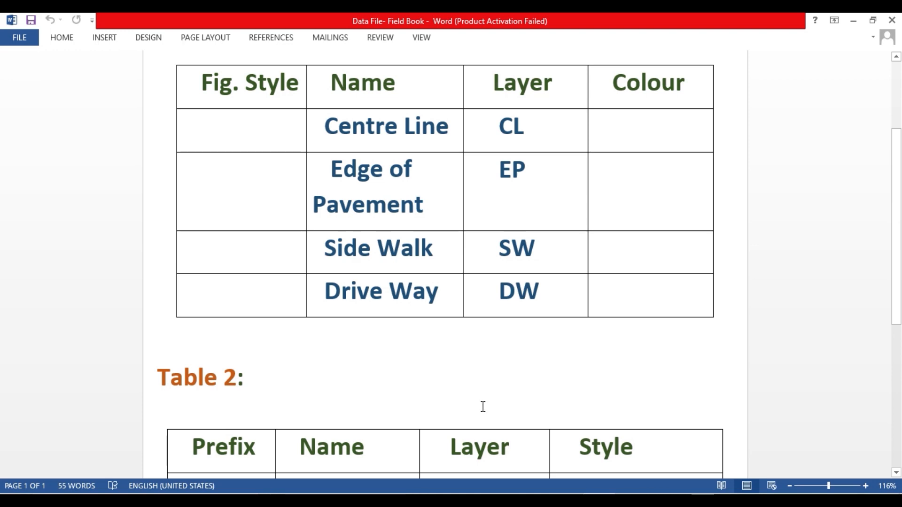
{"action": "left_click", "coordinate": [505, 499]}
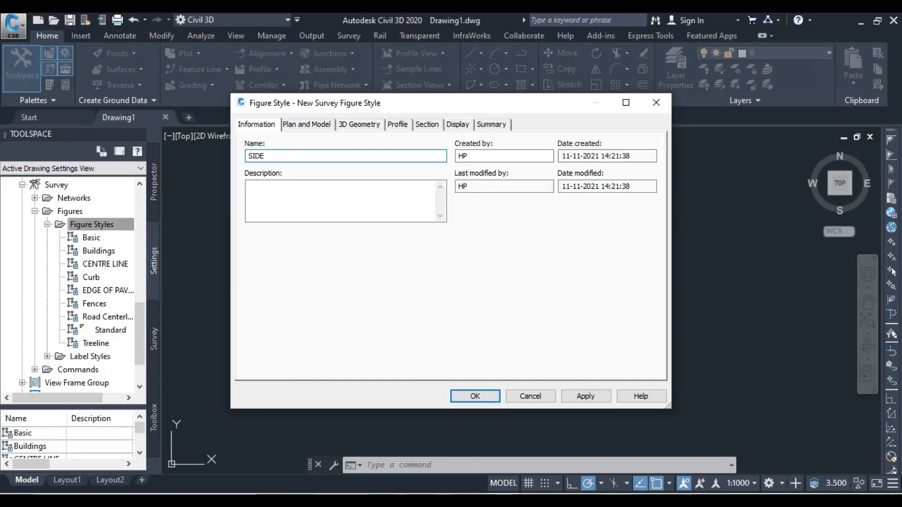
{"action": "type", "text": "WALK"}
Start a new layer named SW for the SIDE WALK style's Figure Lines component
{"action": "left_click", "coordinate": [463, 125]}
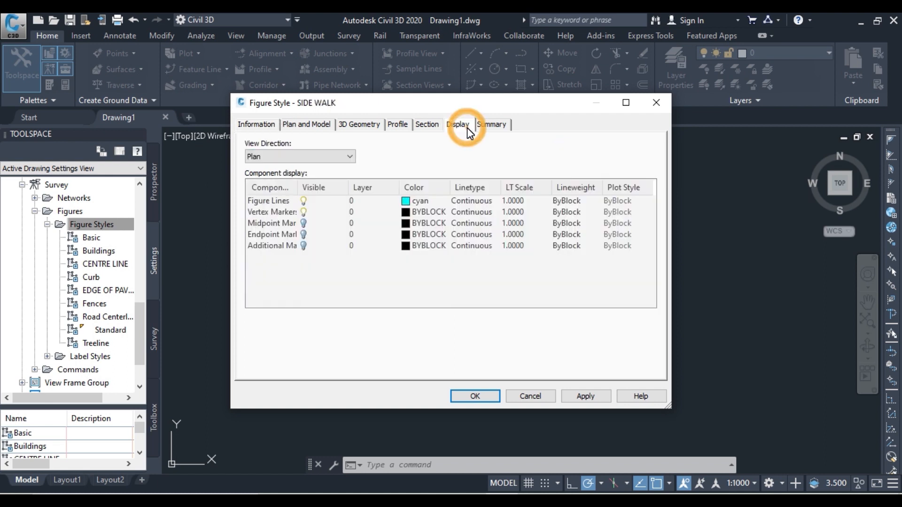
{"action": "left_click", "coordinate": [370, 203]}
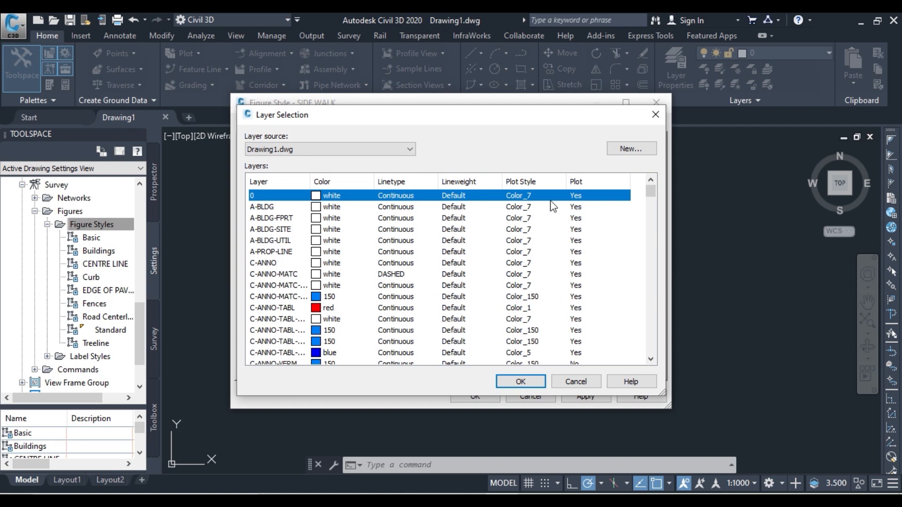
{"action": "left_click", "coordinate": [634, 149]}
{"action": "left_click", "coordinate": [488, 203]}
{"action": "type", "text": "SW"}
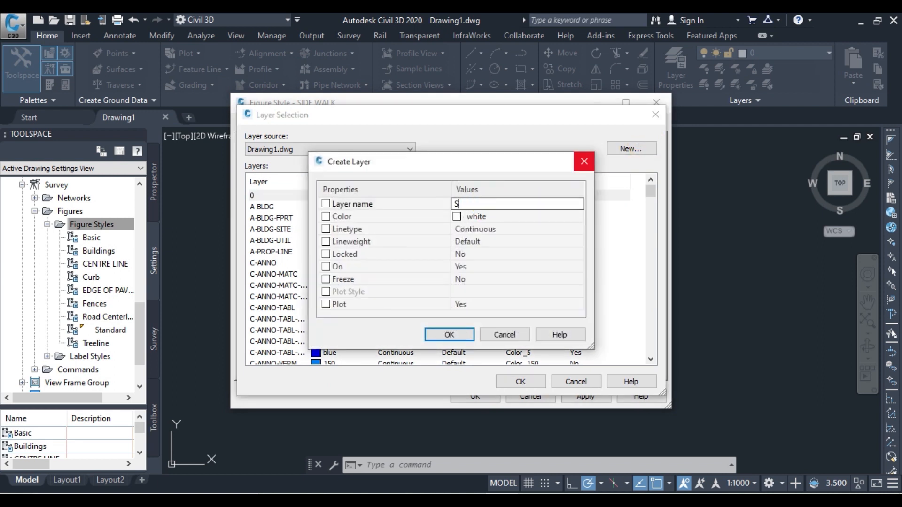
Set the SW layer's color to index 10, assign the layer to Figure Lines, and save the SIDE WALK style
{"action": "left_click", "coordinate": [529, 217]}
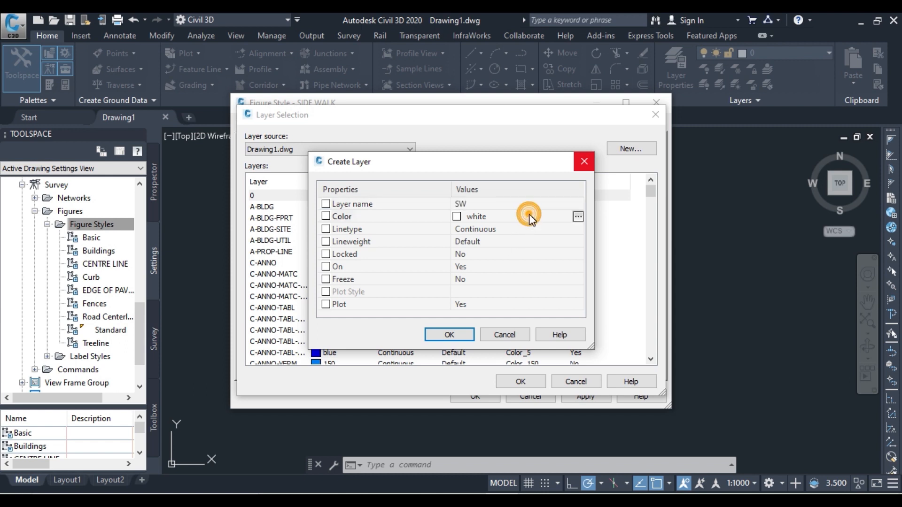
{"action": "left_click", "coordinate": [578, 216]}
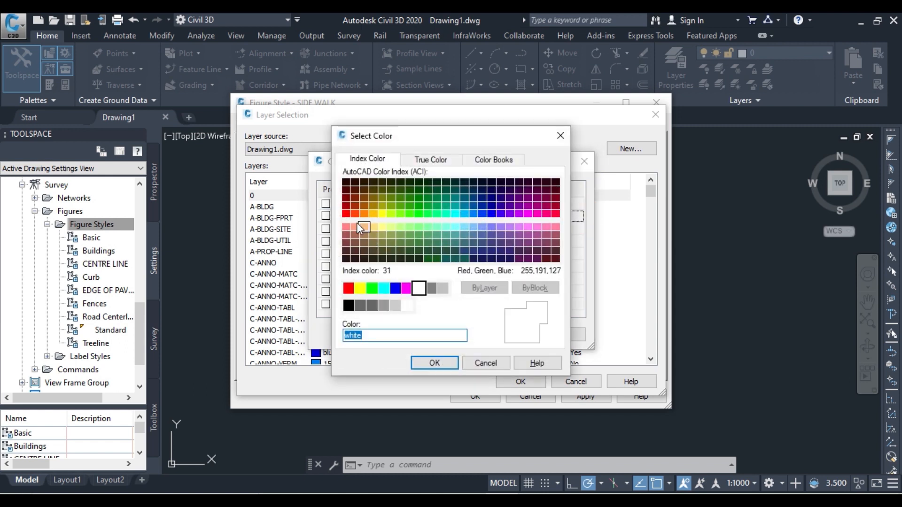
{"action": "left_click", "coordinate": [346, 213]}
{"action": "left_click", "coordinate": [444, 361]}
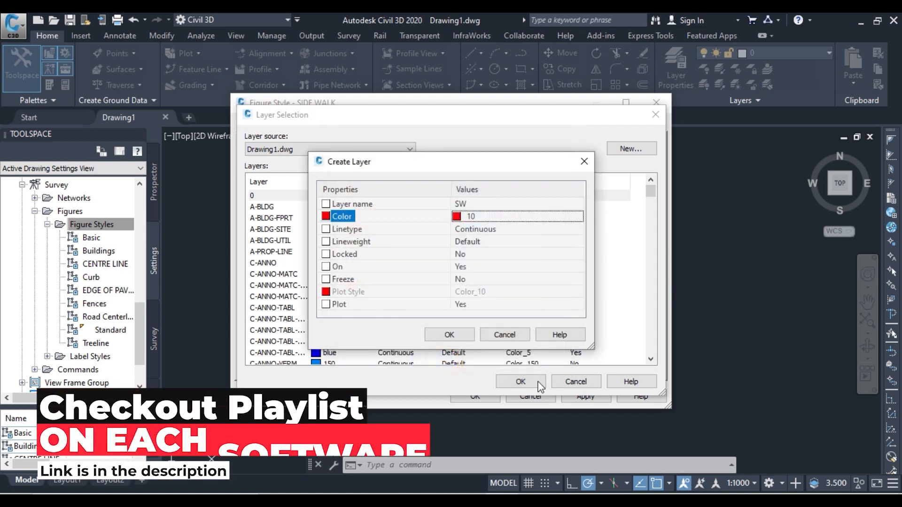
{"action": "left_click", "coordinate": [444, 334]}
{"action": "left_click", "coordinate": [521, 380]}
{"action": "left_click", "coordinate": [581, 397]}
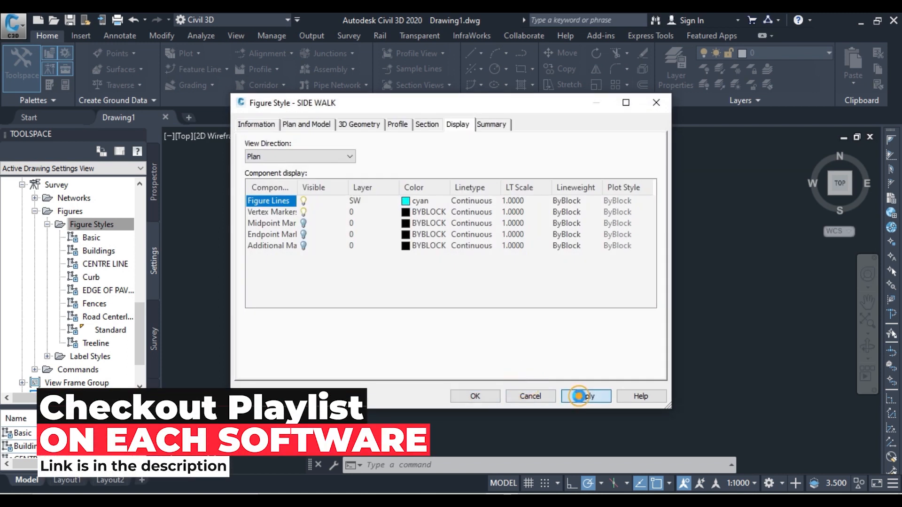
{"action": "left_click", "coordinate": [474, 396]}
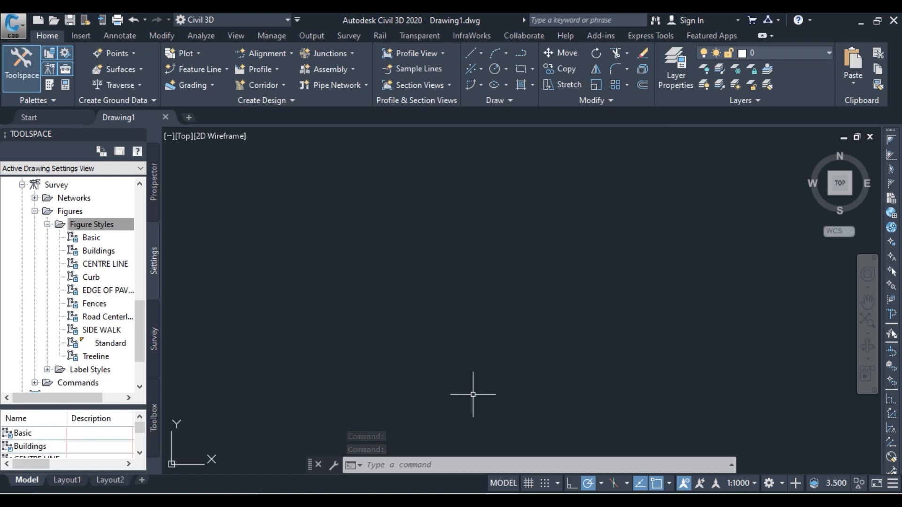
Check the figure style table in the Word field book, and name a new survey figure style DRIVE WAY
{"action": "left_click", "coordinate": [598, 498]}
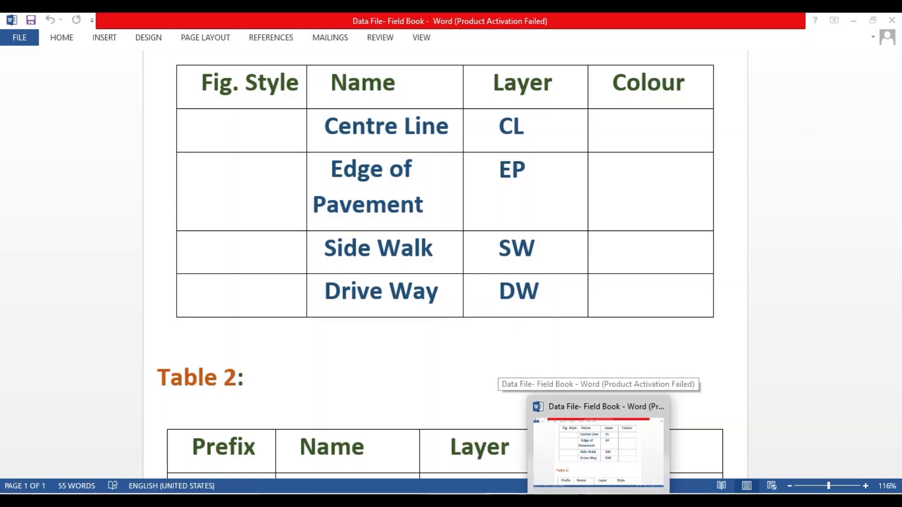
{"action": "left_click", "coordinate": [598, 498]}
{"action": "right_click", "coordinate": [81, 226]}
{"action": "left_click", "coordinate": [120, 230]}
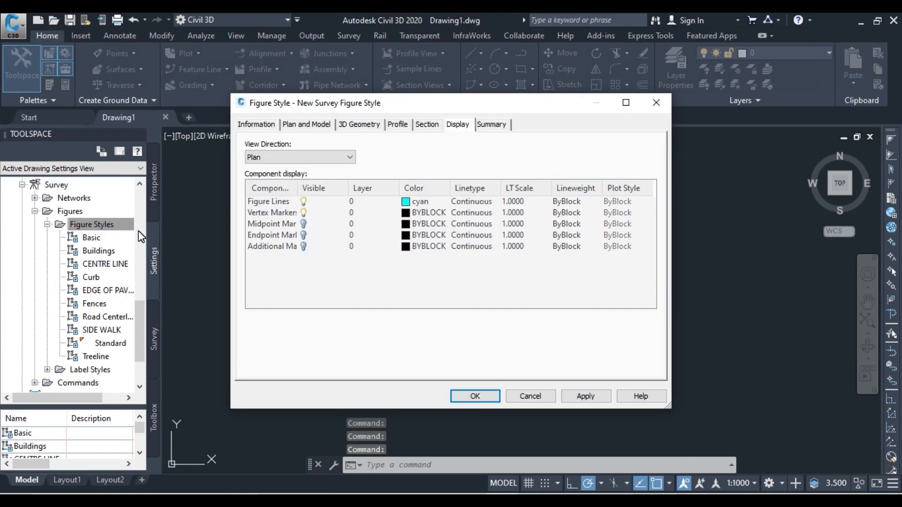
{"action": "left_click", "coordinate": [263, 125]}
{"action": "triple_click", "coordinate": [338, 159]}
{"action": "type", "text": "D"}
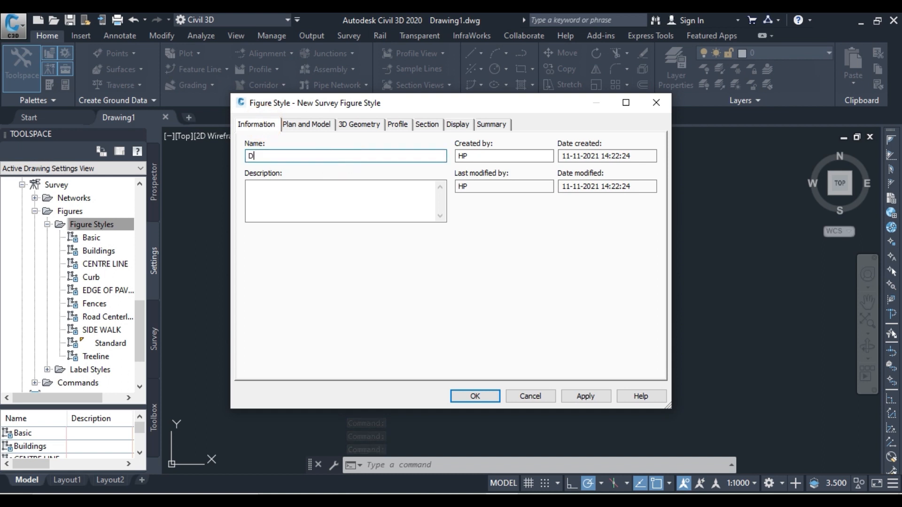
{"action": "type", "text": "RIVE WAY"}
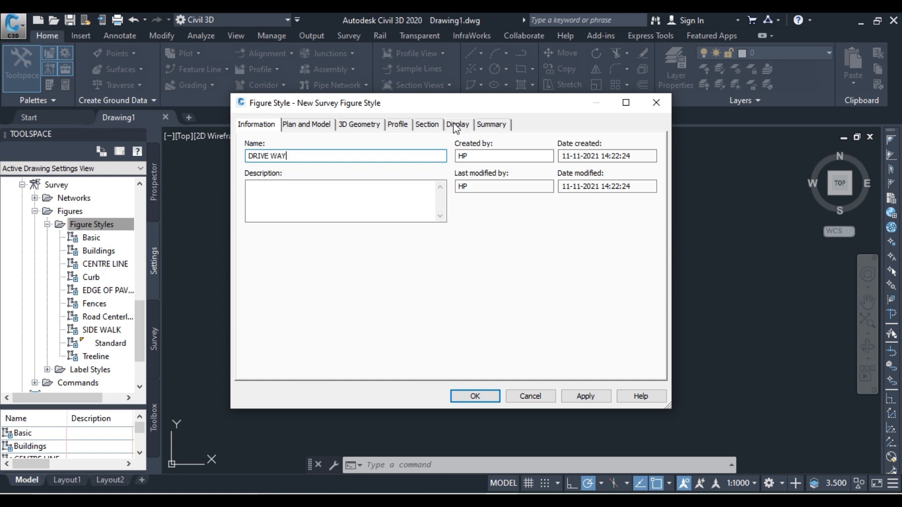
Start a new layer named DW for the DRIVE WAY style's Figure Lines component
{"action": "left_click", "coordinate": [457, 125]}
{"action": "left_click", "coordinate": [354, 206]}
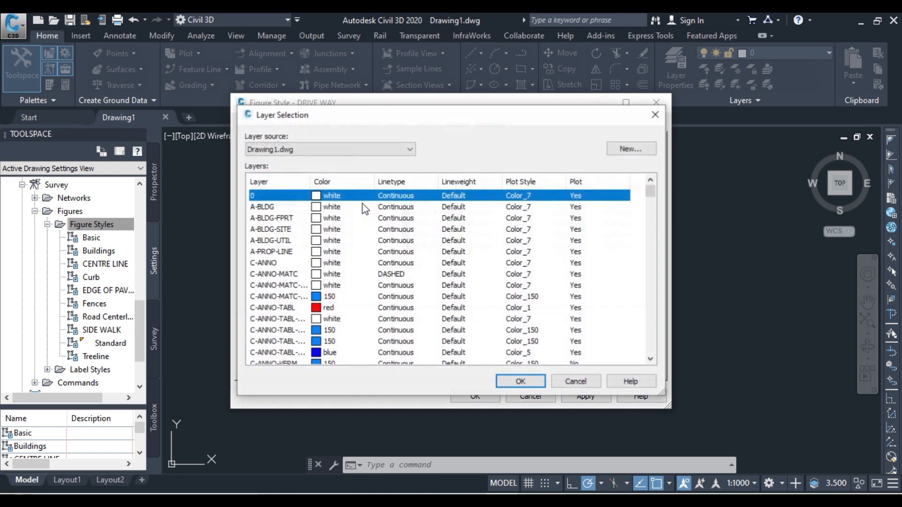
{"action": "left_click", "coordinate": [642, 149]}
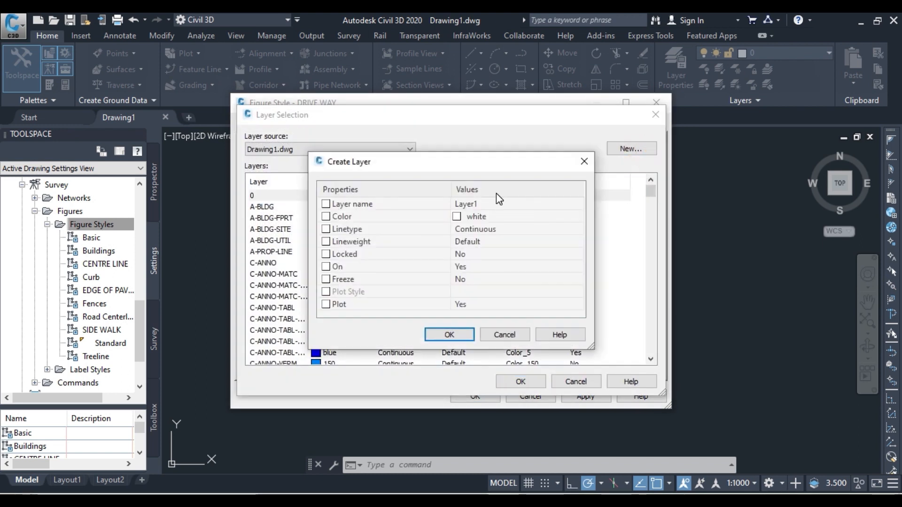
{"action": "left_click", "coordinate": [491, 204]}
{"action": "left_click", "coordinate": [495, 205]}
{"action": "double_click", "coordinate": [494, 205]}
{"action": "type", "text": "DW"}
Set the DW layer's color to blue, assign the layer to Figure Lines, and save the DRIVE WAY style
{"action": "left_click", "coordinate": [545, 215]}
{"action": "left_click", "coordinate": [578, 217]}
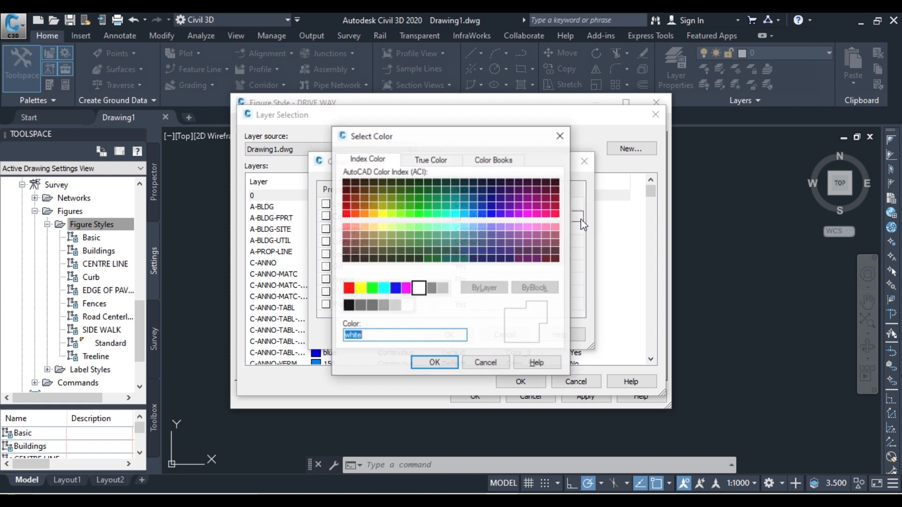
{"action": "left_click", "coordinate": [397, 288]}
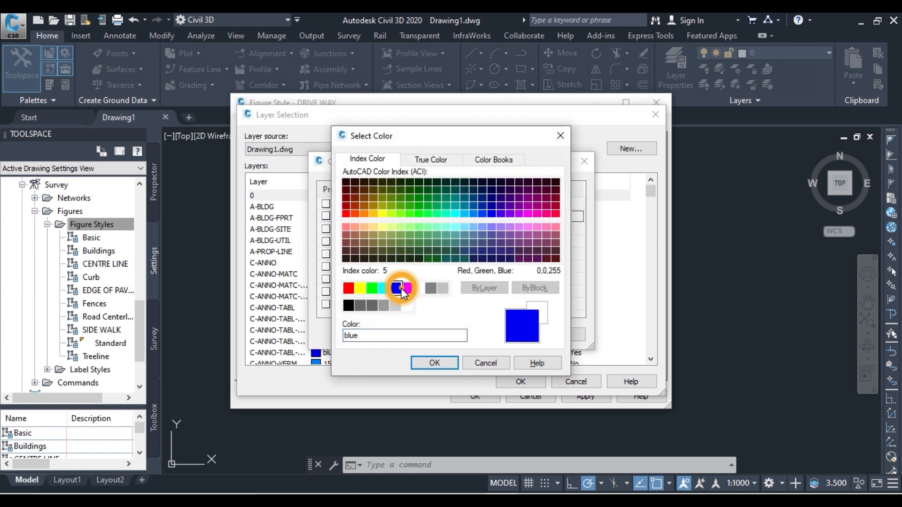
{"action": "left_click", "coordinate": [444, 363]}
{"action": "left_click", "coordinate": [453, 335]}
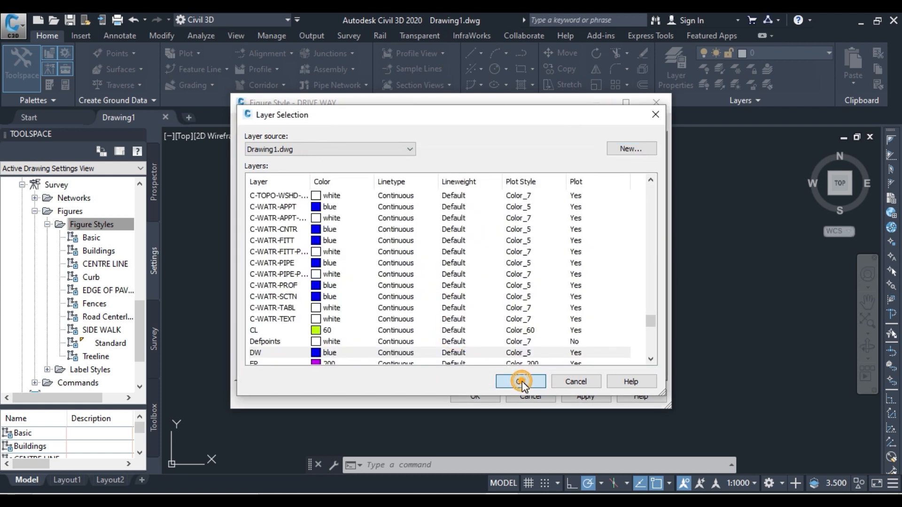
{"action": "left_click", "coordinate": [520, 381]}
{"action": "left_click", "coordinate": [585, 394]}
{"action": "left_click", "coordinate": [483, 394]}
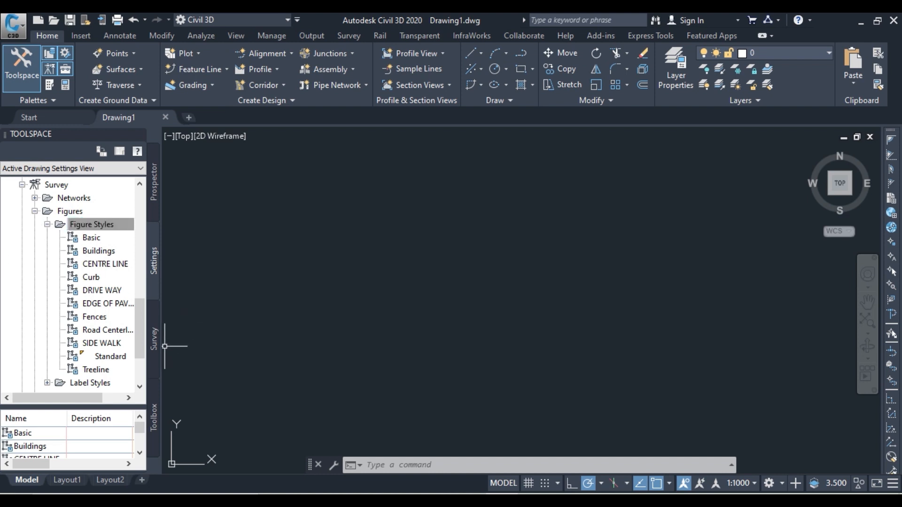
Create a new survey figure prefix database named ABC
{"action": "left_click", "coordinate": [155, 358]}
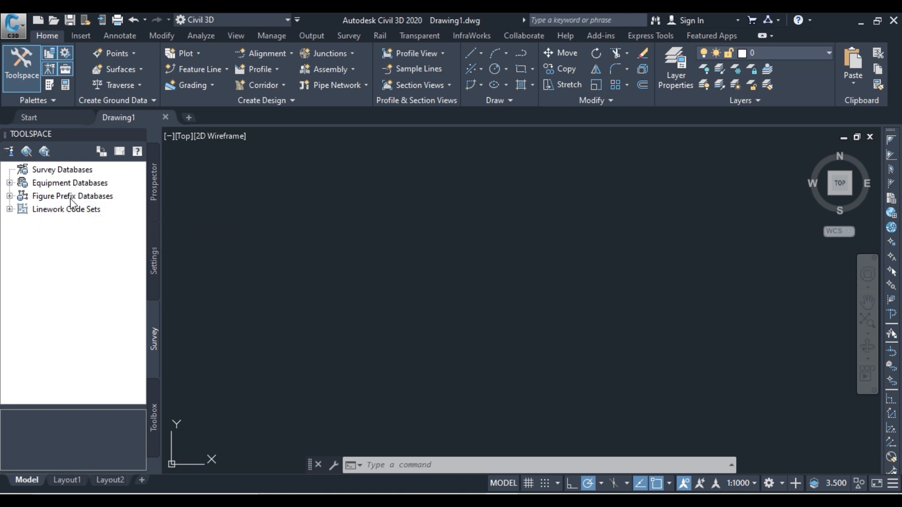
{"action": "left_click", "coordinate": [9, 197]}
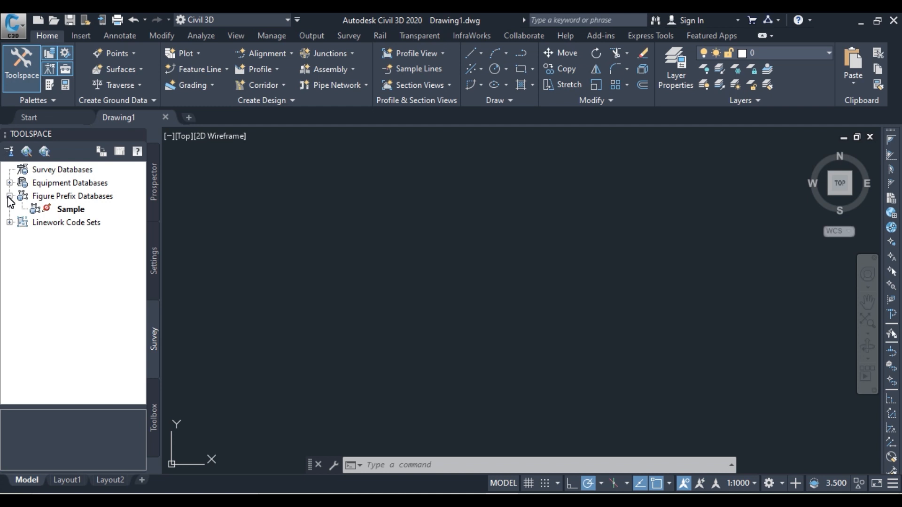
{"action": "right_click", "coordinate": [105, 200]}
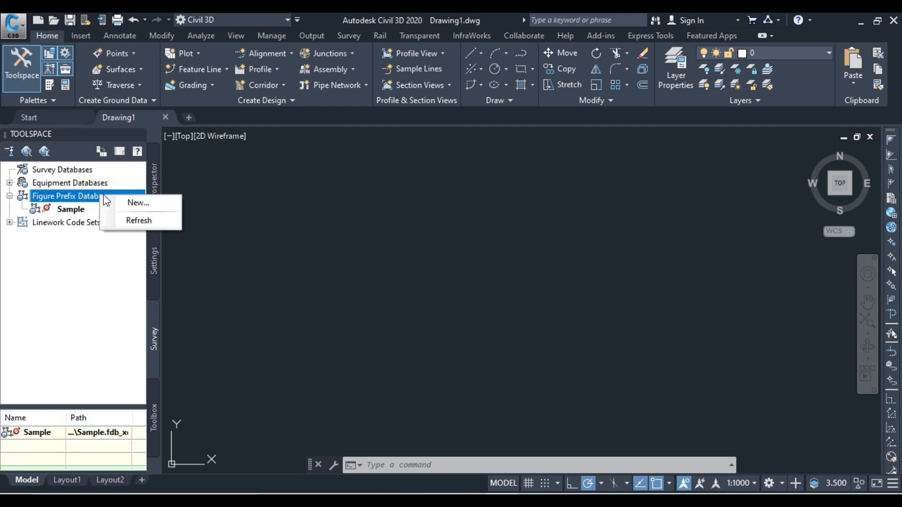
{"action": "left_click", "coordinate": [138, 203]}
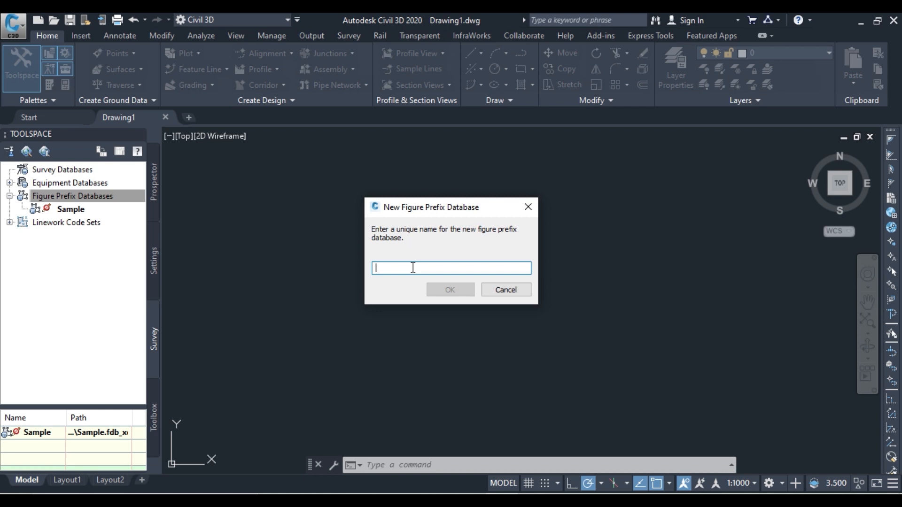
{"action": "type", "text": "ABC"}
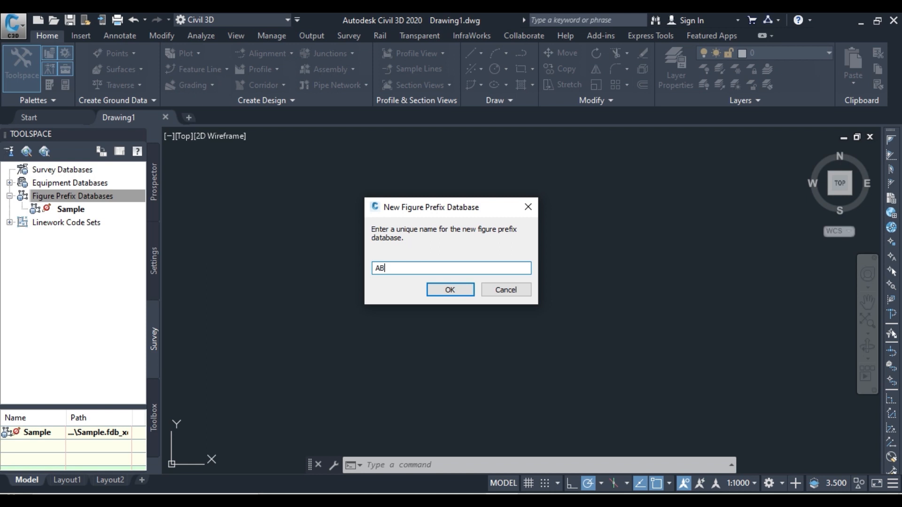
{"action": "left_click", "coordinate": [464, 295]}
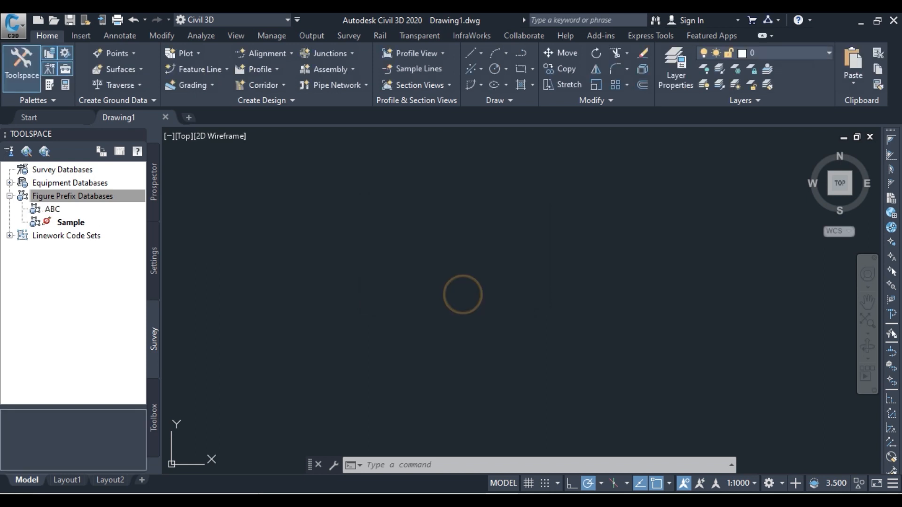
Open the ABC figure prefix database for management and add five new prefix entries
{"action": "left_click", "coordinate": [53, 210]}
{"action": "right_click", "coordinate": [55, 207]}
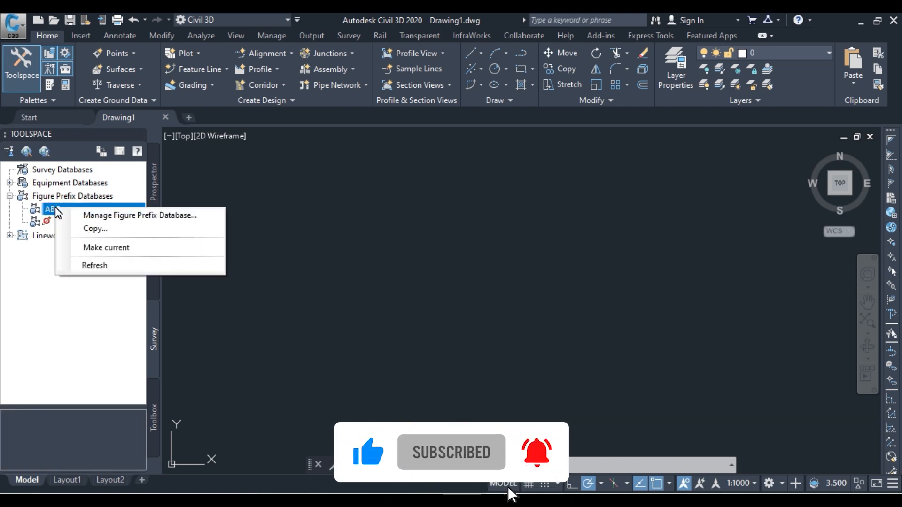
{"action": "left_click", "coordinate": [123, 215]}
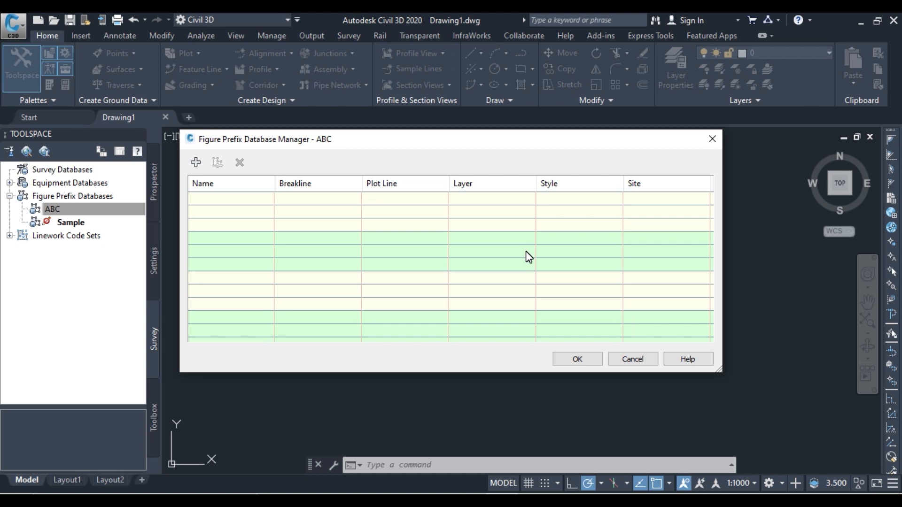
{"action": "left_click", "coordinate": [196, 162]}
{"action": "left_click", "coordinate": [196, 163]}
{"action": "left_click", "coordinate": [196, 162]}
{"action": "left_click", "coordinate": [196, 163]}
{"action": "left_click", "coordinate": [196, 162]}
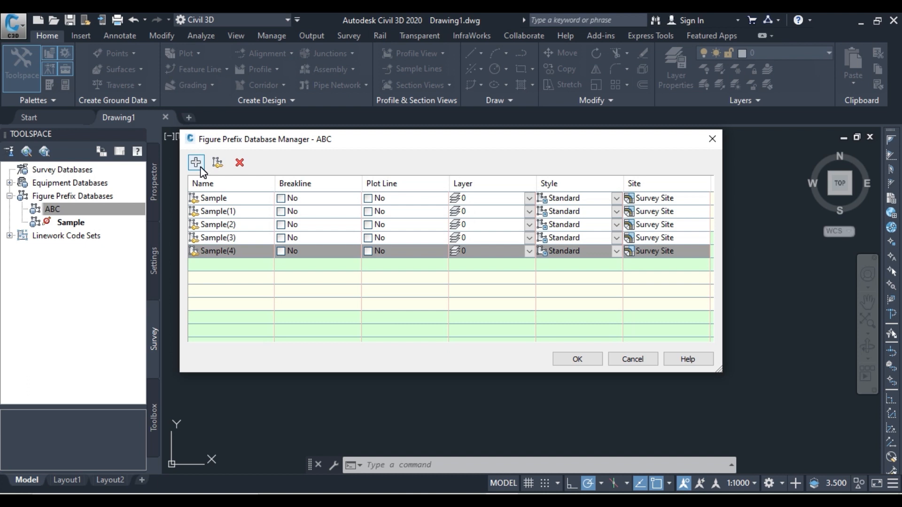
Rename the first prefix entry in the ABC database as CENTRE LINE
{"action": "left_click", "coordinate": [229, 199]}
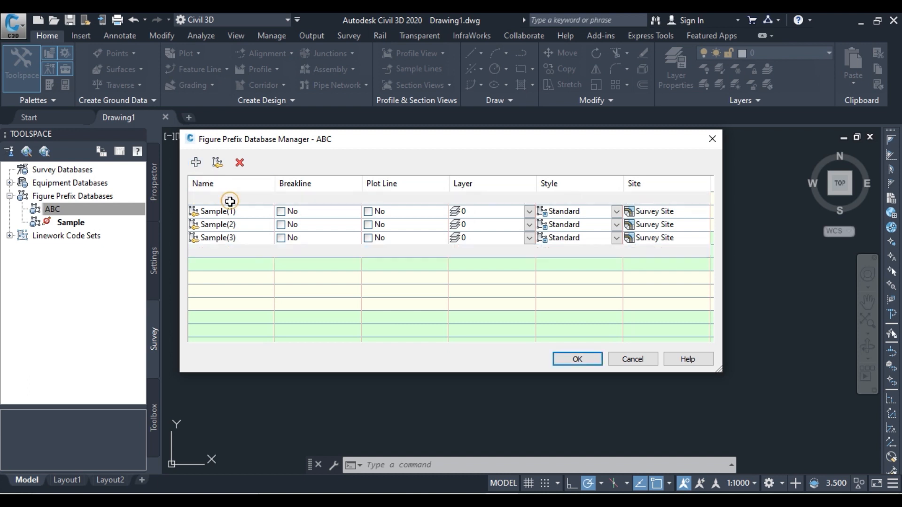
{"action": "left_click", "coordinate": [230, 201]}
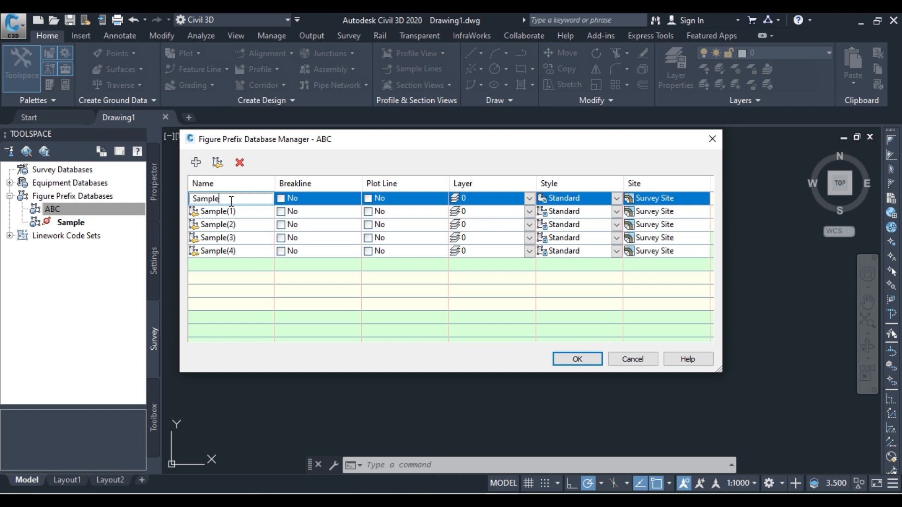
{"action": "key", "text": "BackSpace"}
{"action": "key", "text": "BackSpace"}
{"action": "key", "text": "BackSpace"}
{"action": "key", "text": "BackSpace"}
{"action": "key", "text": "BackSpace"}
{"action": "key", "text": "BackSpace"}
{"action": "type", "text": "CENTRE LINE"}
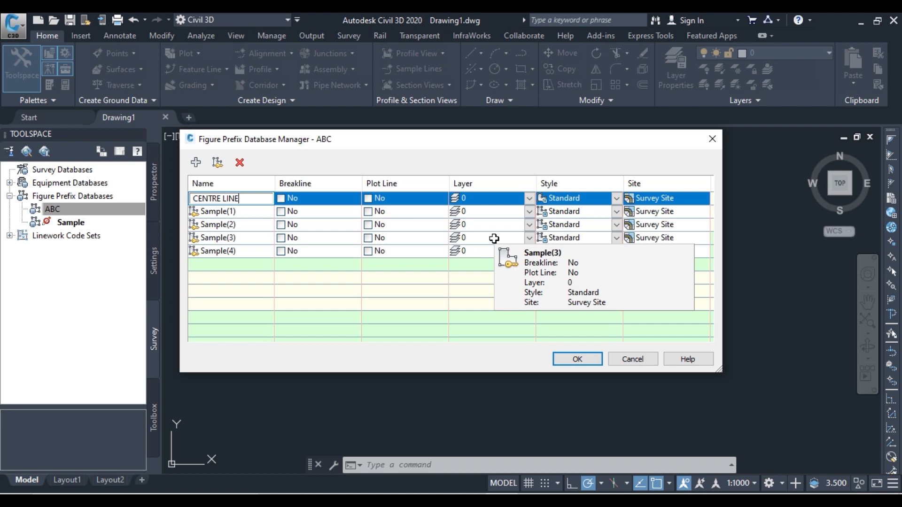
Assign the layer CL to the CENTRE LINE prefix entry
{"action": "left_click", "coordinate": [531, 199]}
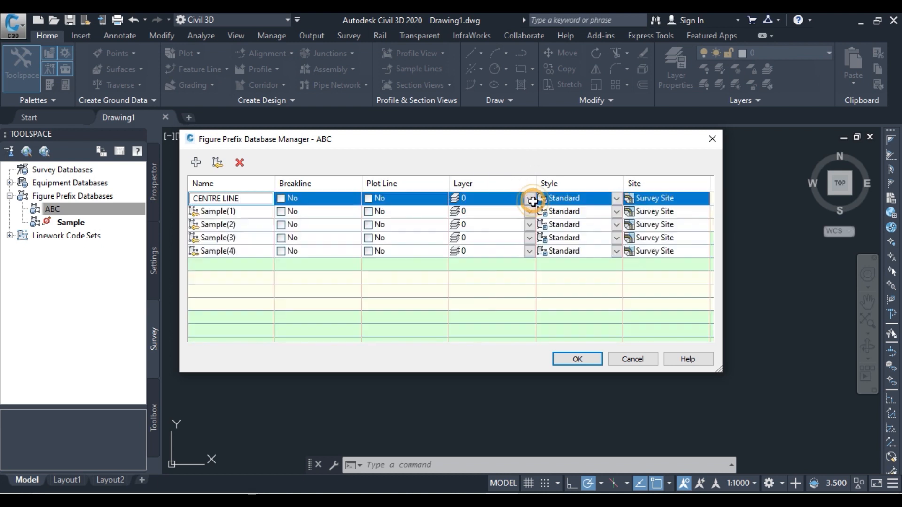
{"action": "left_click", "coordinate": [530, 199]}
{"action": "scroll", "coordinate": [523, 310], "scroll_direction": "down", "scroll_amount": 10}
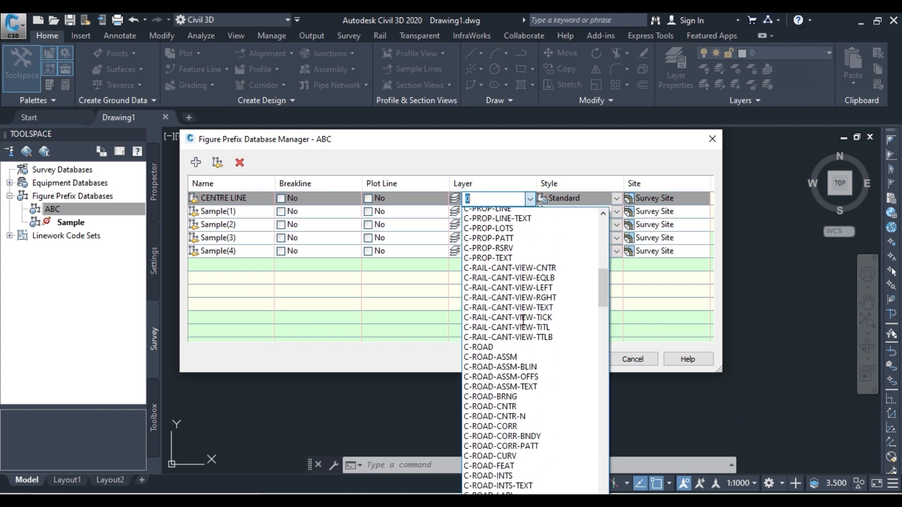
{"action": "scroll", "coordinate": [522, 320], "scroll_direction": "down", "scroll_amount": 20}
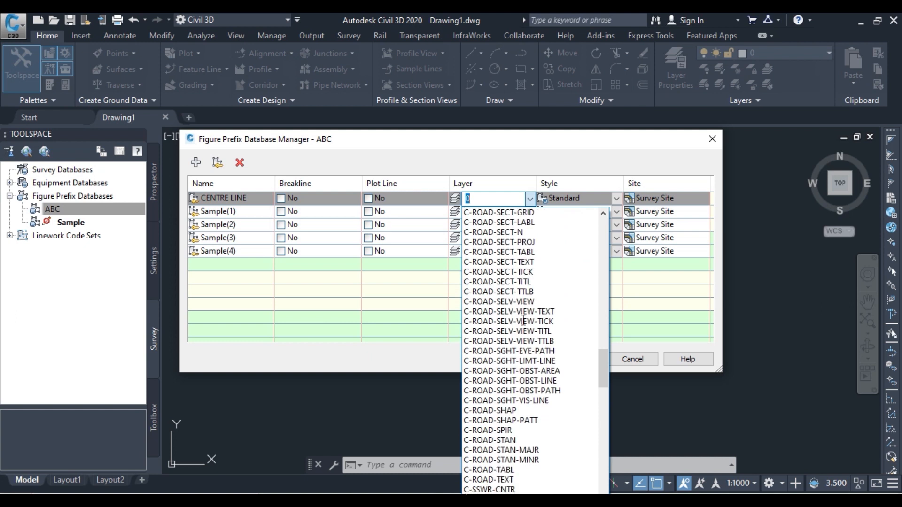
{"action": "scroll", "coordinate": [522, 321], "scroll_direction": "down", "scroll_amount": 20}
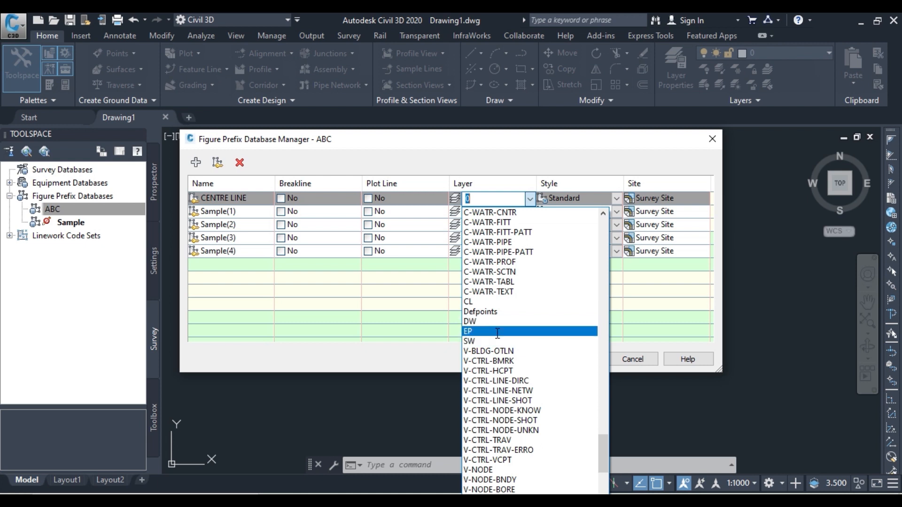
{"action": "left_click", "coordinate": [507, 302]}
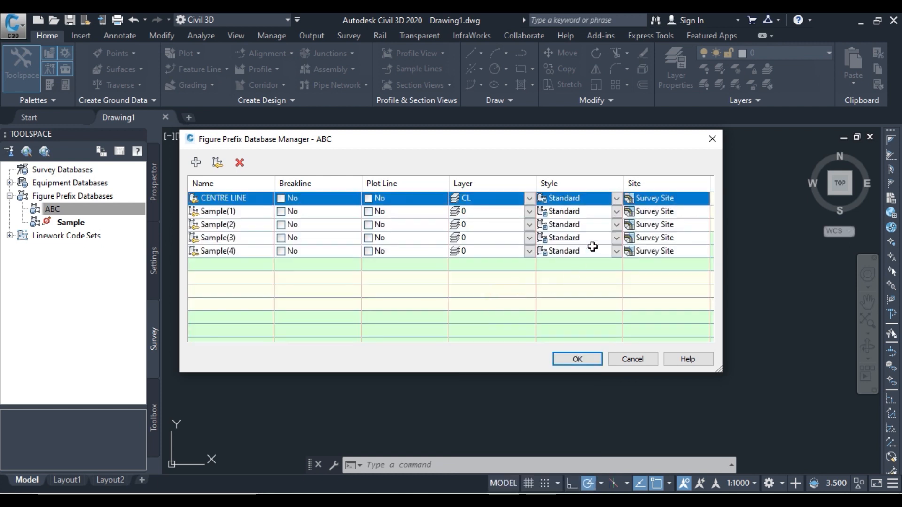
Set the figure style of the CENTRE LINE prefix entry to CENTRE LINE
{"action": "left_click", "coordinate": [616, 200]}
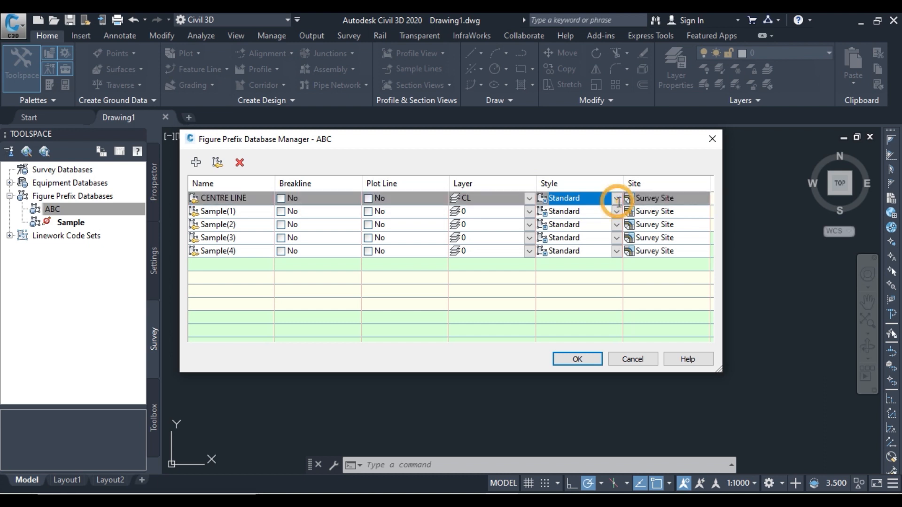
{"action": "left_click", "coordinate": [617, 198]}
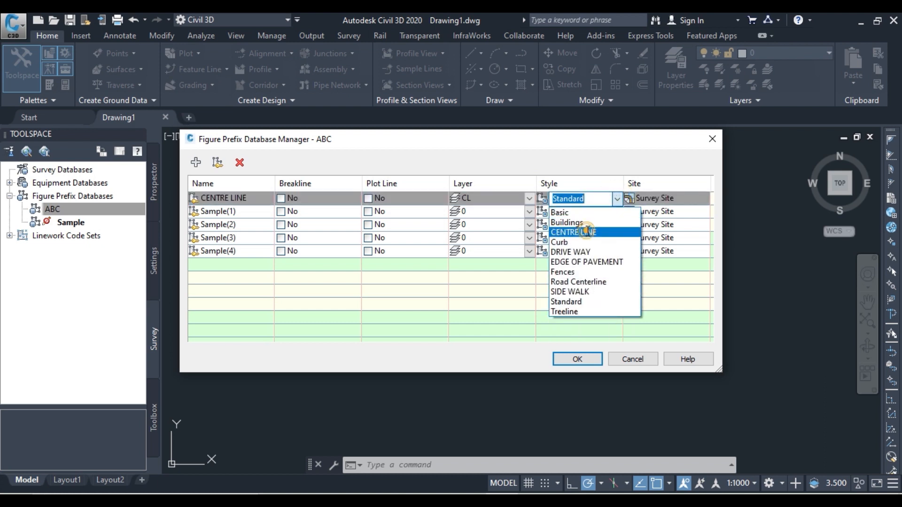
{"action": "left_click", "coordinate": [586, 232]}
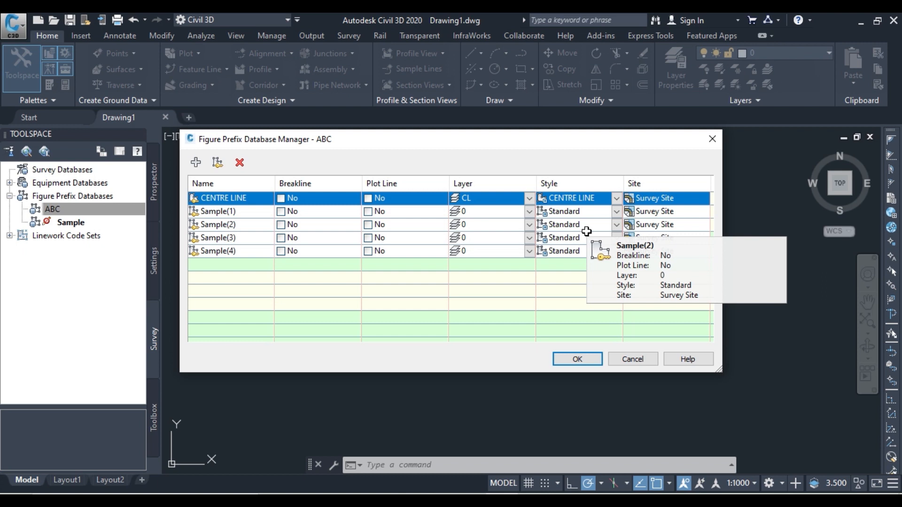
Rename the second prefix entry in the ABC database as EDGE OF AVEMENT
{"action": "left_click", "coordinate": [244, 213]}
{"action": "left_click", "coordinate": [243, 213]}
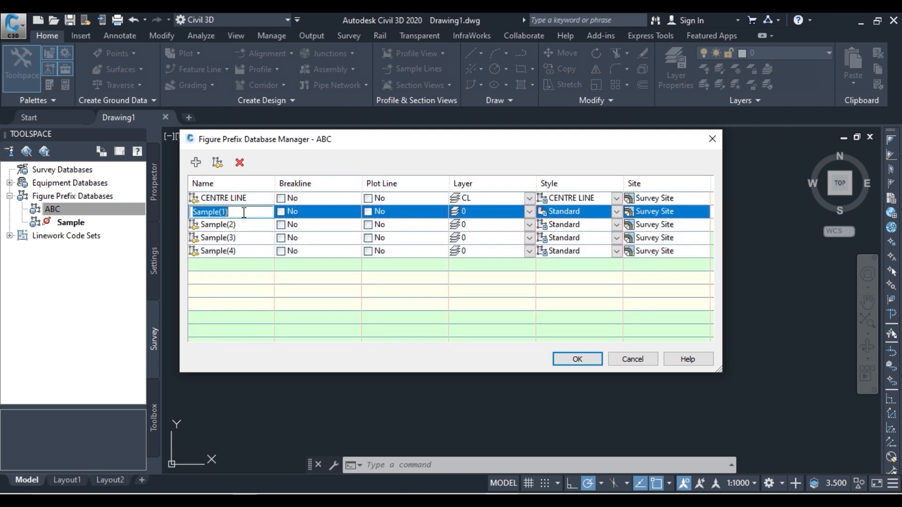
{"action": "type", "text": "EDGE OF AVEMENT"}
Assign the layer EP to the EDGE OF AVEMENT prefix entry
{"action": "left_click", "coordinate": [529, 216]}
{"action": "left_click", "coordinate": [529, 212]}
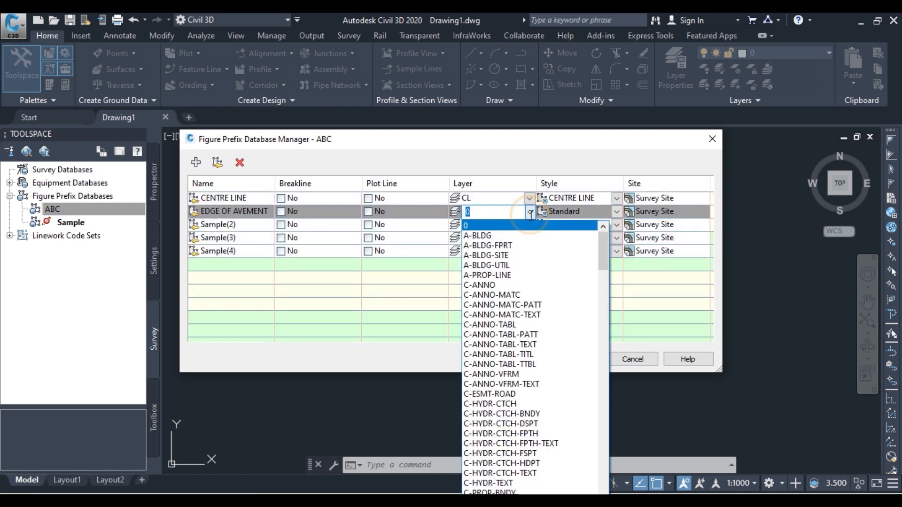
{"action": "scroll", "coordinate": [511, 408], "scroll_direction": "down", "scroll_amount": 8}
{"action": "scroll", "coordinate": [511, 408], "scroll_direction": "down", "scroll_amount": 20}
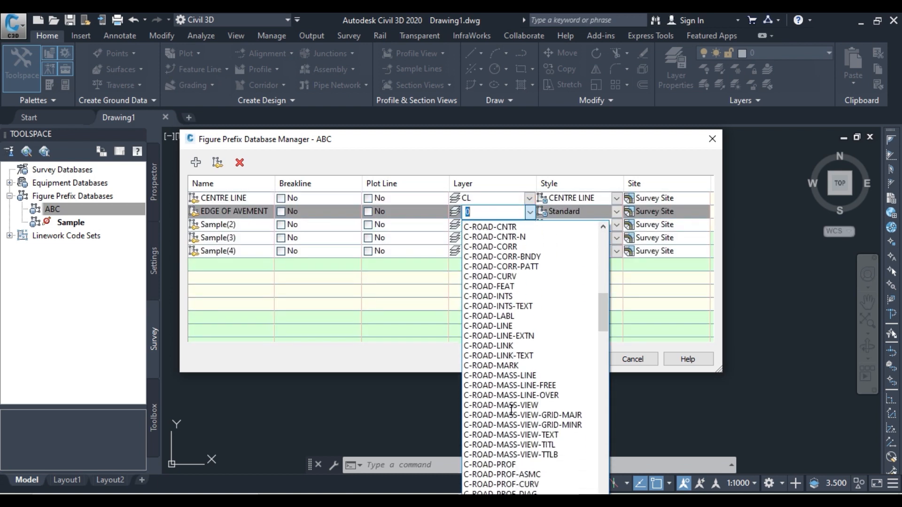
{"action": "scroll", "coordinate": [511, 408], "scroll_direction": "down", "scroll_amount": 20}
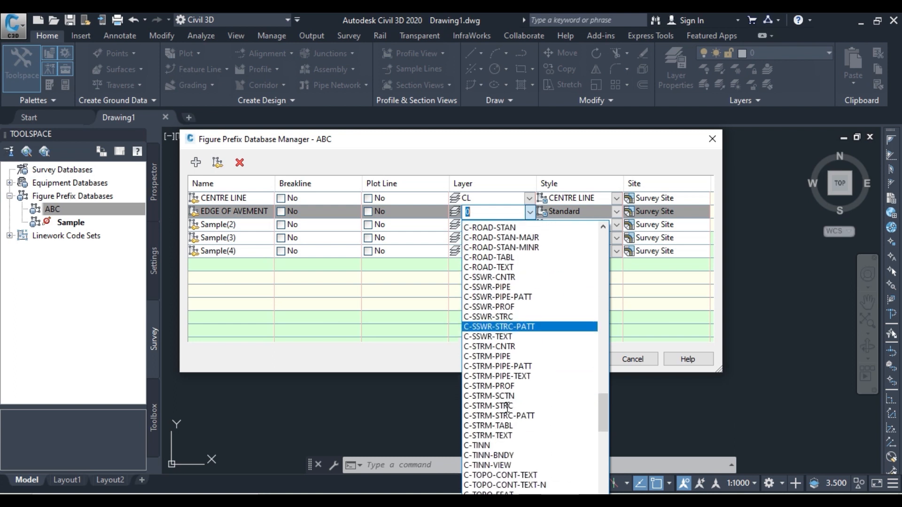
{"action": "scroll", "coordinate": [507, 408], "scroll_direction": "down", "scroll_amount": 3}
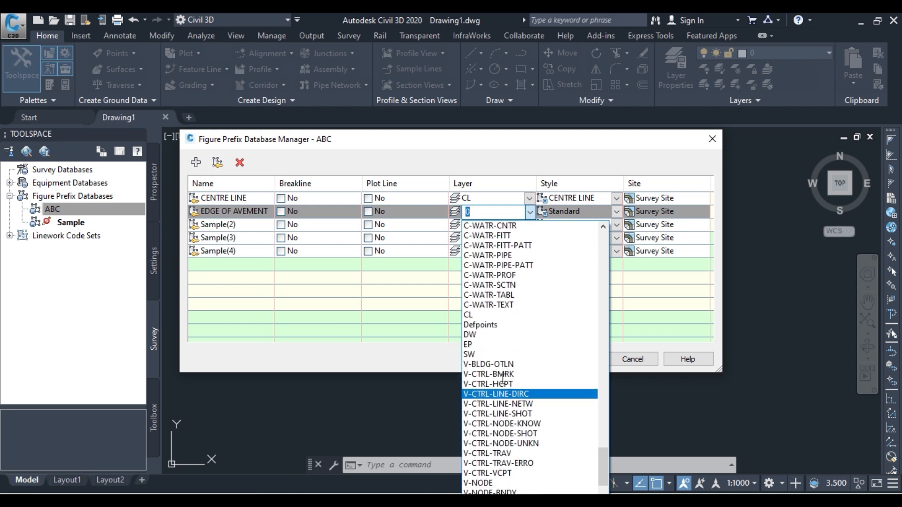
{"action": "left_click", "coordinate": [493, 345]}
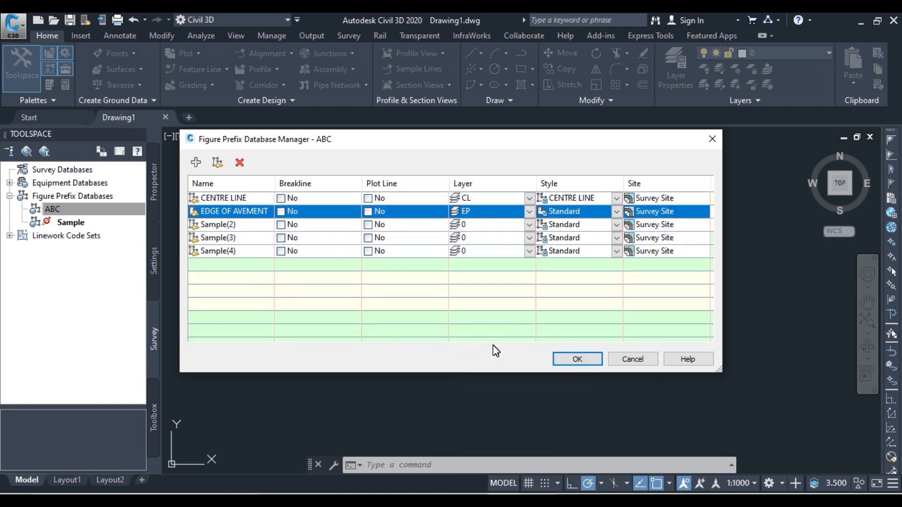
Set the figure style of the EDGE OF AVEMENT prefix entry to EDGE OF PAVEMENT
{"action": "left_click", "coordinate": [620, 209]}
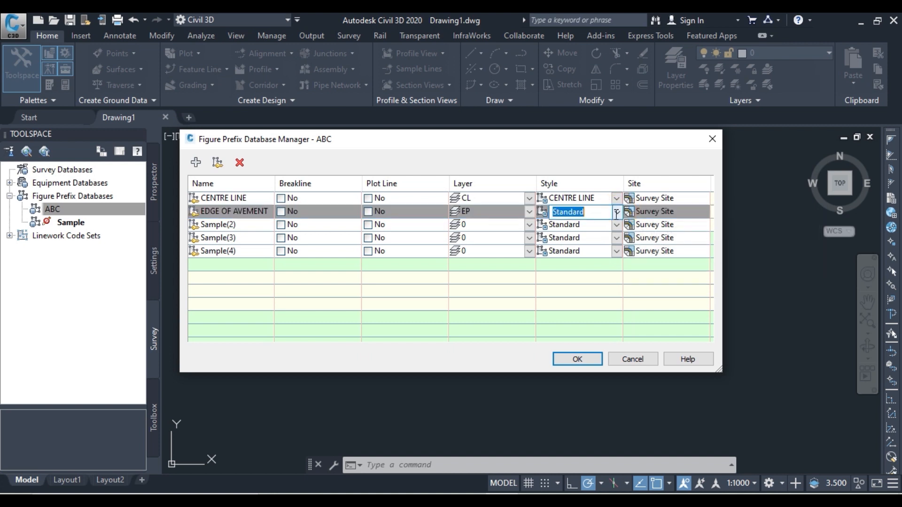
{"action": "left_click", "coordinate": [616, 212]}
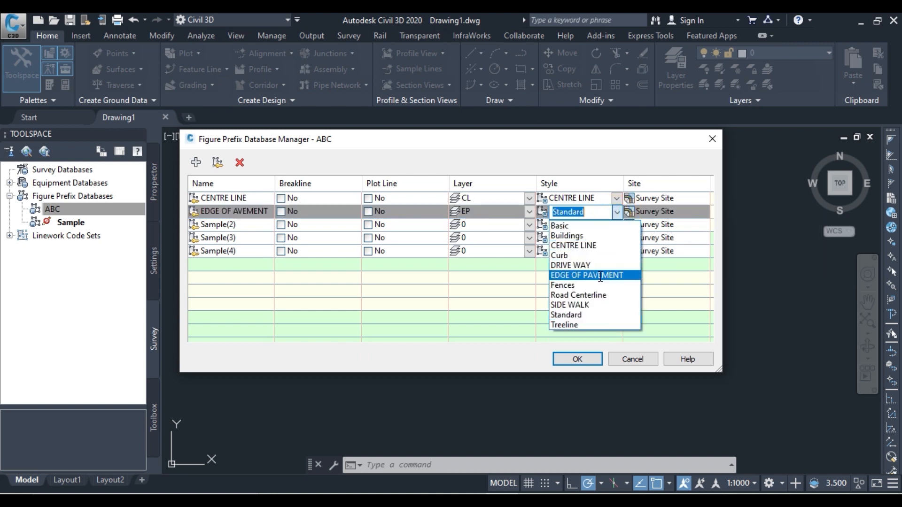
{"action": "left_click", "coordinate": [599, 275]}
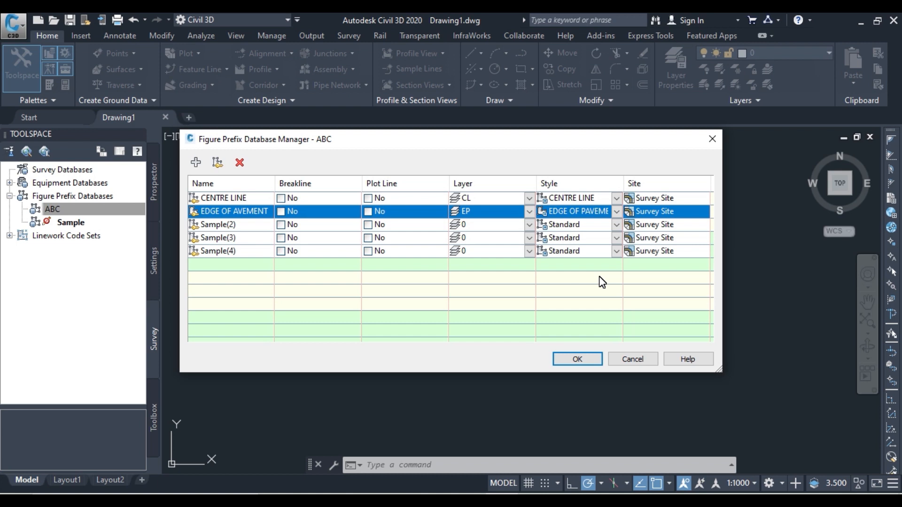
Rename the third prefix entry in the ABC database as DRIVE WAY
{"action": "left_click", "coordinate": [249, 225]}
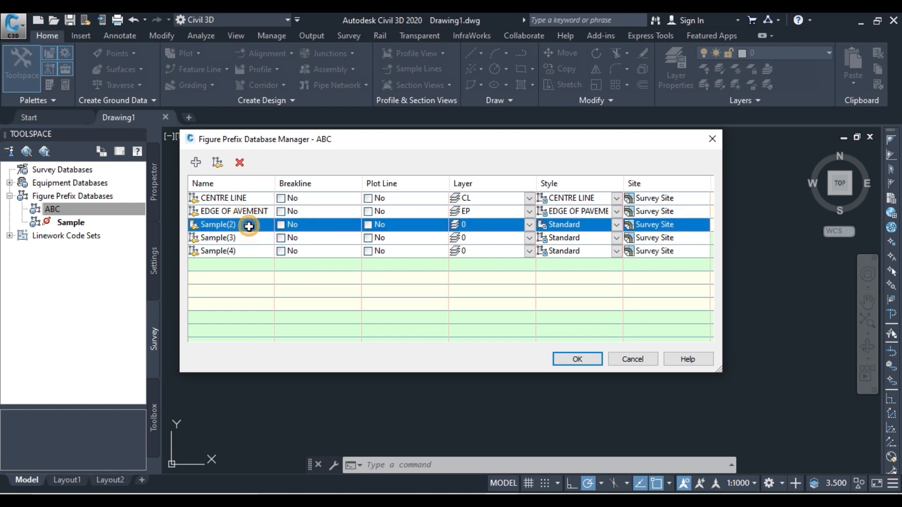
{"action": "left_click", "coordinate": [249, 226]}
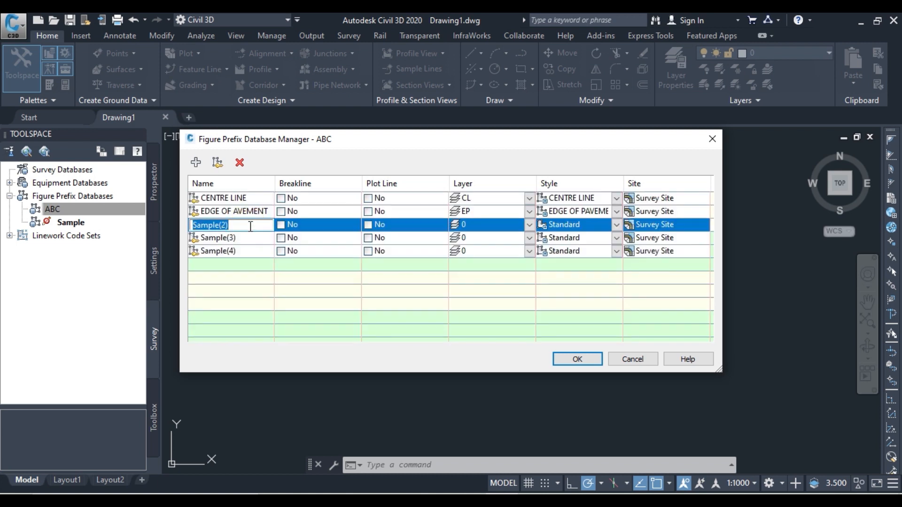
{"action": "type", "text": "DRIVE WAY"}
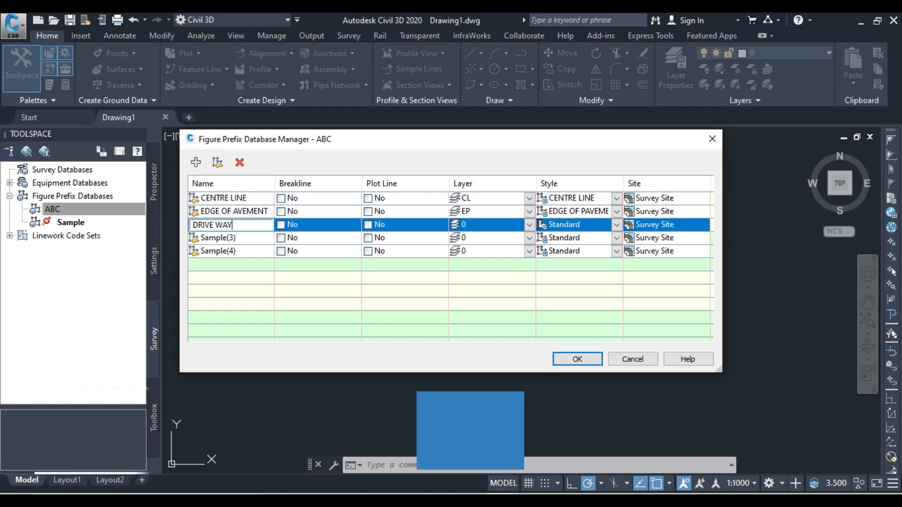
{"action": "left_click", "coordinate": [530, 227]}
{"action": "left_click", "coordinate": [530, 225]}
{"action": "left_click", "coordinate": [499, 223]}
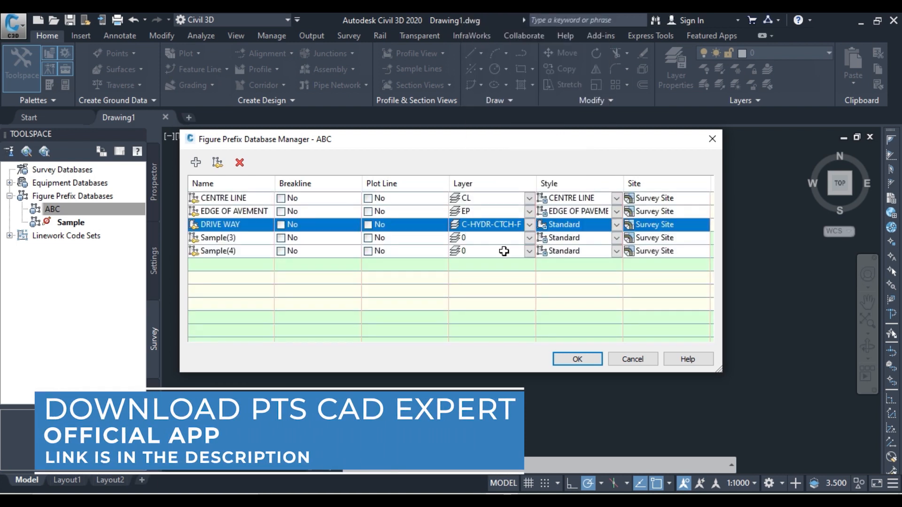
{"action": "left_click", "coordinate": [529, 226]}
{"action": "left_click", "coordinate": [529, 226]}
{"action": "left_click", "coordinate": [529, 226]}
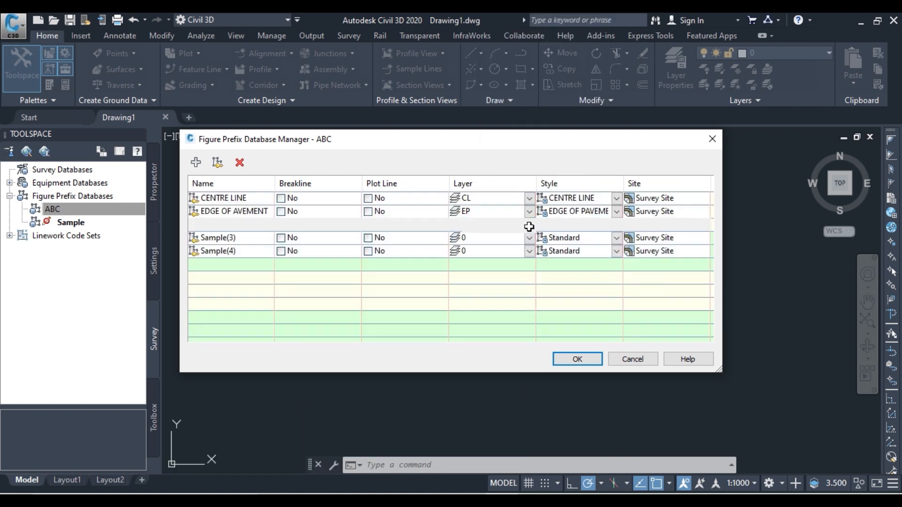
Assign the layer DW and the figure style DRIVE WAY to the DRIVE WAY prefix entry
{"action": "left_click", "coordinate": [529, 227]}
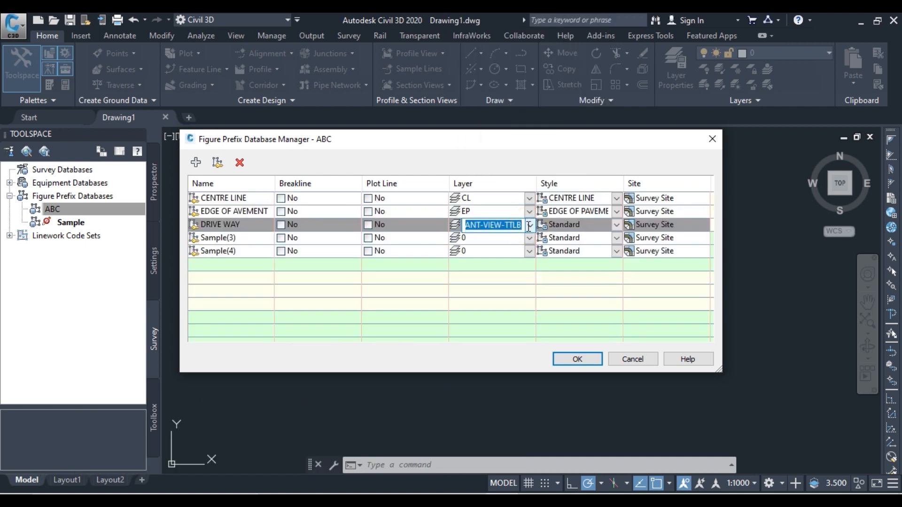
{"action": "type", "text": "DW"}
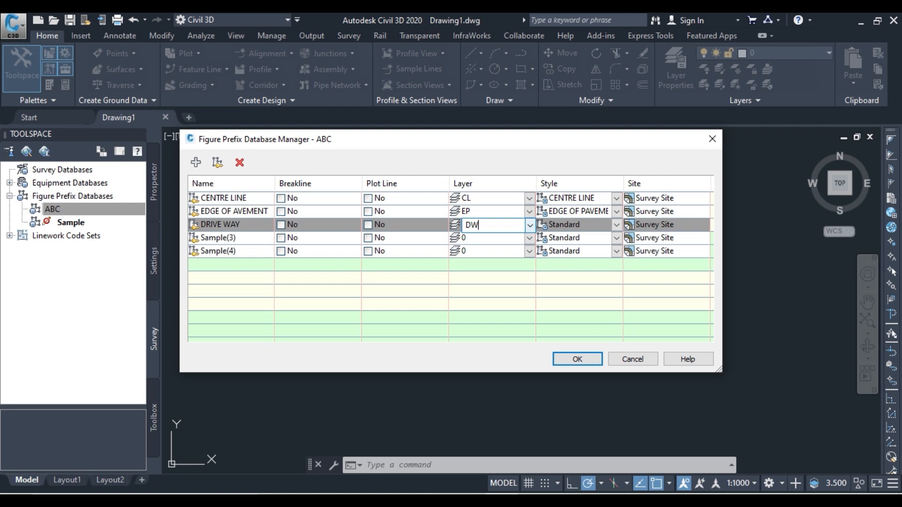
{"action": "left_click", "coordinate": [617, 227]}
{"action": "left_click", "coordinate": [617, 225]}
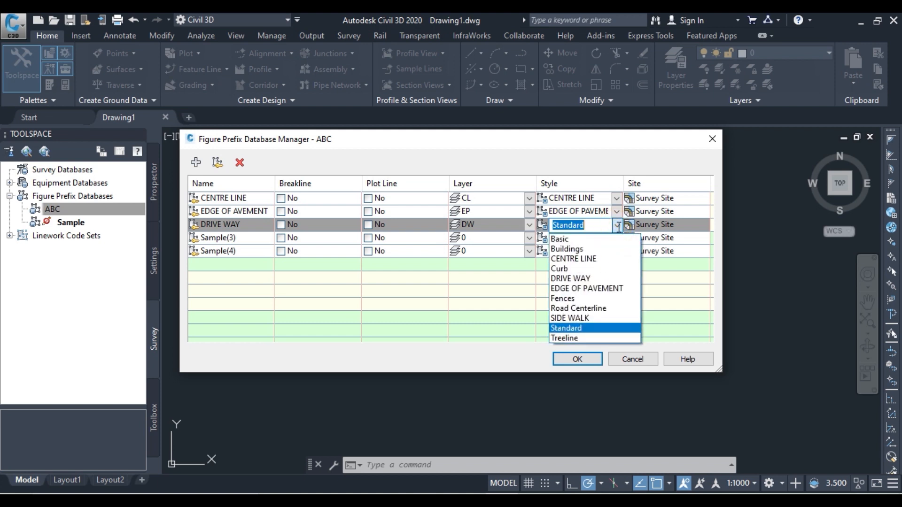
{"action": "left_click", "coordinate": [596, 279]}
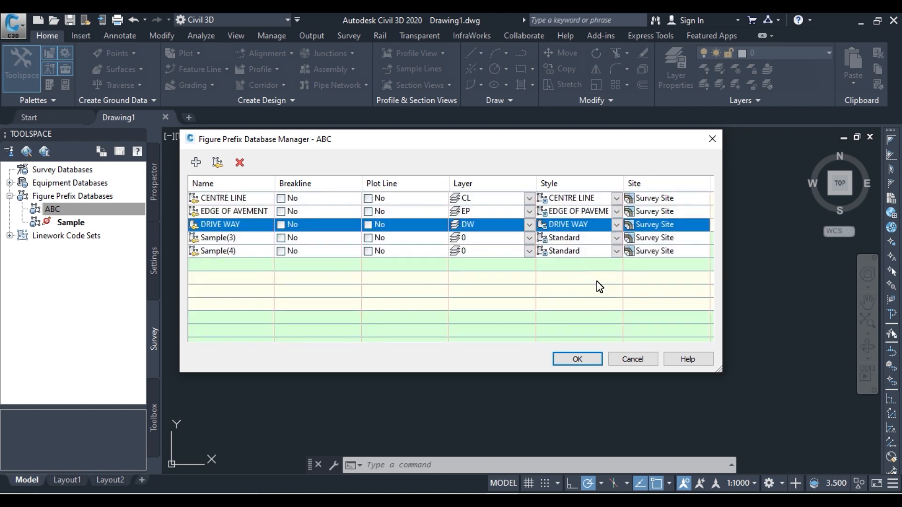
Rename the fourth prefix entry in the ABC database as FORWARD
{"action": "left_click", "coordinate": [249, 235]}
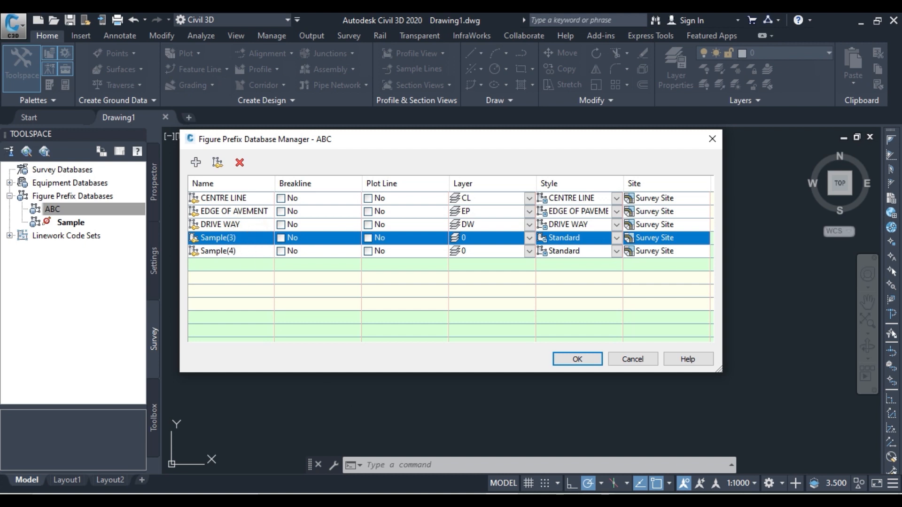
{"action": "left_click", "coordinate": [600, 502]}
{"action": "scroll", "coordinate": [559, 399], "scroll_direction": "down", "scroll_amount": 6}
{"action": "left_click", "coordinate": [250, 238]}
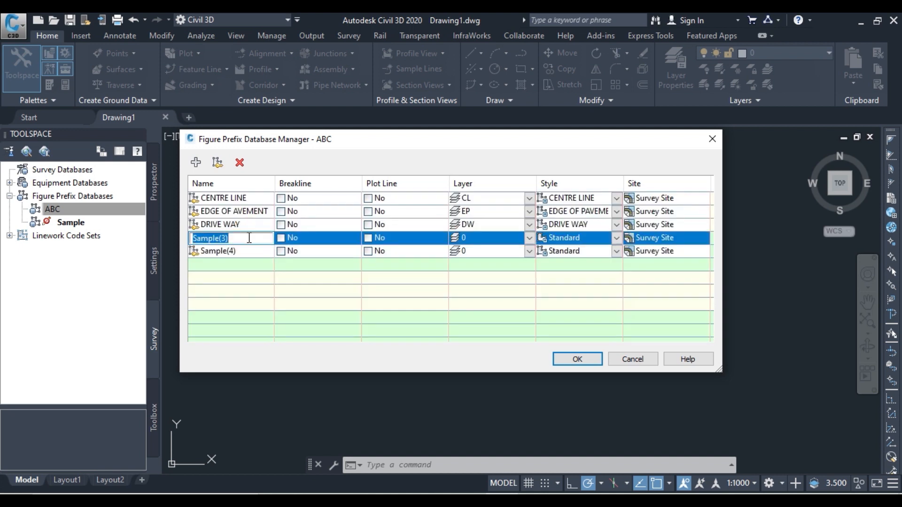
{"action": "type", "text": "FORWARD"}
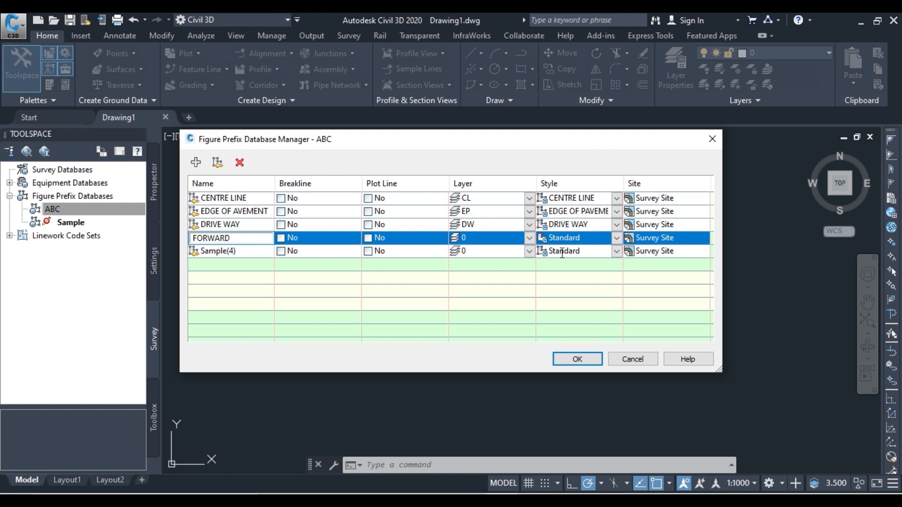
Set the figure style of the FORWARD prefix entry to SIDE WALK
{"action": "left_click", "coordinate": [617, 238]}
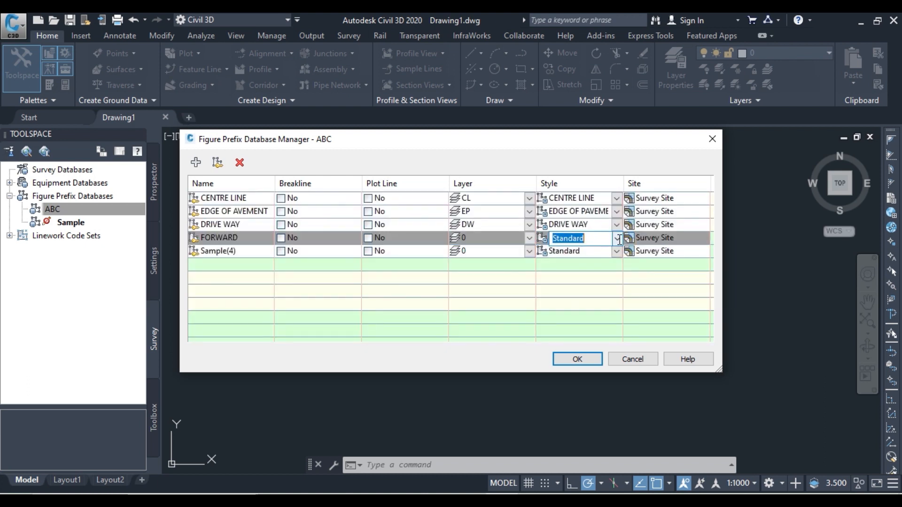
{"action": "left_click", "coordinate": [617, 238]}
{"action": "left_click", "coordinate": [609, 331]}
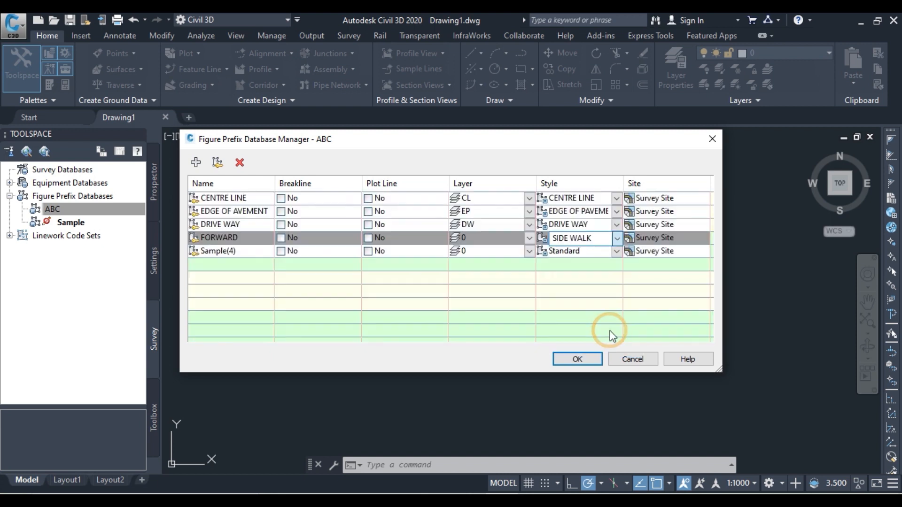
Assign the layer SW to the FORWARD prefix entry
{"action": "left_click", "coordinate": [482, 239]}
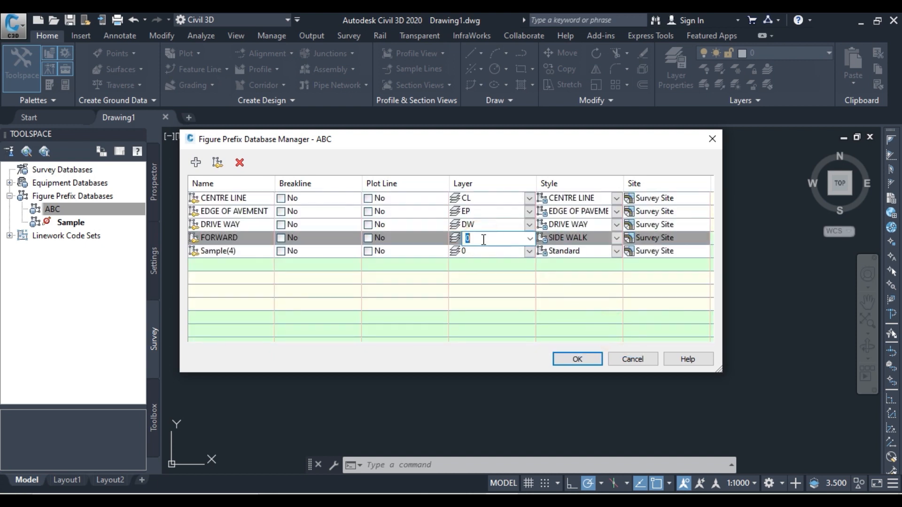
{"action": "left_click", "coordinate": [531, 239]}
{"action": "left_click", "coordinate": [533, 239]}
{"action": "left_click", "coordinate": [510, 240]}
{"action": "type", "text": "SW"}
Rename the fifth prefix entry in the ABC database as BACKWARD
{"action": "left_click", "coordinate": [256, 252]}
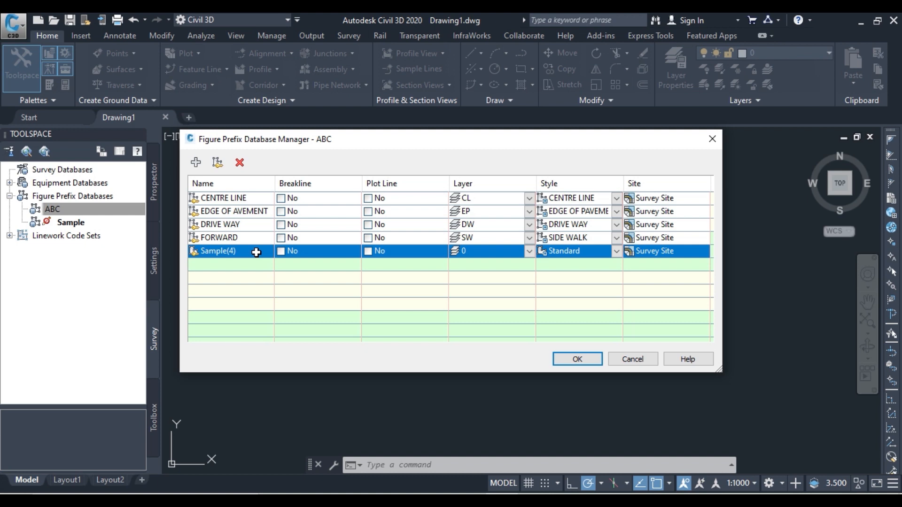
{"action": "left_click", "coordinate": [256, 252]}
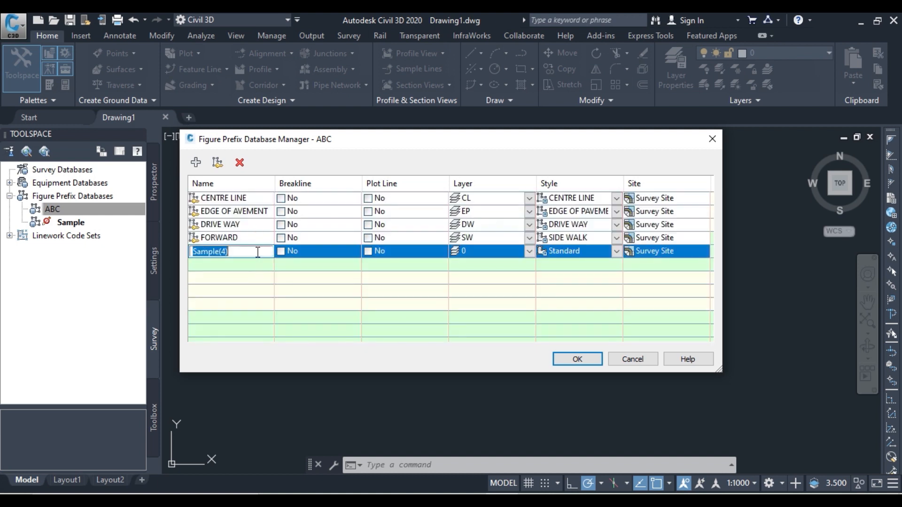
{"action": "type", "text": "BACKWARD"}
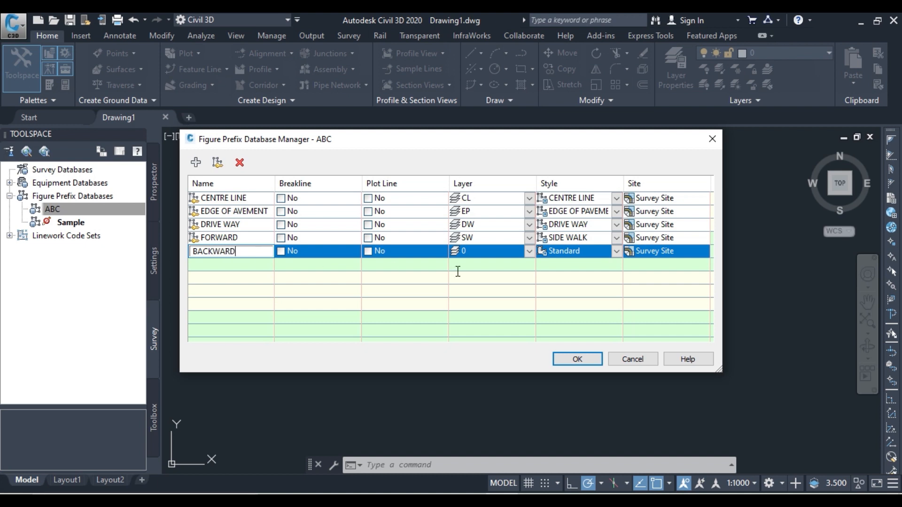
Assign the figure style SIDE WALK and the layer SW to the BACKWARD prefix entry
{"action": "left_click", "coordinate": [618, 252]}
{"action": "left_click", "coordinate": [618, 252]}
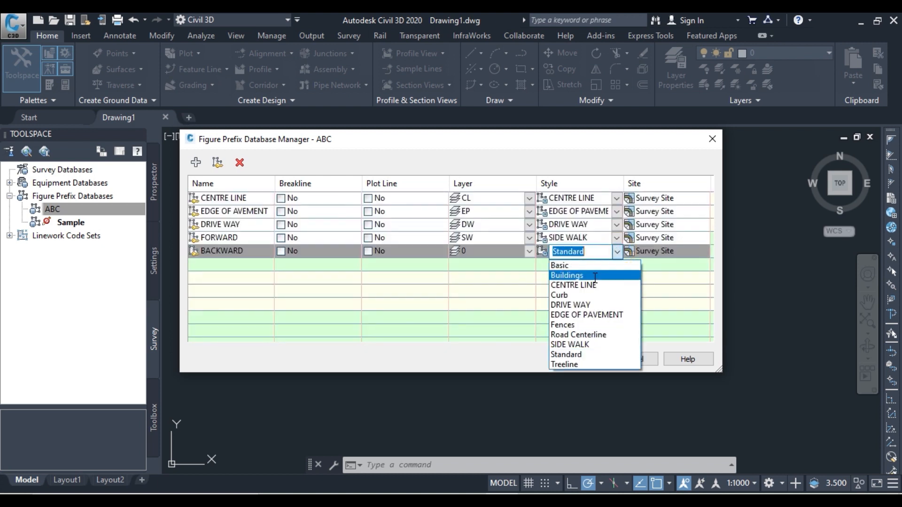
{"action": "left_click", "coordinate": [593, 344]}
{"action": "left_click", "coordinate": [499, 250]}
{"action": "type", "text": "SW"}
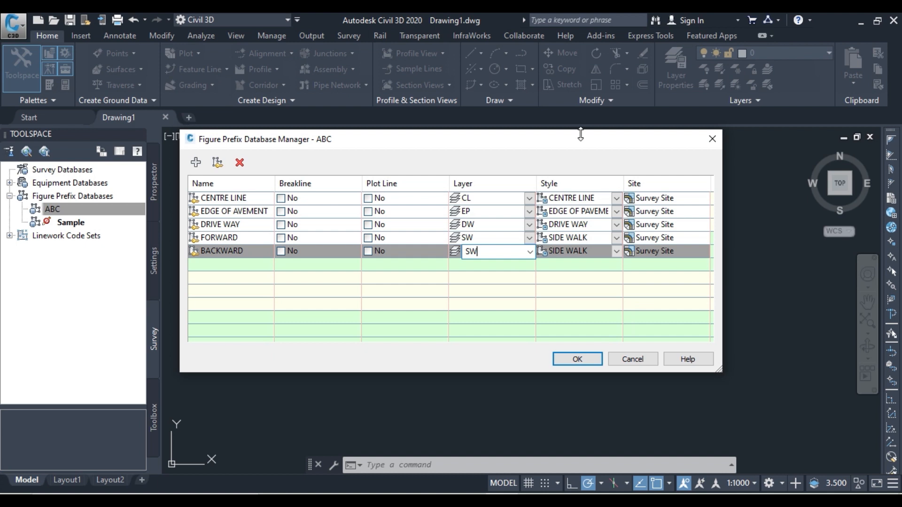
Save the entries of the ABC figure prefix database and make ABC the current prefix database
{"action": "left_click", "coordinate": [590, 363]}
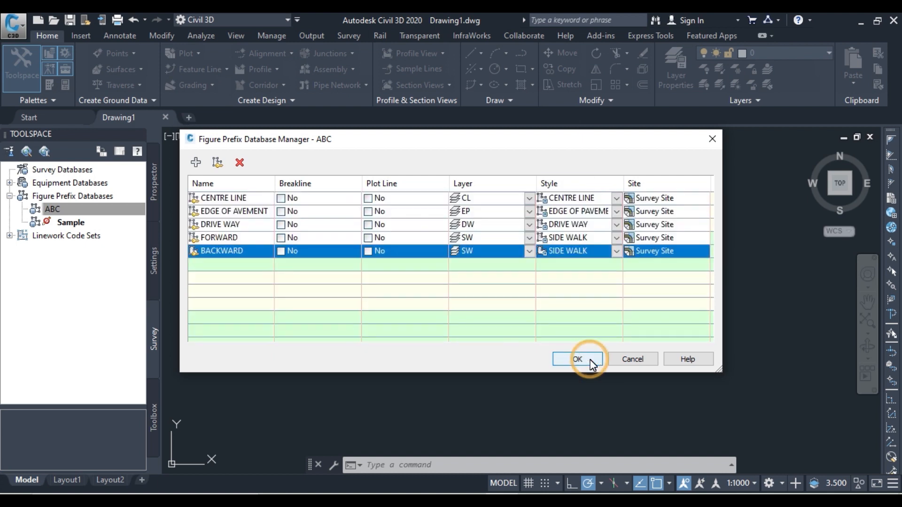
{"action": "left_click", "coordinate": [591, 362]}
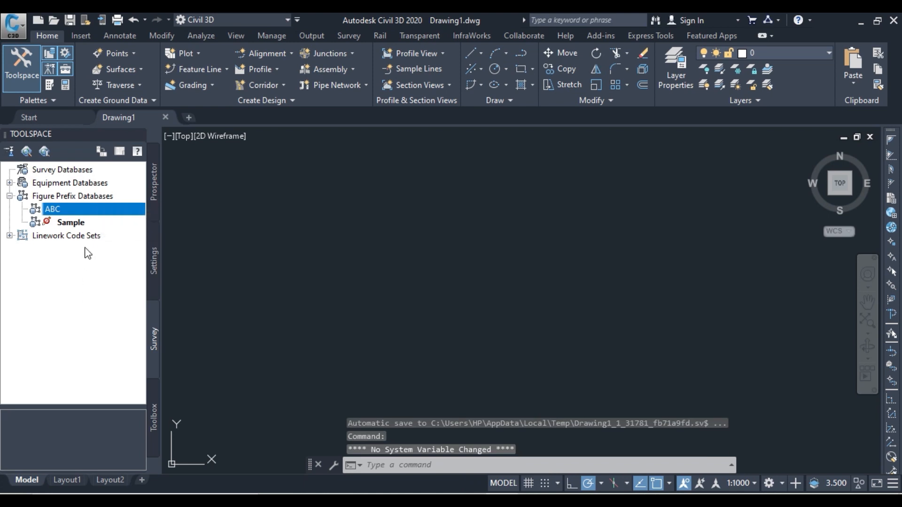
{"action": "right_click", "coordinate": [97, 209]}
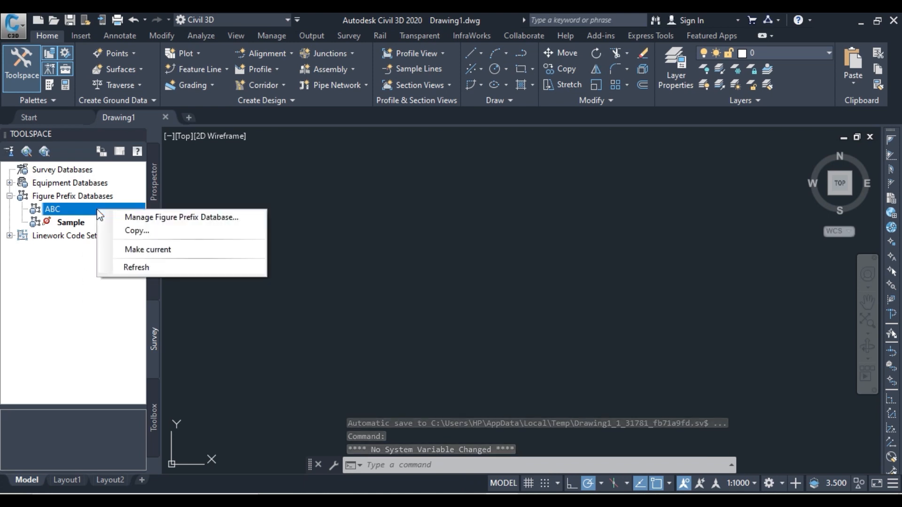
{"action": "left_click", "coordinate": [181, 254]}
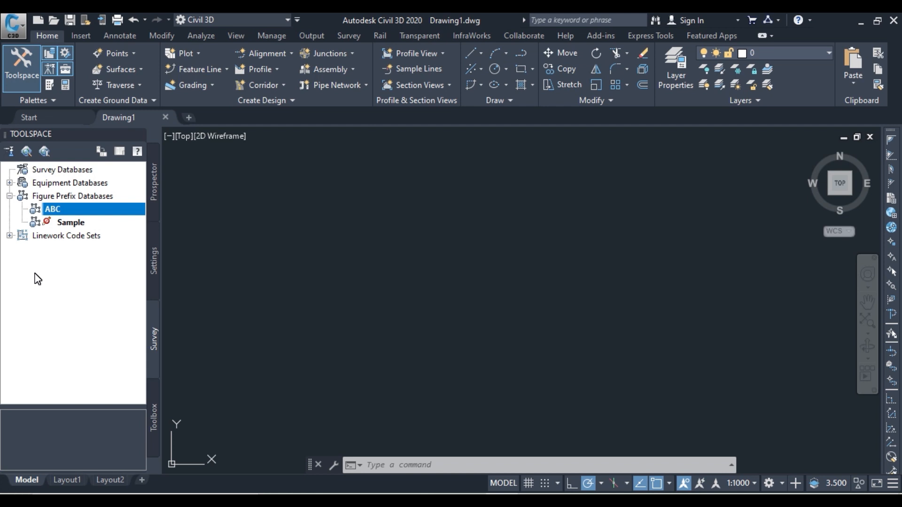
Create a new local survey database named DELHI
{"action": "left_click", "coordinate": [52, 174]}
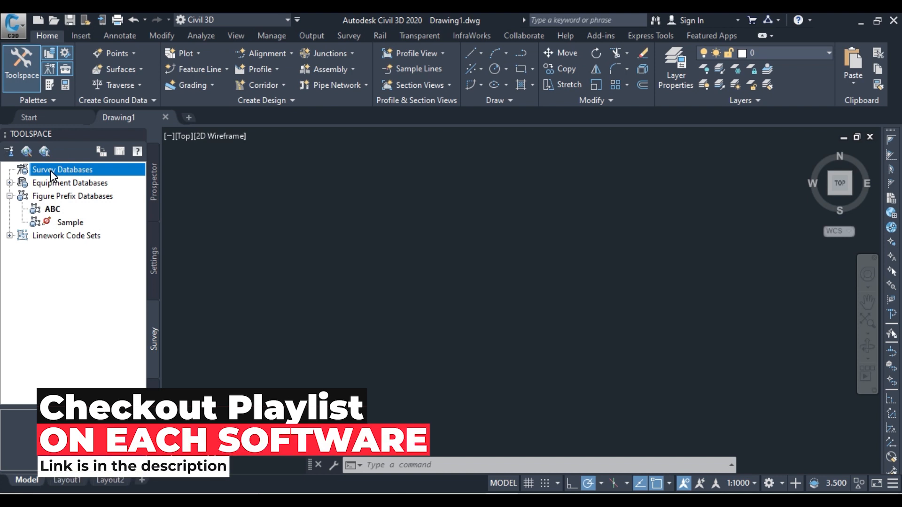
{"action": "right_click", "coordinate": [51, 171]}
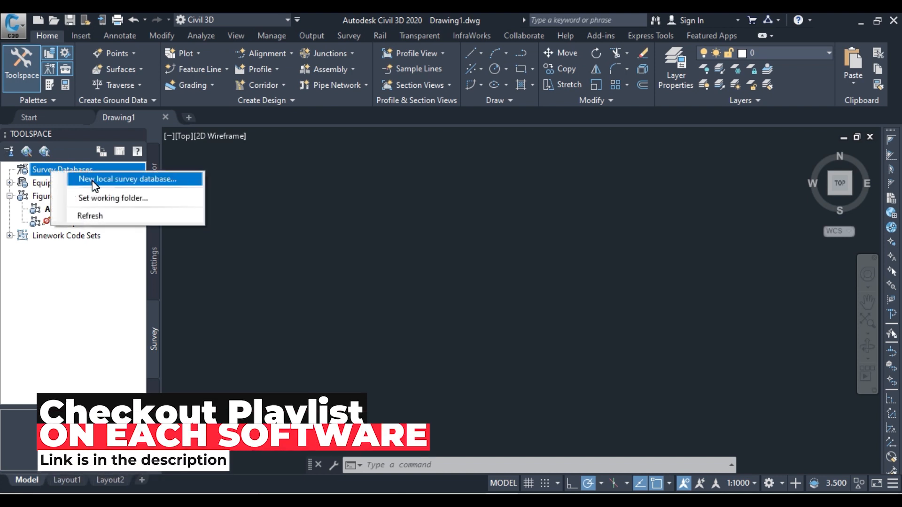
{"action": "left_click", "coordinate": [125, 181]}
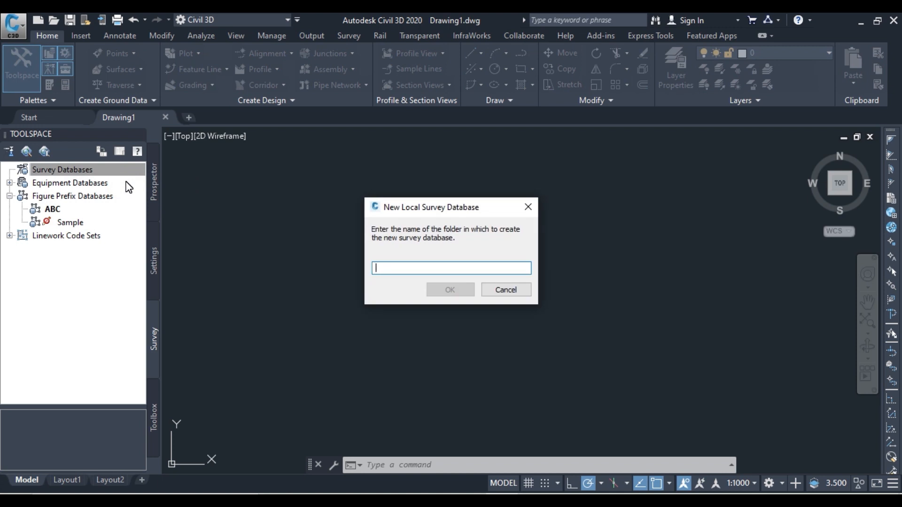
{"action": "type", "text": "DELHI"}
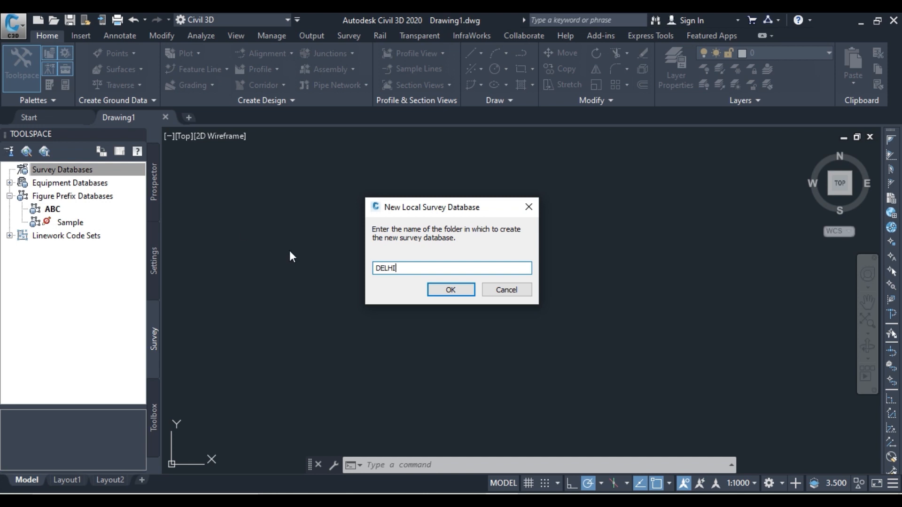
{"action": "left_click", "coordinate": [459, 290]}
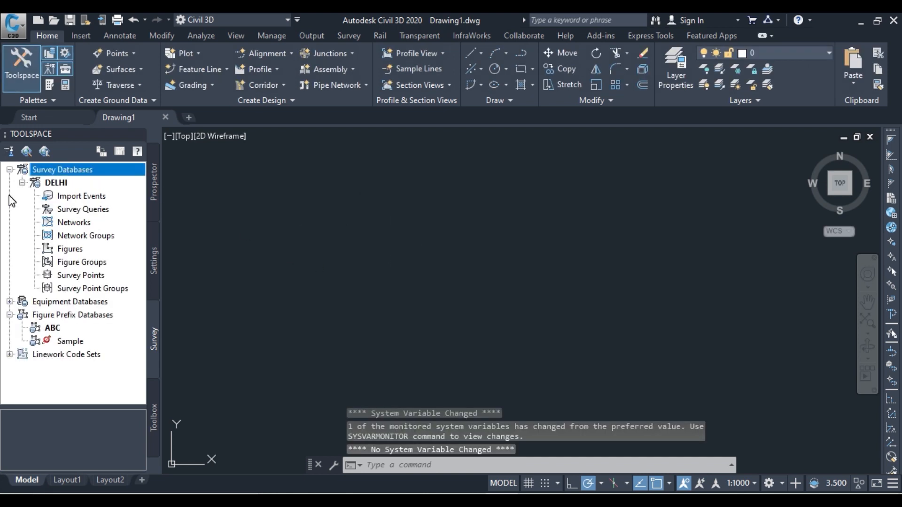
Create a new survey network named RTY in the DELHI survey database
{"action": "left_click", "coordinate": [71, 185]}
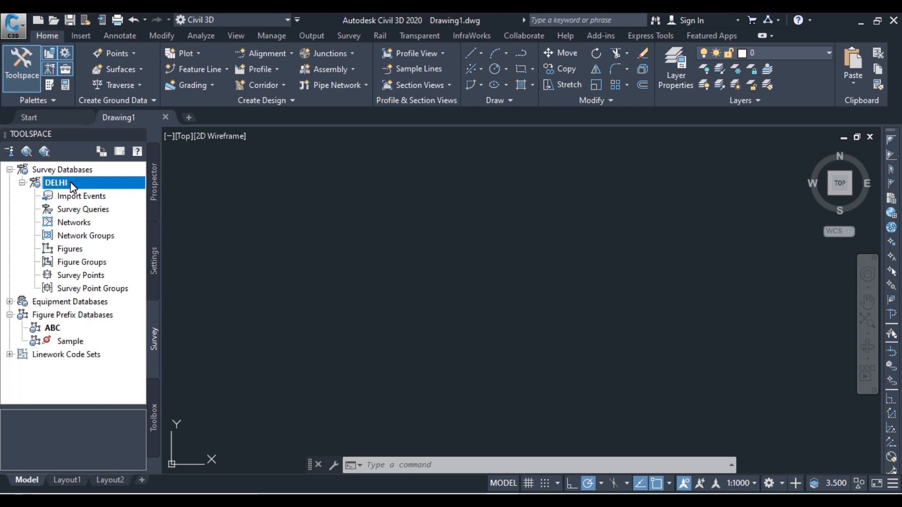
{"action": "left_click", "coordinate": [78, 226]}
{"action": "right_click", "coordinate": [78, 227]}
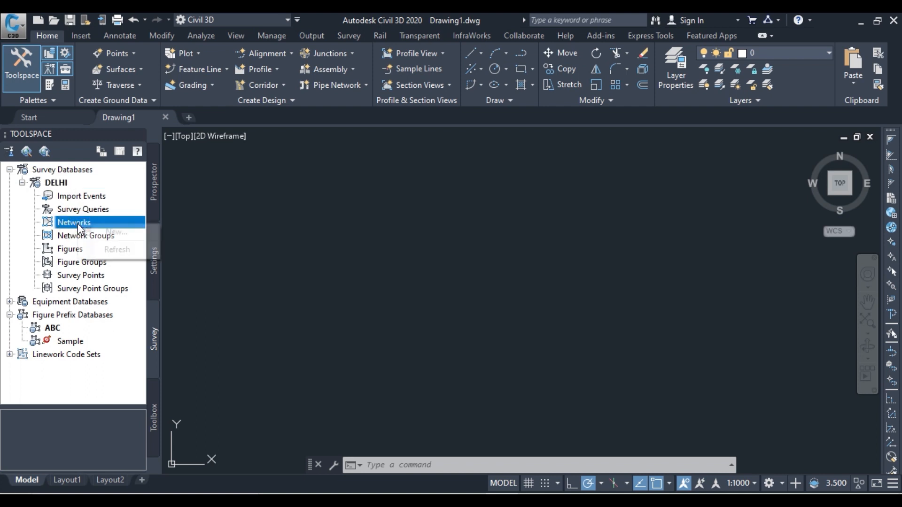
{"action": "left_click", "coordinate": [132, 233]}
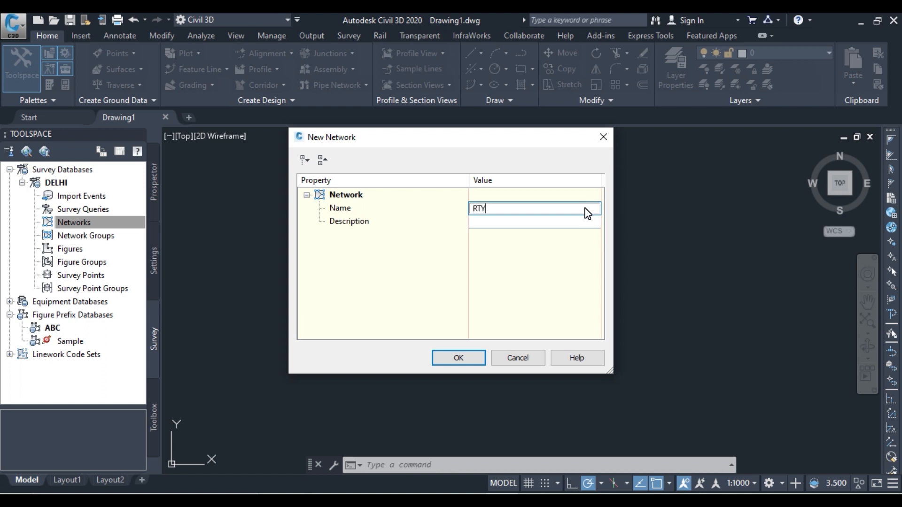
{"action": "left_click", "coordinate": [454, 360]}
Start a field book import into the RTY network and choose the text file 41st Avenue from the desktop's Survey Data folder, showing all file types
{"action": "left_click", "coordinate": [115, 223]}
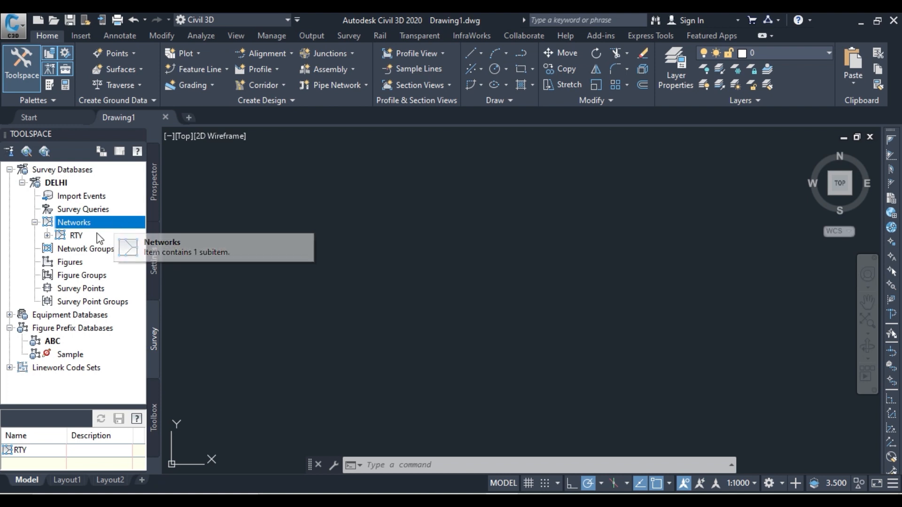
{"action": "left_click", "coordinate": [113, 235]}
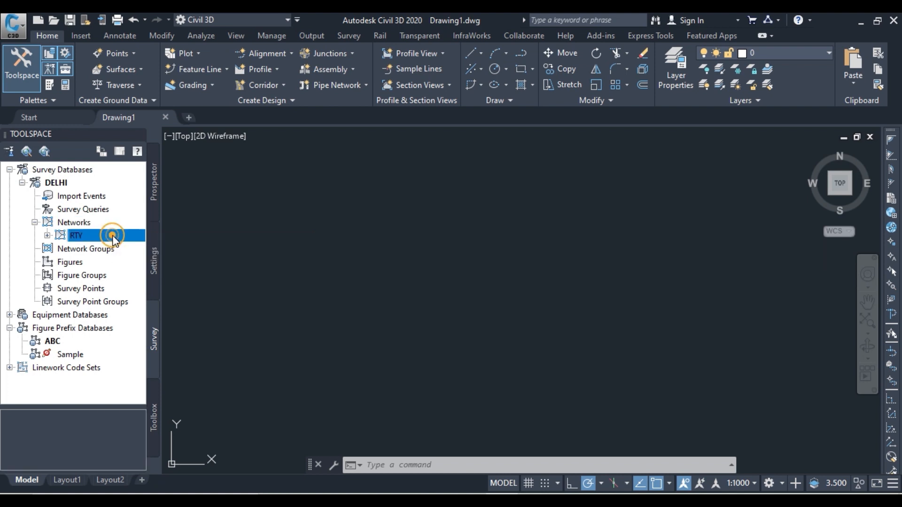
{"action": "left_click", "coordinate": [47, 236]}
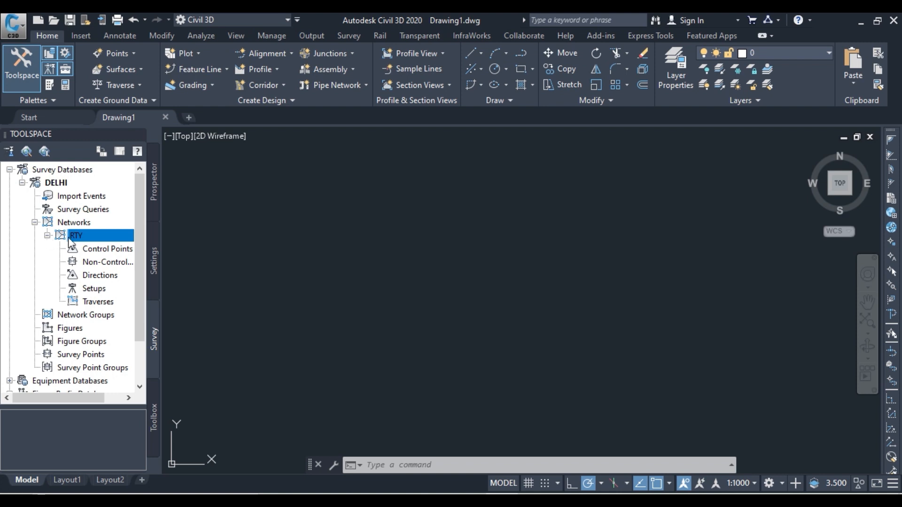
{"action": "right_click", "coordinate": [109, 239]}
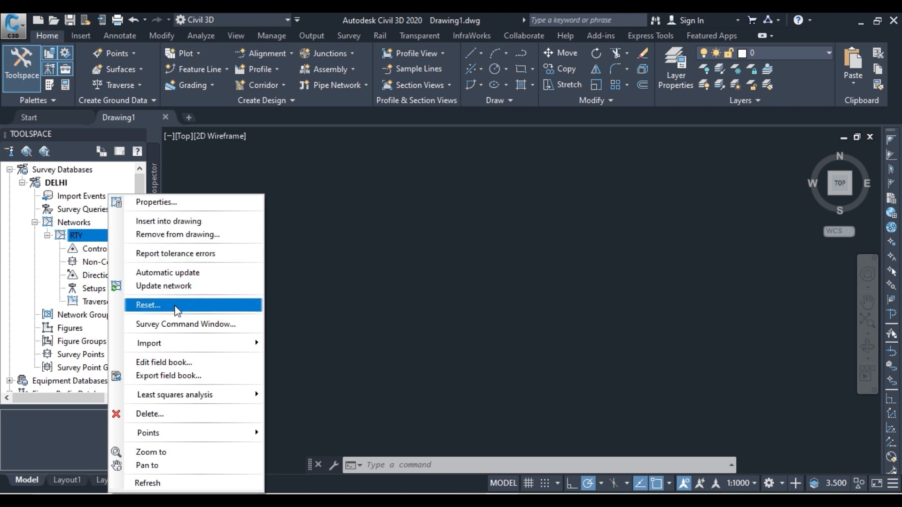
{"action": "mouse_move", "coordinate": [182, 344]}
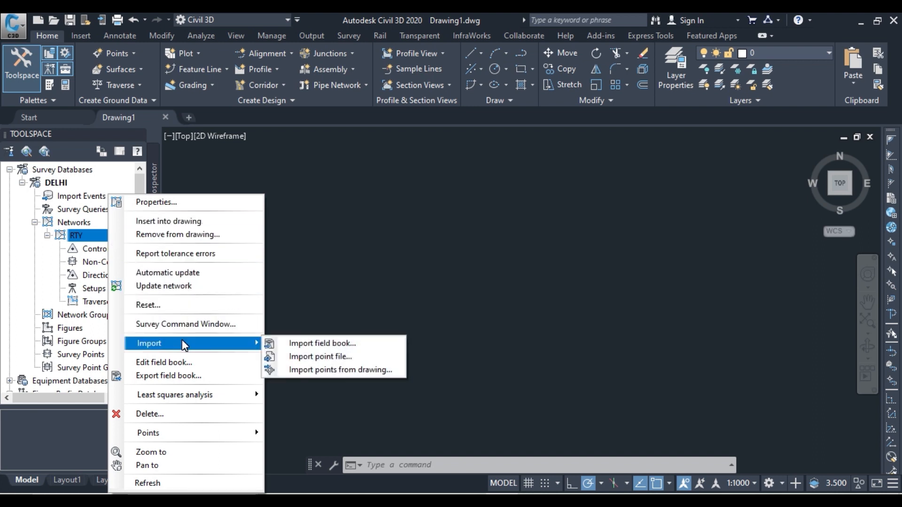
{"action": "left_click", "coordinate": [395, 351]}
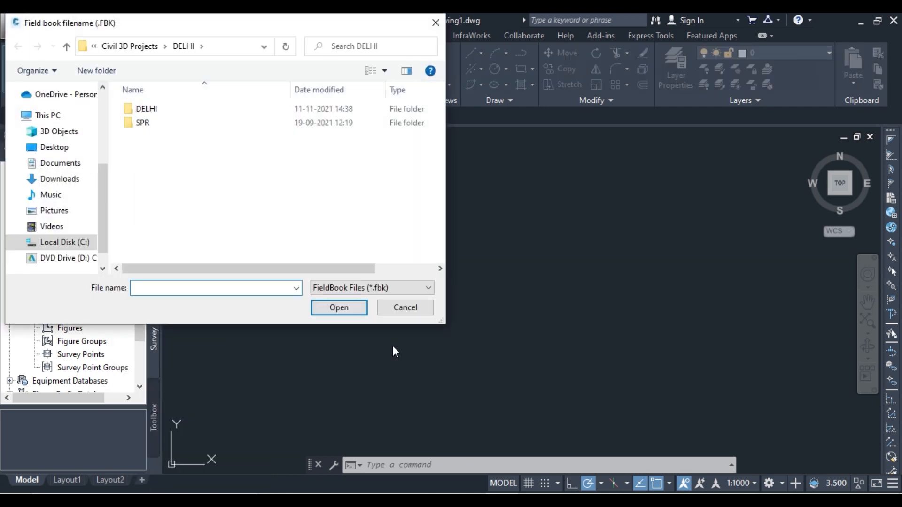
{"action": "left_click", "coordinate": [54, 147]}
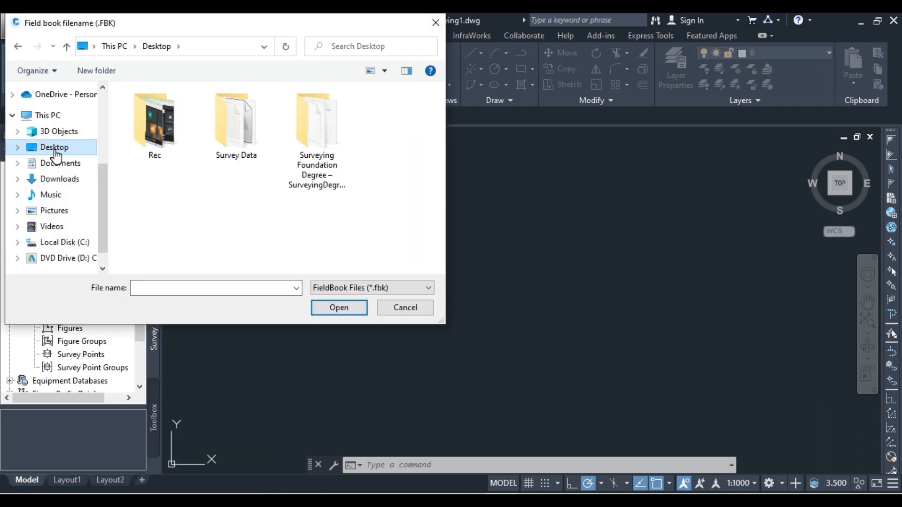
{"action": "double_click", "coordinate": [226, 135]}
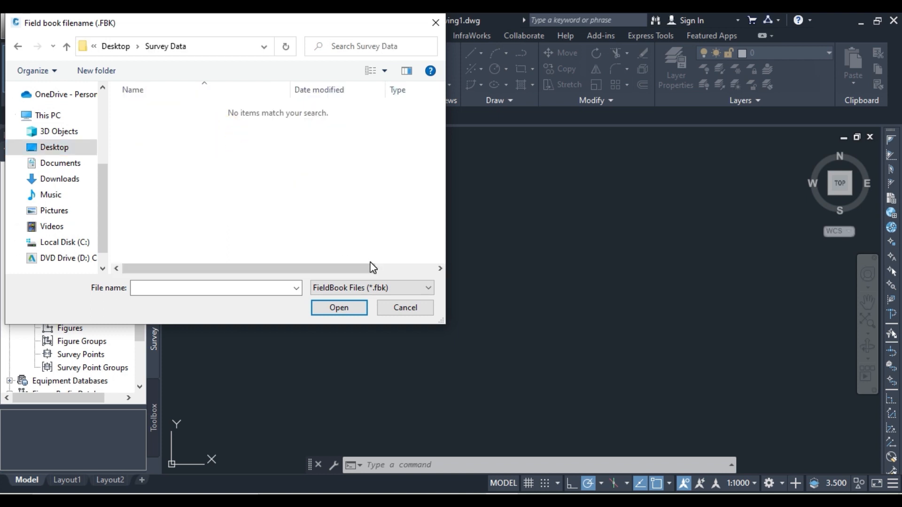
{"action": "left_click", "coordinate": [365, 288]}
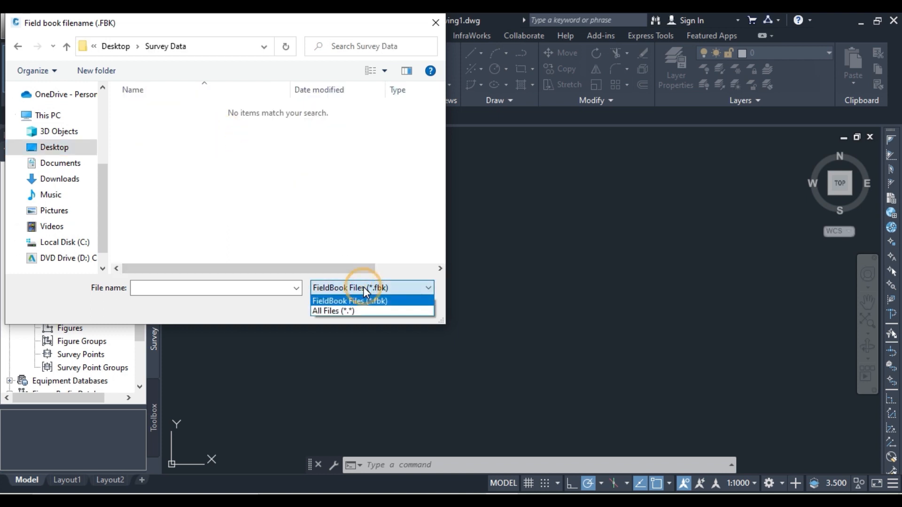
{"action": "left_click", "coordinate": [382, 310]}
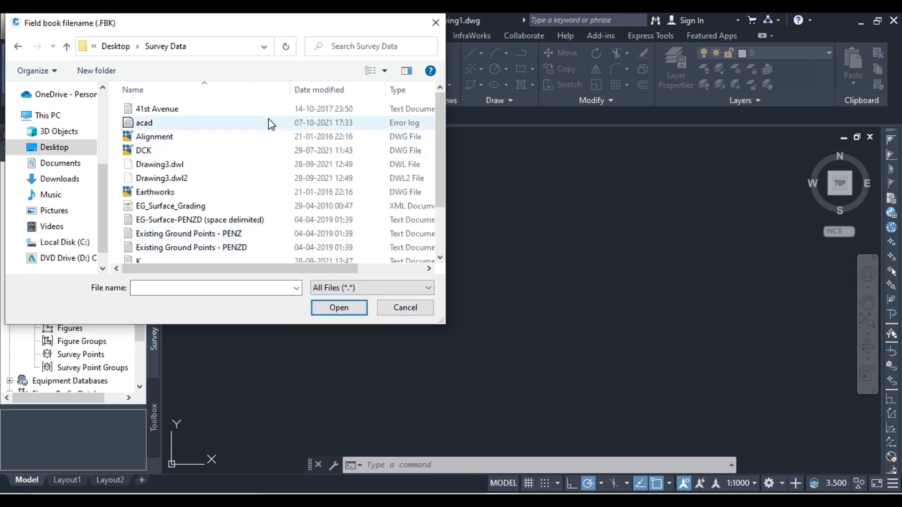
{"action": "left_click", "coordinate": [290, 111]}
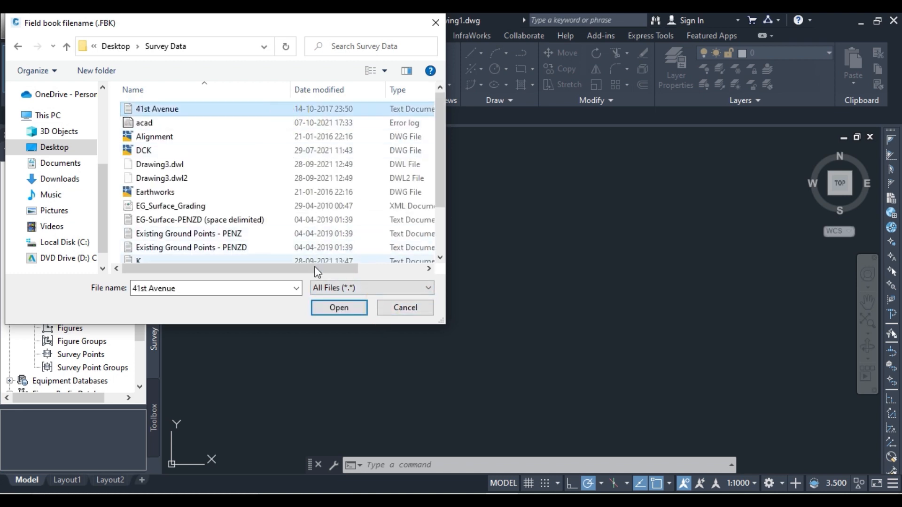
{"action": "left_click", "coordinate": [321, 305]}
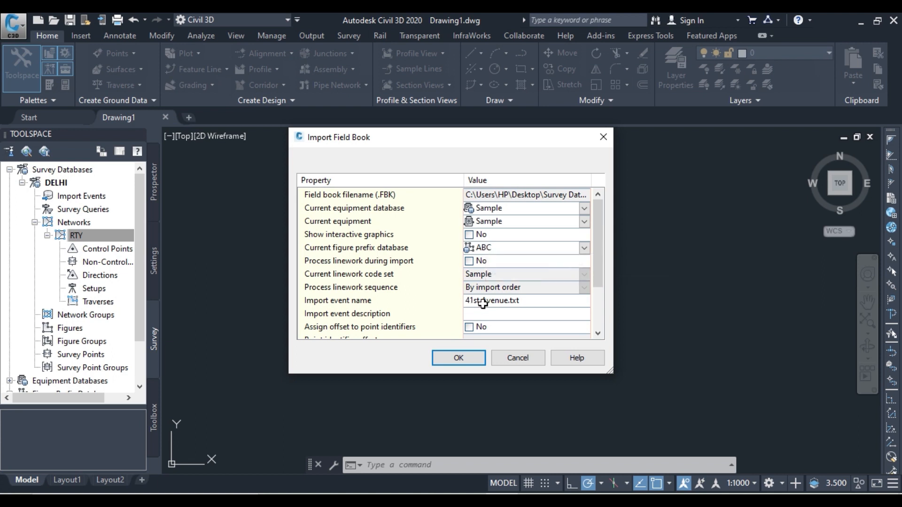
Review the field book import settings and run the import with ABC as the current figure prefix database
{"action": "scroll", "coordinate": [482, 304], "scroll_direction": "down", "scroll_amount": 2}
{"action": "scroll", "coordinate": [434, 301], "scroll_direction": "up", "scroll_amount": 2}
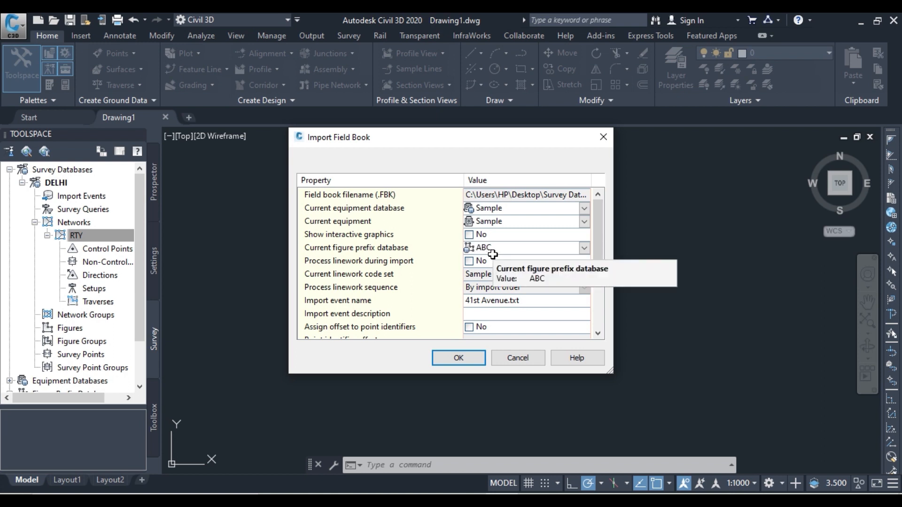
{"action": "scroll", "coordinate": [489, 261], "scroll_direction": "down", "scroll_amount": 2}
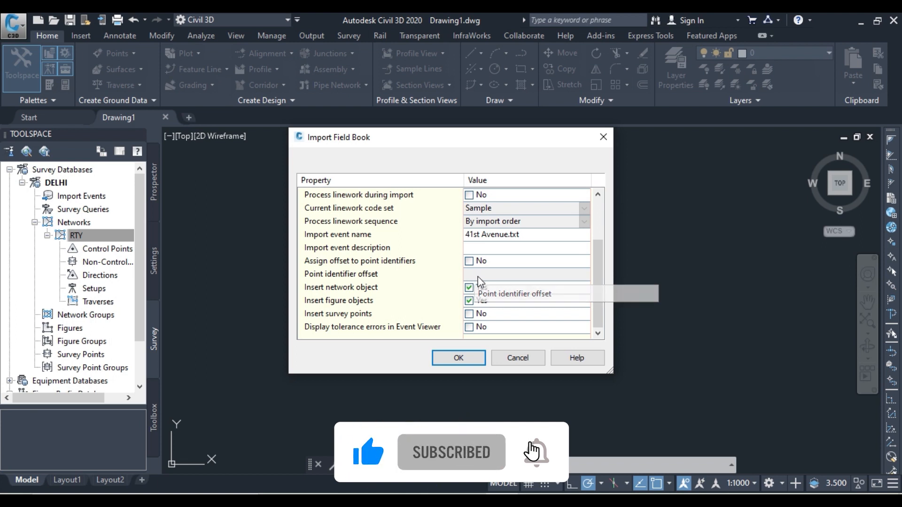
{"action": "left_click", "coordinate": [454, 361]}
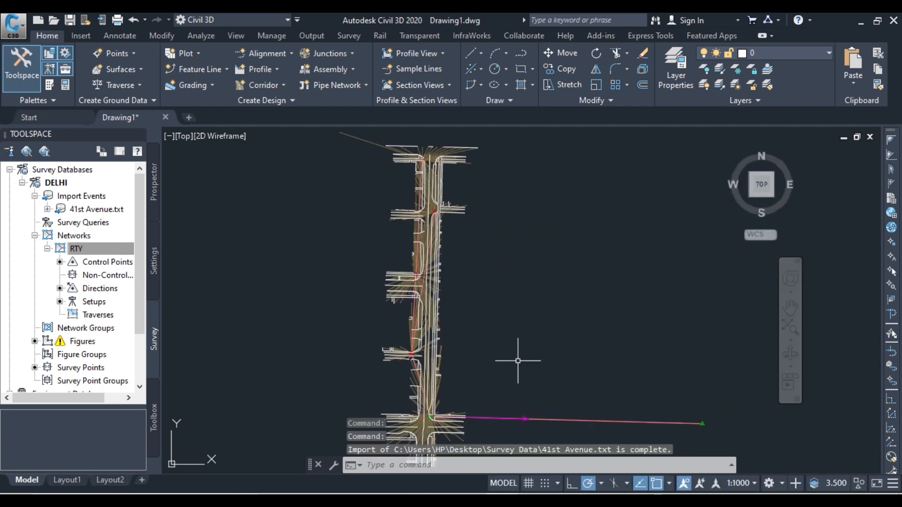
Examine the imported survey figures and sideshot lines around the intersection at the street's southern end
{"action": "scroll", "coordinate": [518, 361], "scroll_direction": "down", "scroll_amount": 2}
{"action": "middle_click_drag", "start_coordinate": [517, 361], "coordinate": [507, 323]}
{"action": "scroll", "coordinate": [462, 364], "scroll_direction": "up", "scroll_amount": 2}
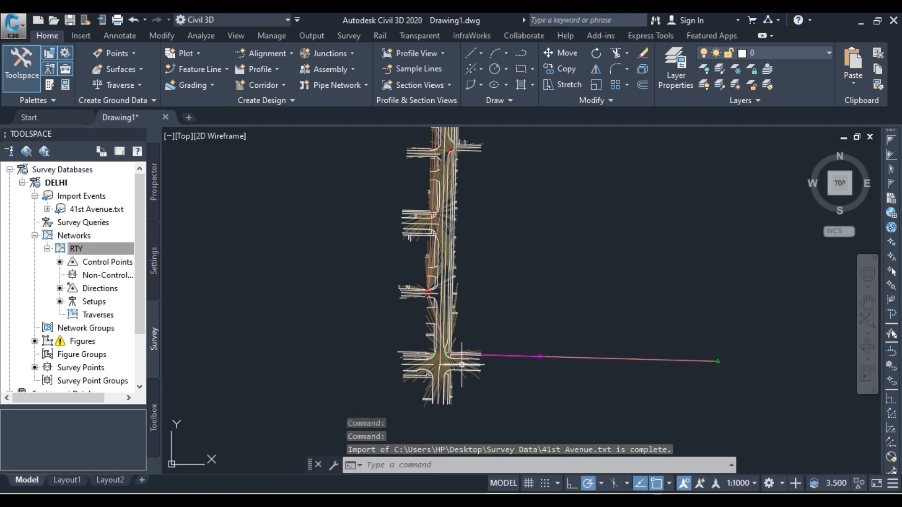
{"action": "scroll", "coordinate": [462, 365], "scroll_direction": "up", "scroll_amount": 6}
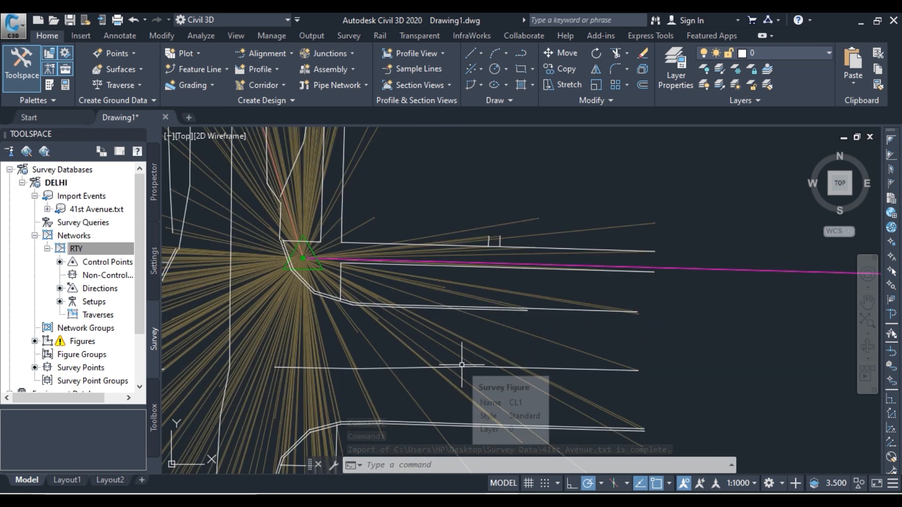
{"action": "scroll", "coordinate": [462, 364], "scroll_direction": "down", "scroll_amount": 2}
{"action": "middle_click_drag", "start_coordinate": [462, 365], "coordinate": [597, 323]}
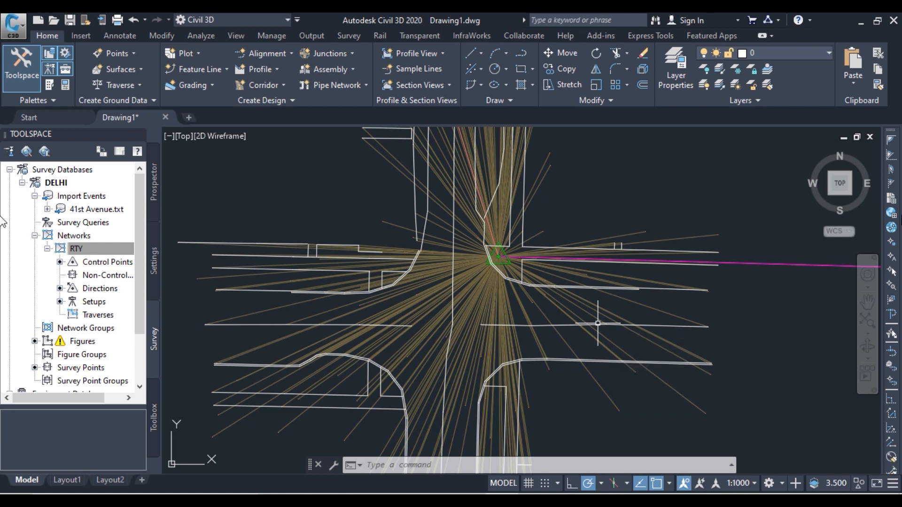
{"action": "scroll", "coordinate": [695, 136], "scroll_direction": "down", "scroll_amount": 2}
{"action": "scroll", "coordinate": [603, 231], "scroll_direction": "down", "scroll_amount": 4}
{"action": "middle_click_drag", "start_coordinate": [566, 261], "coordinate": [458, 360]}
{"action": "scroll", "coordinate": [449, 380], "scroll_direction": "up", "scroll_amount": 4}
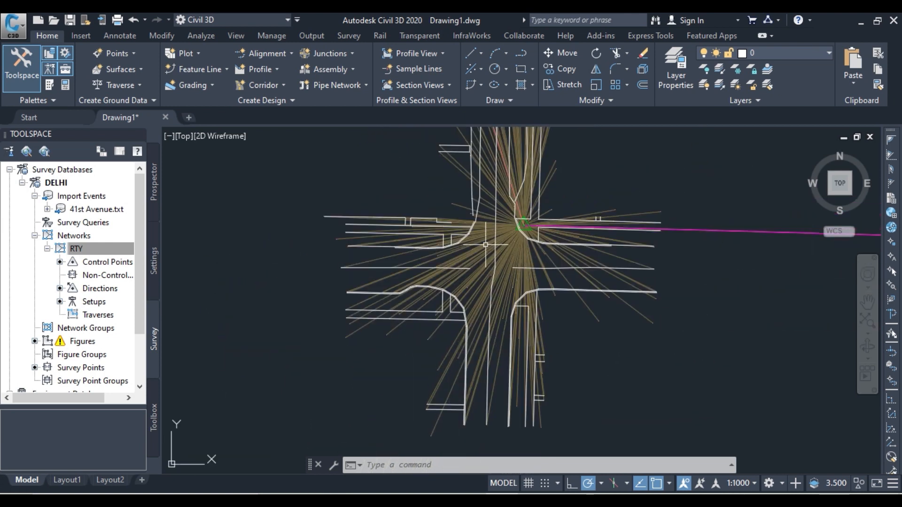
Examine the linework and setup points along the street farther north, and the long line running east to its control point
{"action": "middle_click_drag", "start_coordinate": [651, 285], "coordinate": [667, 451]}
{"action": "middle_click_drag", "start_coordinate": [551, 208], "coordinate": [551, 373]}
{"action": "scroll", "coordinate": [533, 312], "scroll_direction": "up", "scroll_amount": 5}
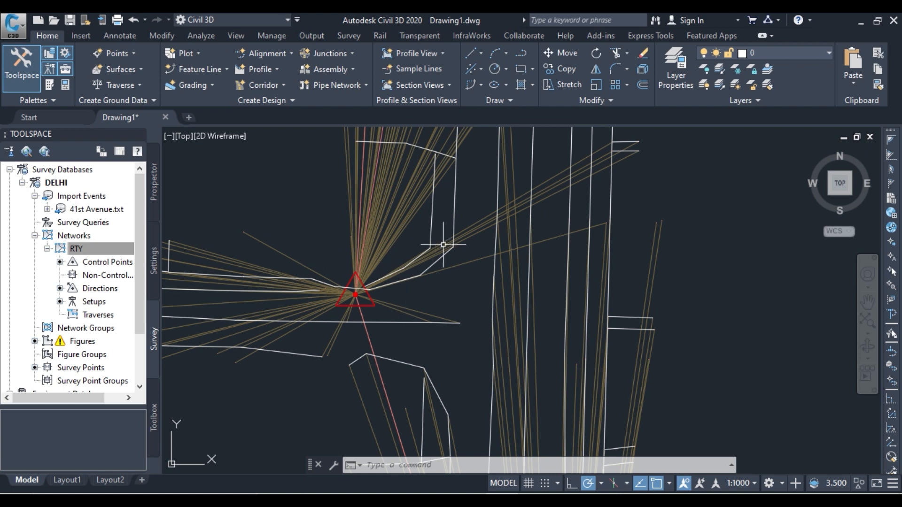
{"action": "scroll", "coordinate": [470, 286], "scroll_direction": "down", "scroll_amount": 5}
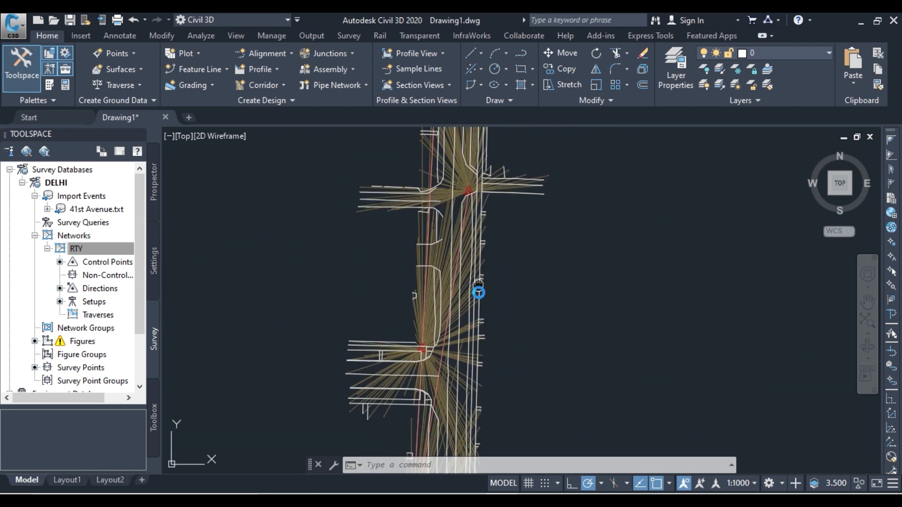
{"action": "middle_click_drag", "start_coordinate": [478, 284], "coordinate": [500, 396]}
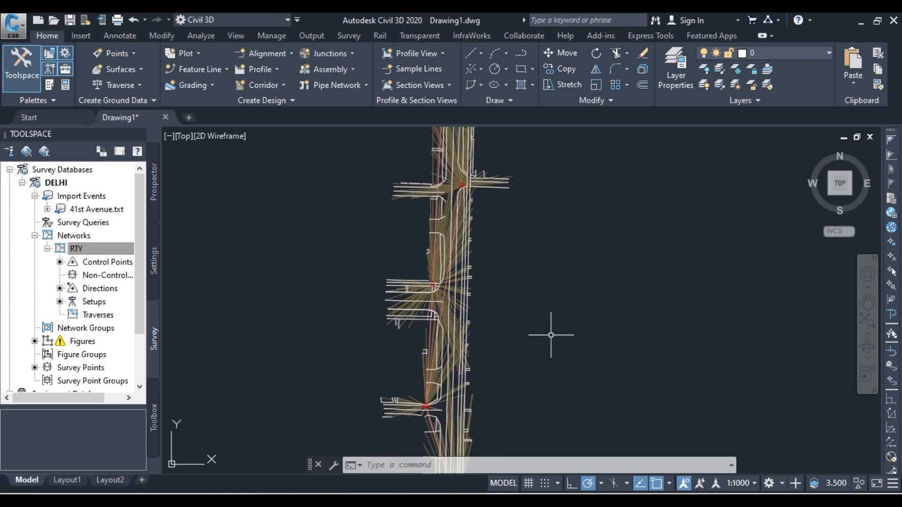
{"action": "middle_click_drag", "start_coordinate": [550, 336], "coordinate": [589, 215]}
{"action": "scroll", "coordinate": [523, 275], "scroll_direction": "up", "scroll_amount": 2}
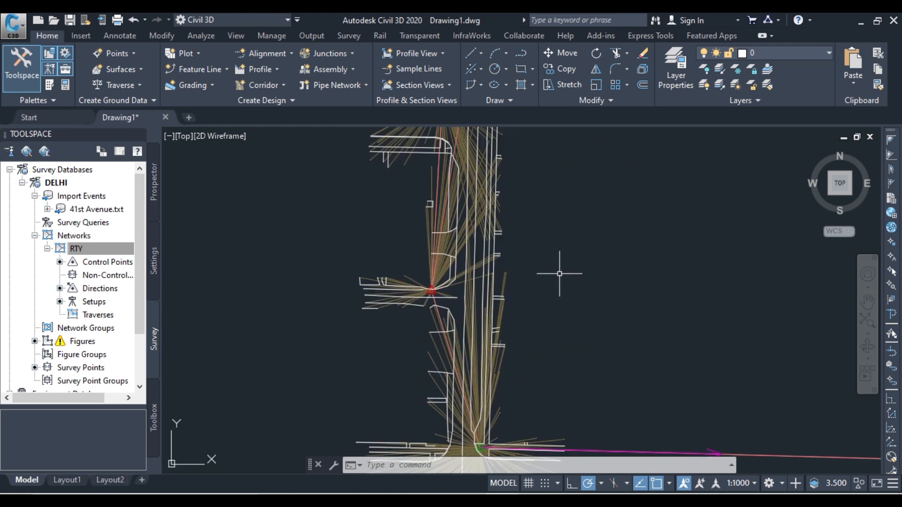
{"action": "scroll", "coordinate": [570, 266], "scroll_direction": "down", "scroll_amount": 4}
{"action": "scroll", "coordinate": [570, 265], "scroll_direction": "up", "scroll_amount": 2}
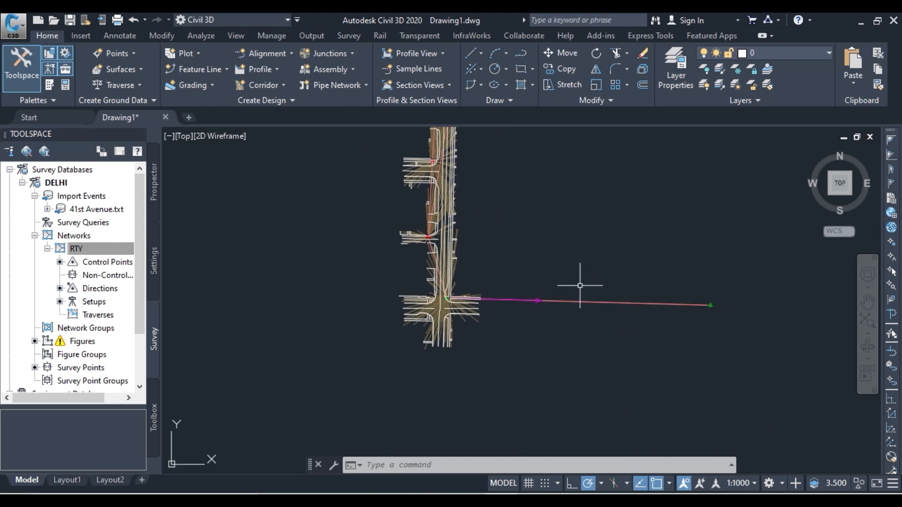
{"action": "mouse_move", "coordinate": [449, 297]}
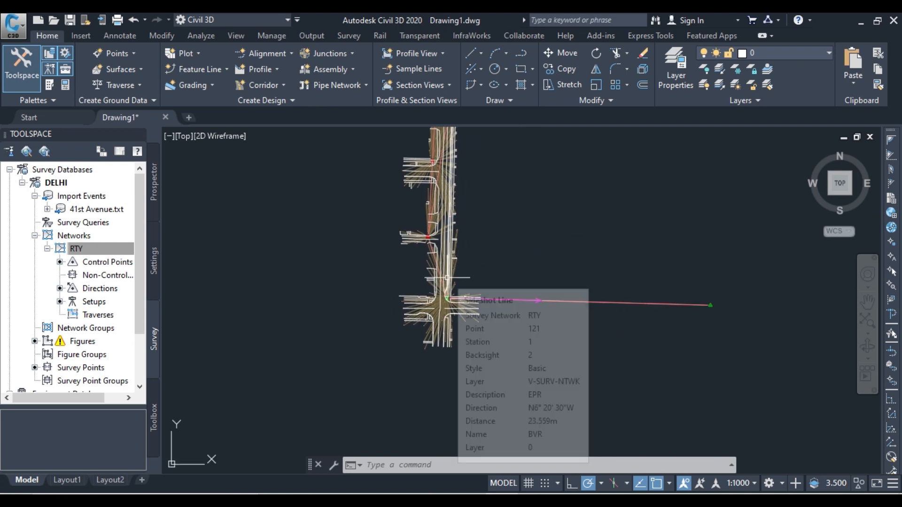
{"action": "scroll", "coordinate": [706, 303], "scroll_direction": "up", "scroll_amount": 6}
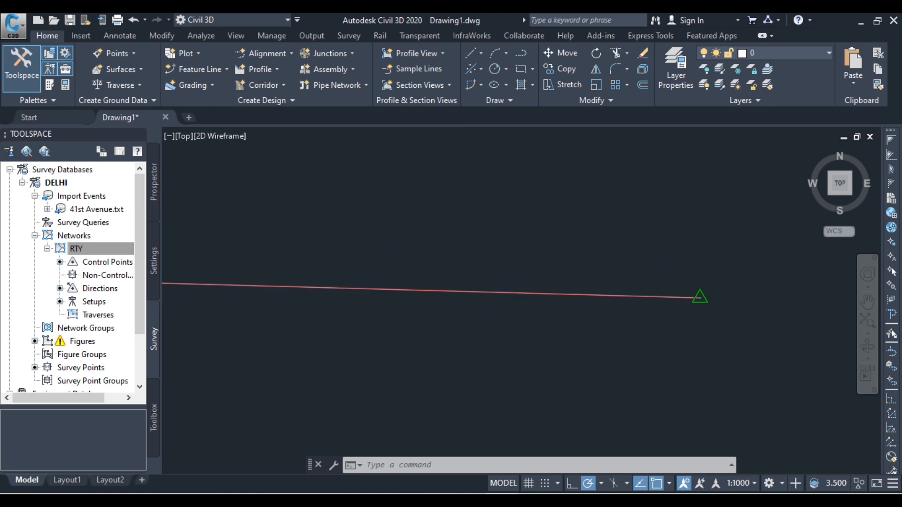
{"action": "scroll", "coordinate": [701, 282], "scroll_direction": "down", "scroll_amount": 10}
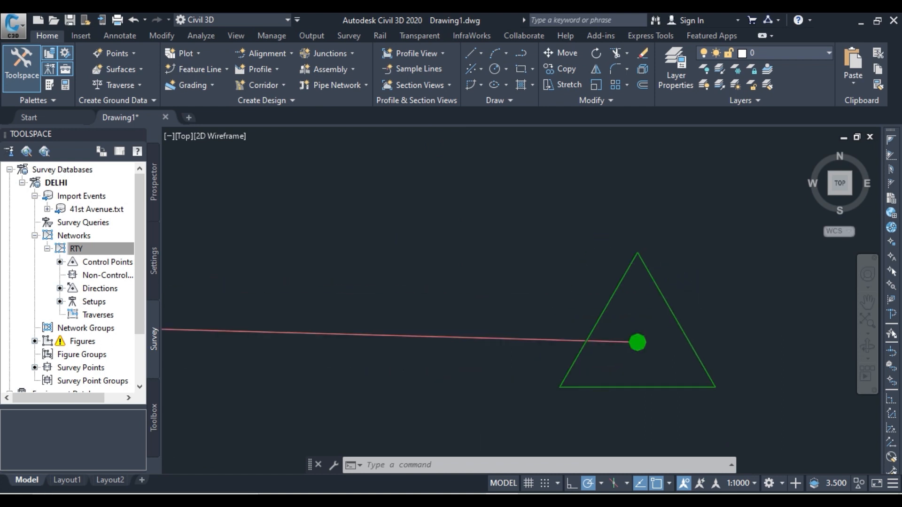
Insert the RTY network's survey points into the drawing
{"action": "scroll", "coordinate": [615, 319], "scroll_direction": "up", "scroll_amount": 4}
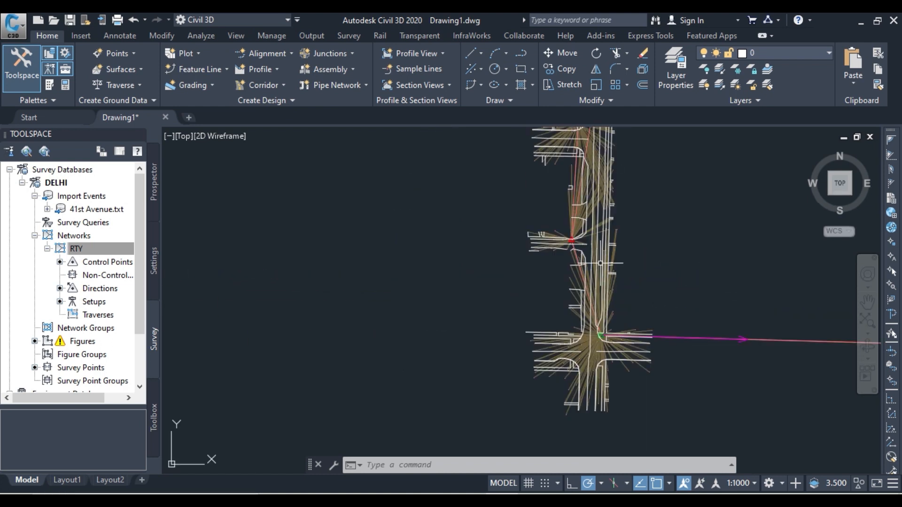
{"action": "scroll", "coordinate": [662, 252], "scroll_direction": "up", "scroll_amount": 4}
{"action": "scroll", "coordinate": [641, 393], "scroll_direction": "down", "scroll_amount": 3}
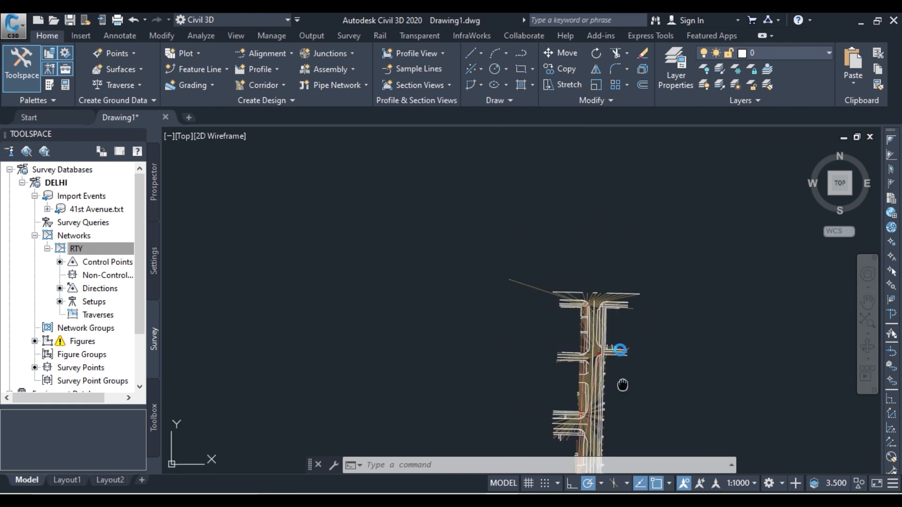
{"action": "middle_click_drag", "start_coordinate": [625, 383], "coordinate": [582, 257]}
{"action": "middle_click_drag", "start_coordinate": [614, 306], "coordinate": [612, 280]}
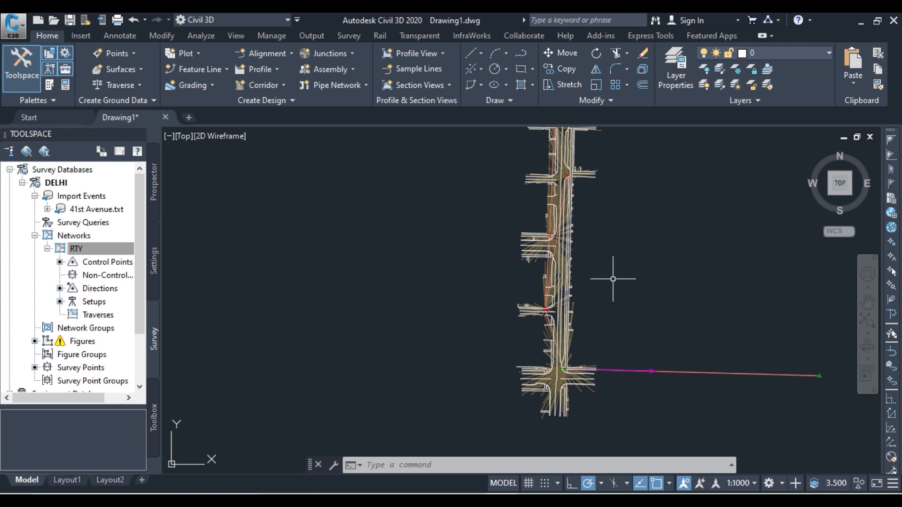
{"action": "right_click", "coordinate": [92, 250]}
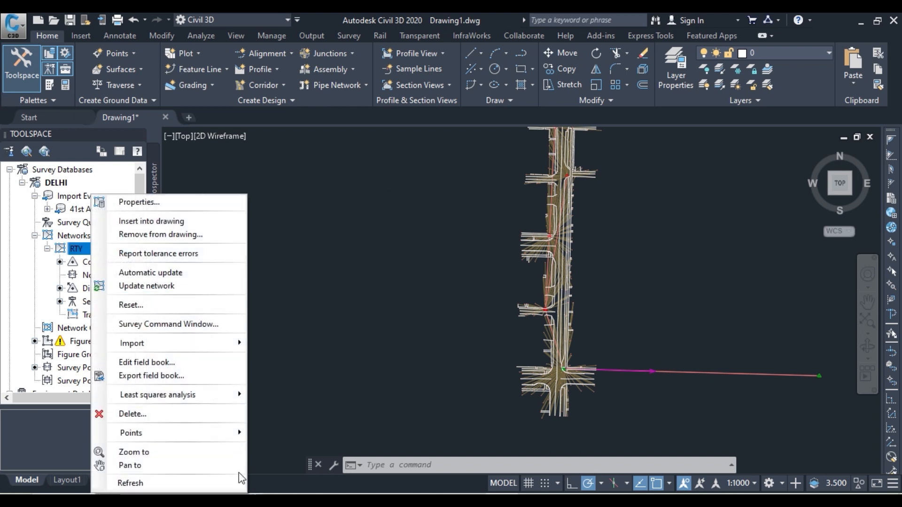
{"action": "mouse_move", "coordinate": [214, 440]}
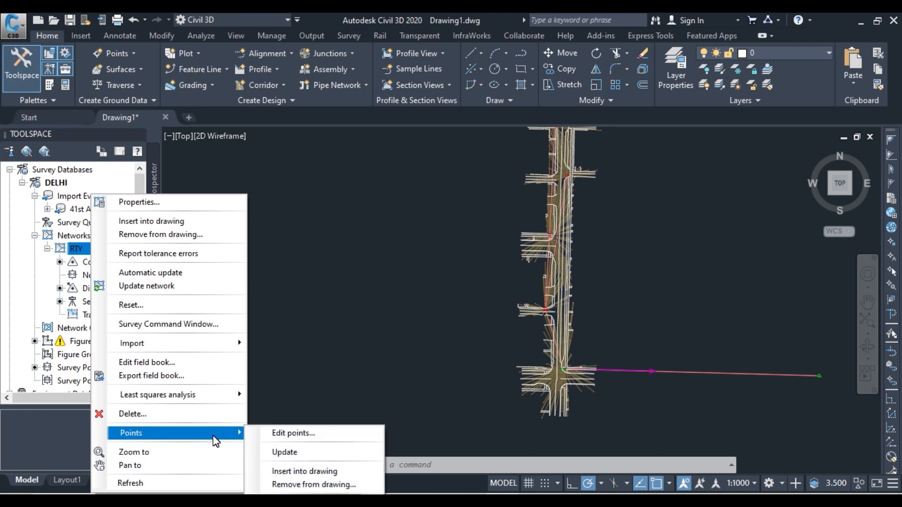
{"action": "left_click", "coordinate": [318, 472]}
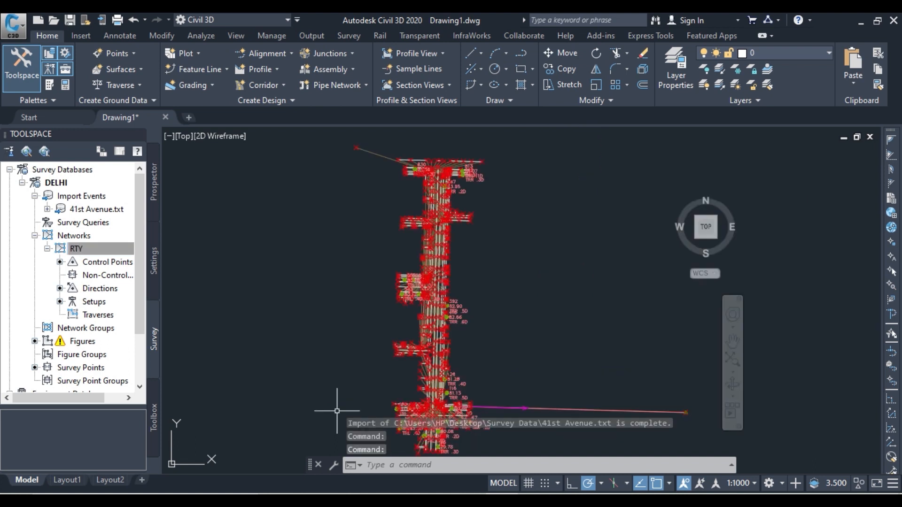
Examine the inserted survey points, tree symbols and point labels from the street's northern end down to its middle section
{"action": "scroll", "coordinate": [467, 155], "scroll_direction": "up", "scroll_amount": 9}
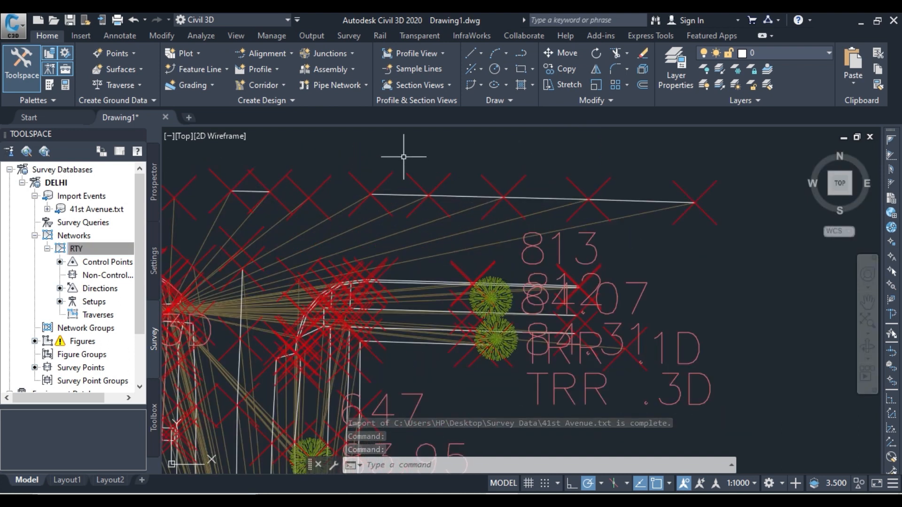
{"action": "middle_click_drag", "start_coordinate": [404, 157], "coordinate": [666, 144]}
{"action": "middle_click_drag", "start_coordinate": [599, 179], "coordinate": [571, 157]}
{"action": "middle_click_drag", "start_coordinate": [632, 277], "coordinate": [605, 179]}
{"action": "middle_click_drag", "start_coordinate": [636, 337], "coordinate": [623, 219]}
{"action": "scroll", "coordinate": [584, 257], "scroll_direction": "down", "scroll_amount": 6}
{"action": "middle_click_drag", "start_coordinate": [571, 329], "coordinate": [563, 302]}
{"action": "scroll", "coordinate": [563, 302], "scroll_direction": "up", "scroll_amount": 4}
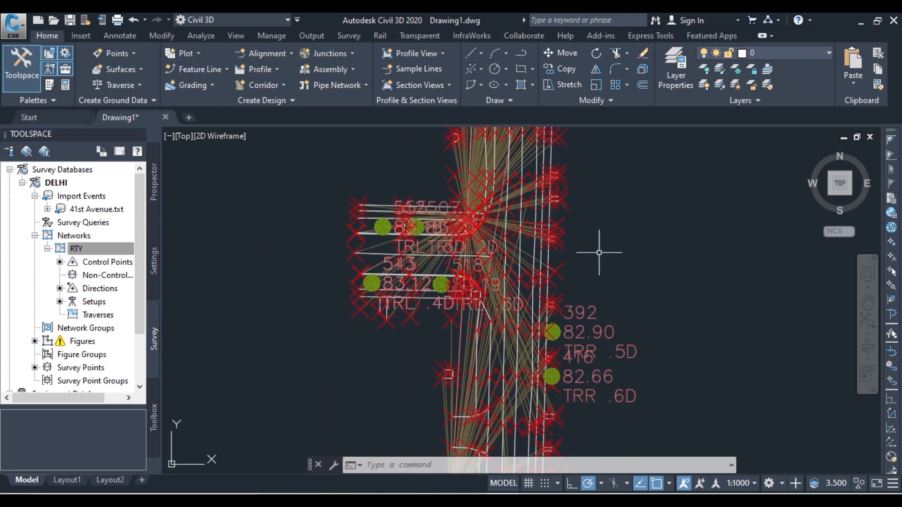
Examine the survey points and tree labels along the street's southern part and around the southern intersection
{"action": "middle_click_drag", "start_coordinate": [599, 252], "coordinate": [600, 137]}
{"action": "middle_click_drag", "start_coordinate": [614, 298], "coordinate": [613, 199]}
{"action": "mouse_move", "coordinate": [593, 350]}
{"action": "middle_mouse_down"}
{"action": "mouse_move", "coordinate": [578, 240]}
{"action": "mouse_move", "coordinate": [544, 244]}
{"action": "middle_mouse_up"}
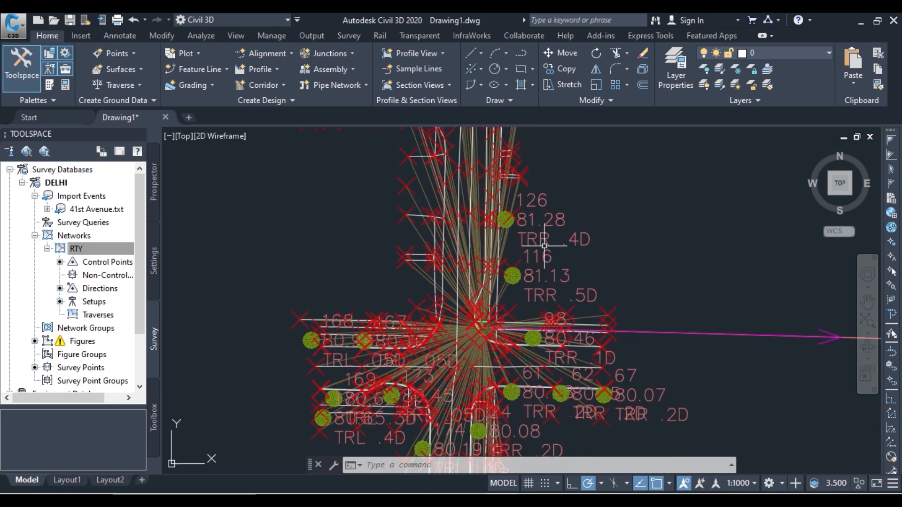
{"action": "scroll", "coordinate": [544, 245], "scroll_direction": "down", "scroll_amount": 2}
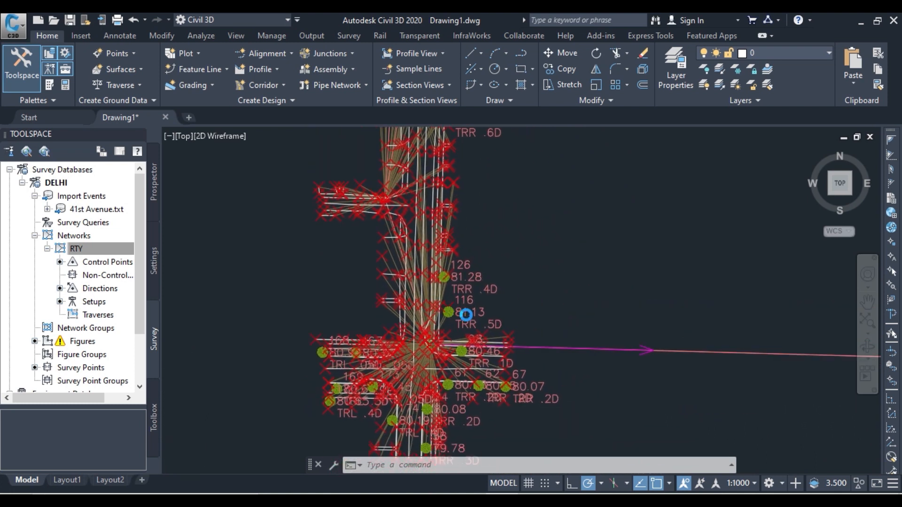
{"action": "left_click", "coordinate": [677, 280]}
{"action": "left_click", "coordinate": [616, 245]}
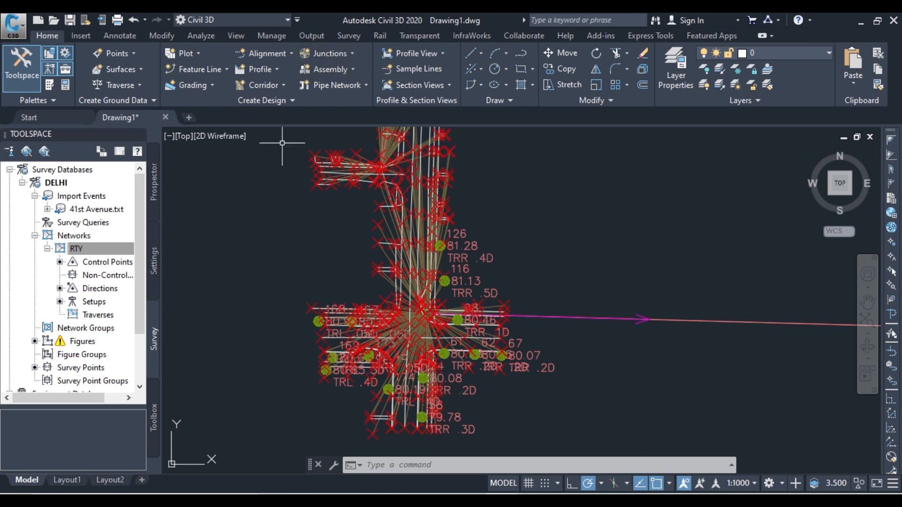
{"action": "left_click", "coordinate": [229, 241]}
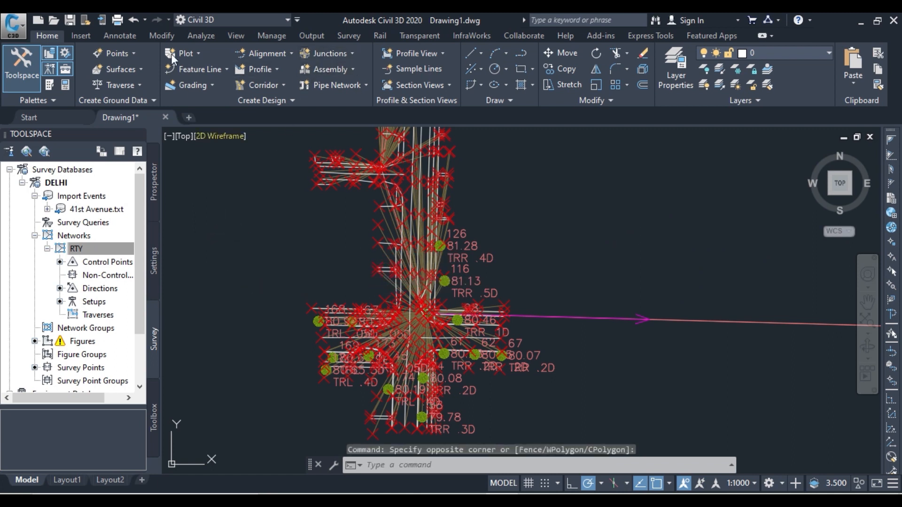
Show the classic menu bar and open all drawing points for editing in the Point Editor
{"action": "left_click", "coordinate": [297, 20]}
{"action": "left_click", "coordinate": [353, 319]}
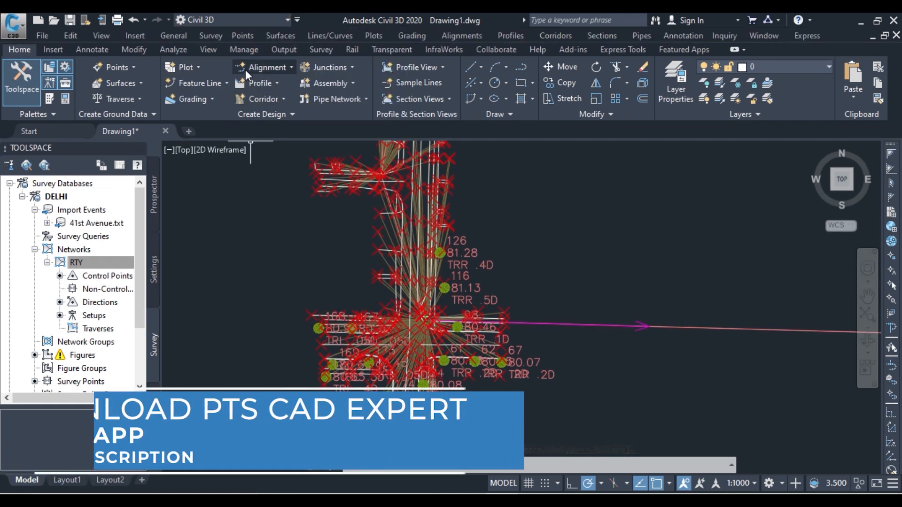
{"action": "left_click", "coordinate": [243, 37]}
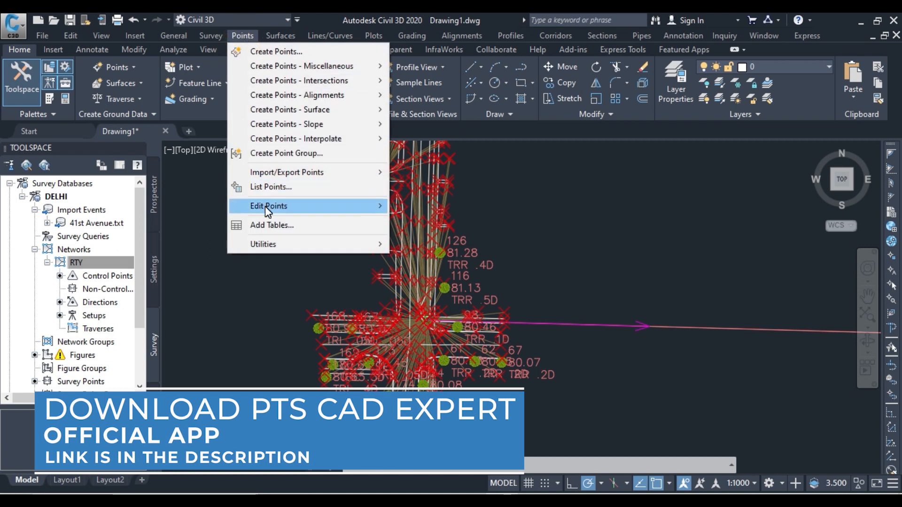
{"action": "mouse_move", "coordinate": [265, 207]}
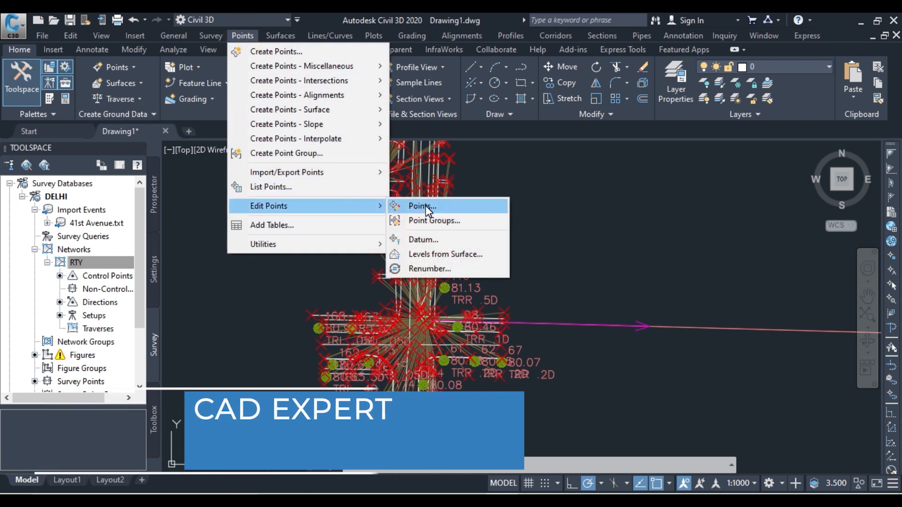
{"action": "left_click", "coordinate": [336, 186]}
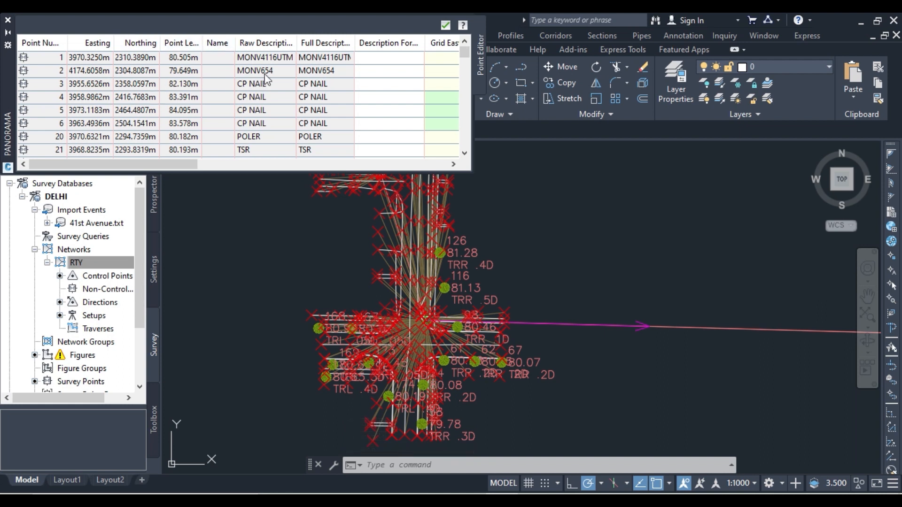
Review the coordinates, levels and raw descriptions of the listed points, and close the point table
{"action": "scroll", "coordinate": [295, 77], "scroll_direction": "down", "scroll_amount": 15}
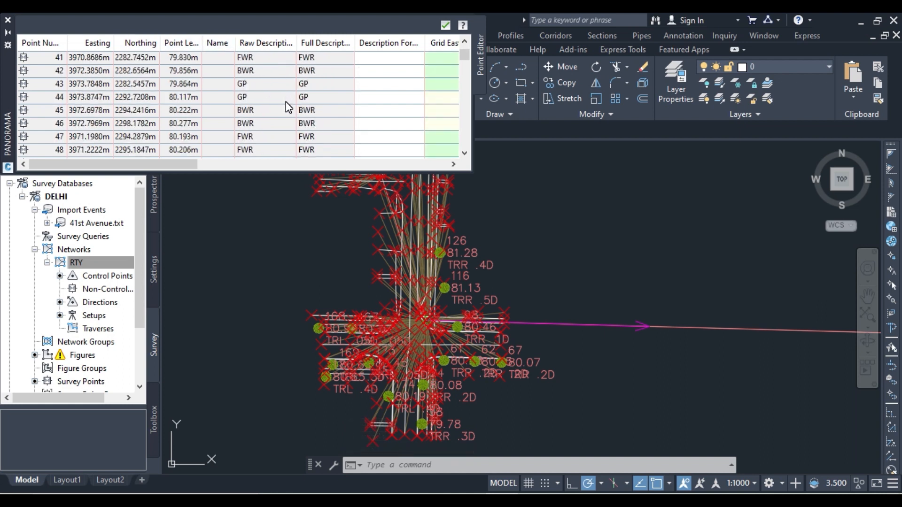
{"action": "scroll", "coordinate": [288, 111], "scroll_direction": "down", "scroll_amount": 20}
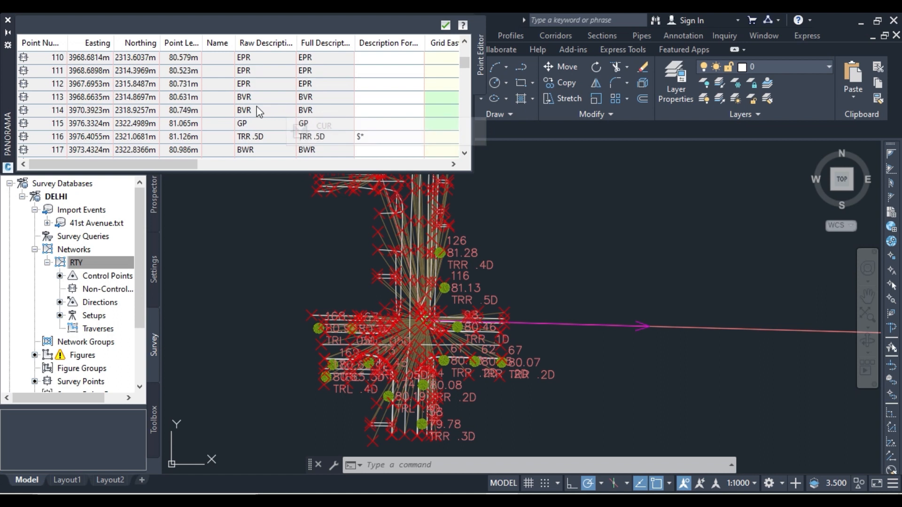
{"action": "scroll", "coordinate": [227, 135], "scroll_direction": "down", "scroll_amount": 20}
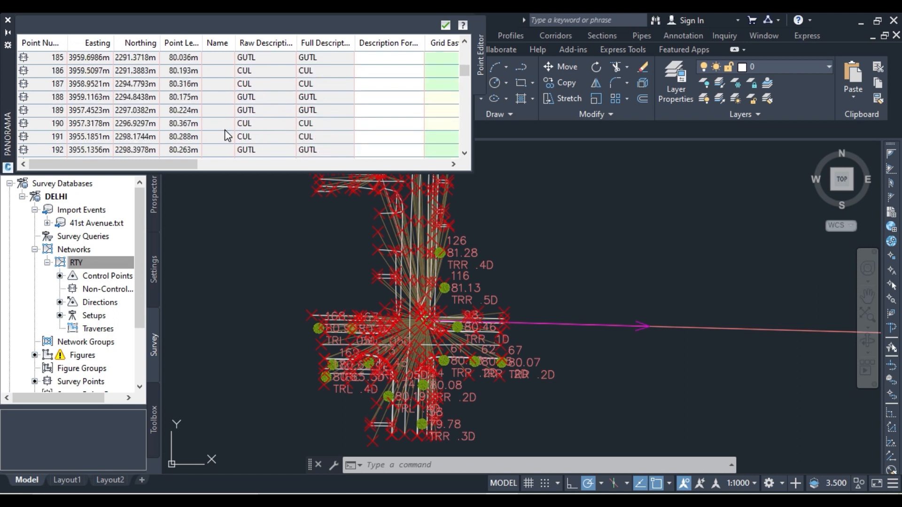
{"action": "left_click", "coordinate": [446, 25]}
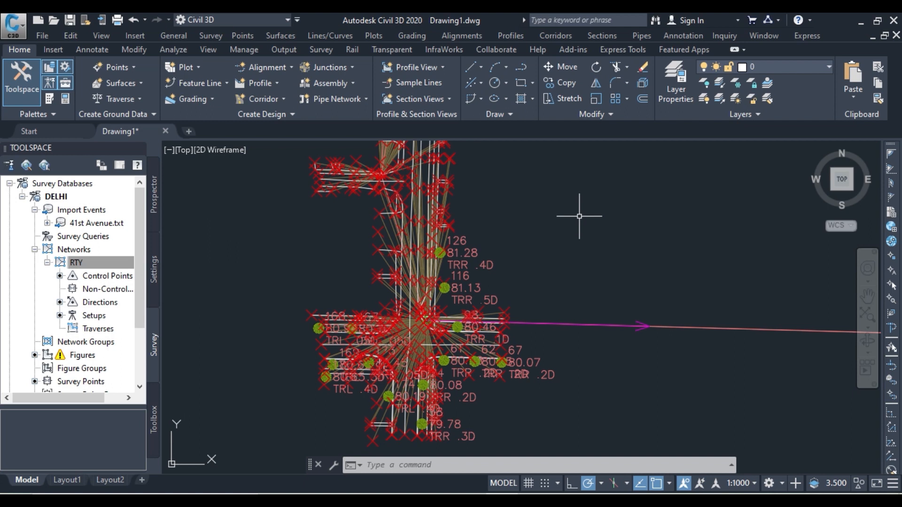
Create a triangulation surface named EG on layer C-TOPO with the Contours 2m and 10m (Background) style
{"action": "left_click", "coordinate": [156, 224]}
{"action": "scroll", "coordinate": [61, 235], "scroll_direction": "up", "scroll_amount": 1}
{"action": "left_click", "coordinate": [56, 238]}
{"action": "right_click", "coordinate": [70, 238]}
{"action": "left_click", "coordinate": [123, 244]}
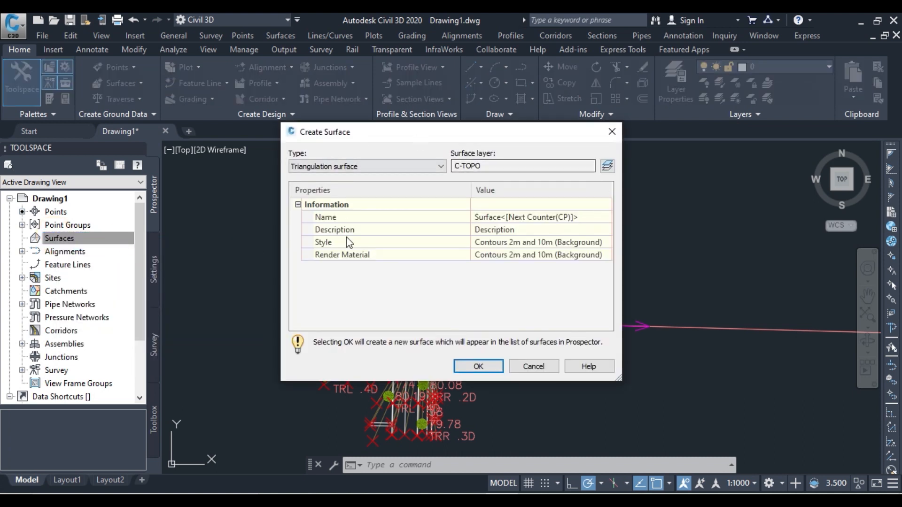
{"action": "left_click", "coordinate": [594, 216]}
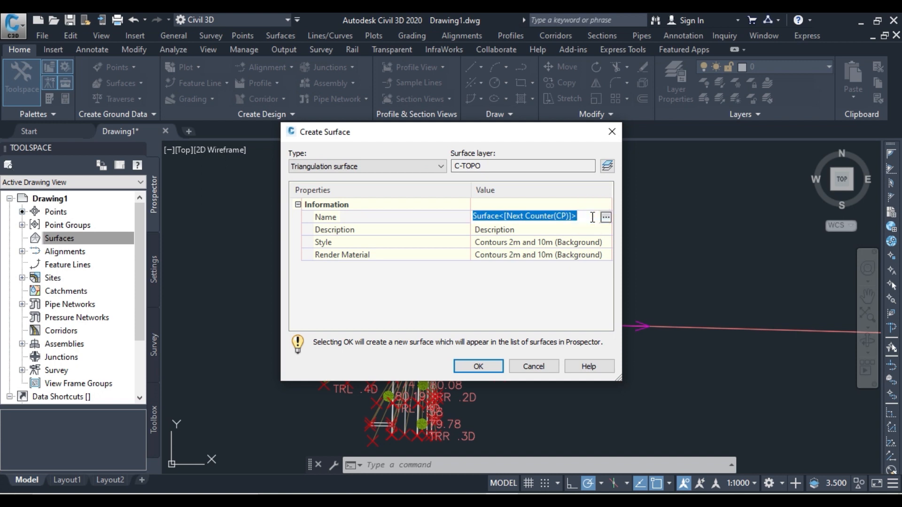
{"action": "type", "text": "EG"}
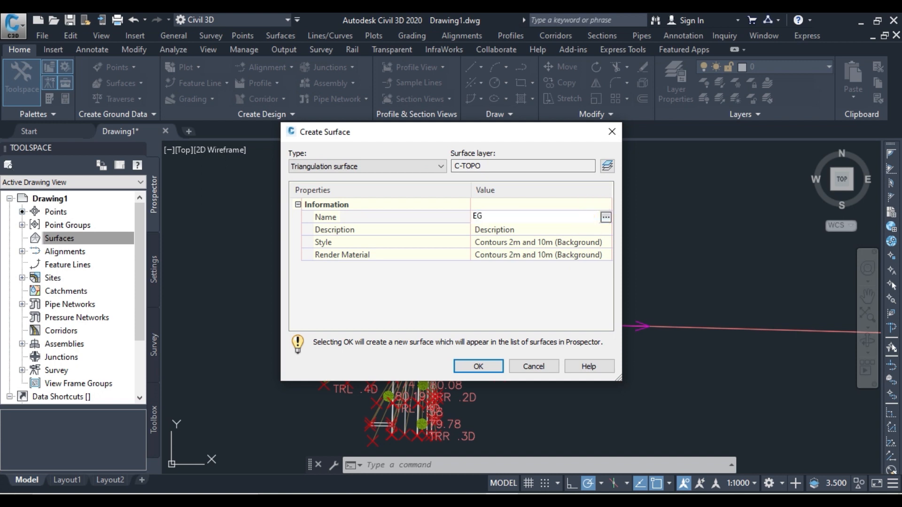
{"action": "left_click", "coordinate": [477, 366]}
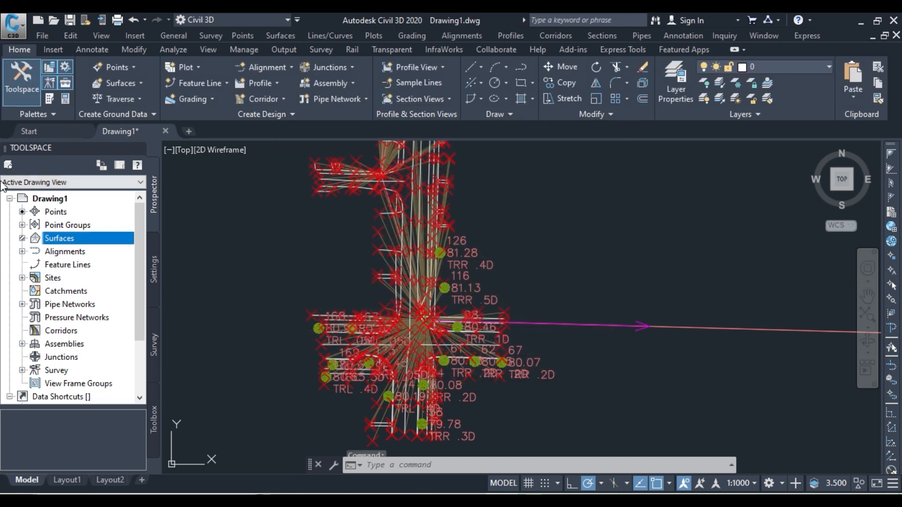
Add the _All Points point group to the EG surface definition
{"action": "left_click", "coordinate": [22, 239]}
{"action": "left_click", "coordinate": [52, 252]}
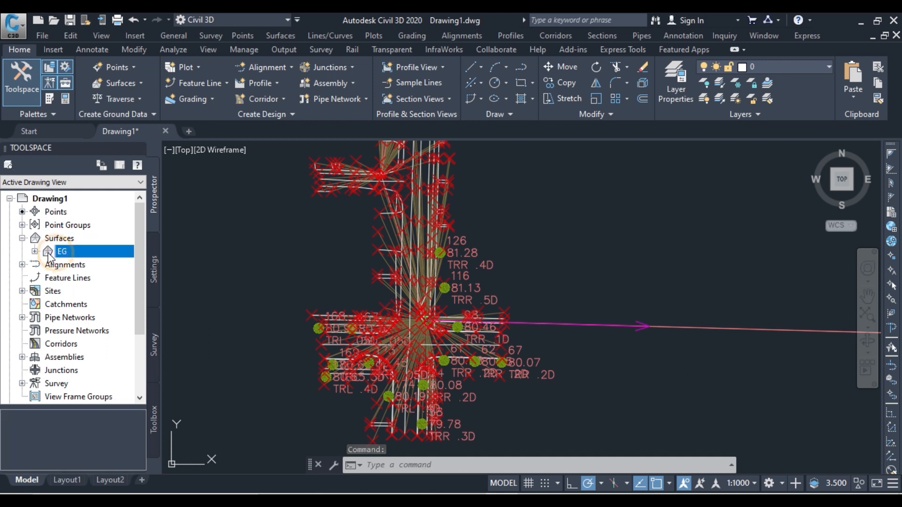
{"action": "left_click", "coordinate": [34, 252]}
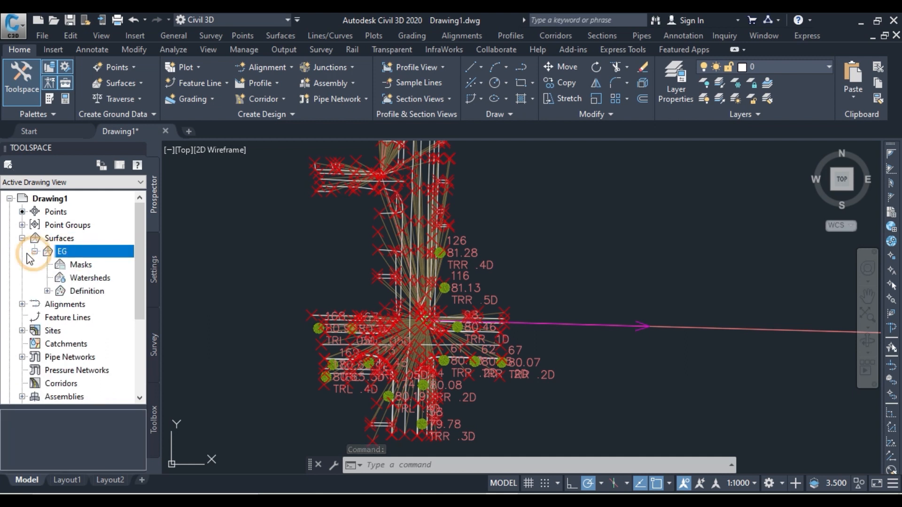
{"action": "left_click", "coordinate": [89, 291]}
{"action": "left_click", "coordinate": [47, 291]}
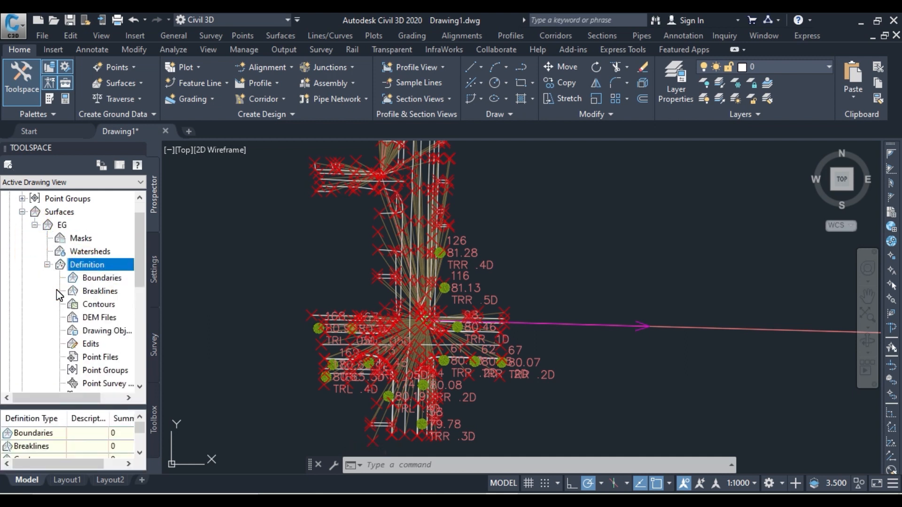
{"action": "scroll", "coordinate": [58, 295], "scroll_direction": "down", "scroll_amount": 2}
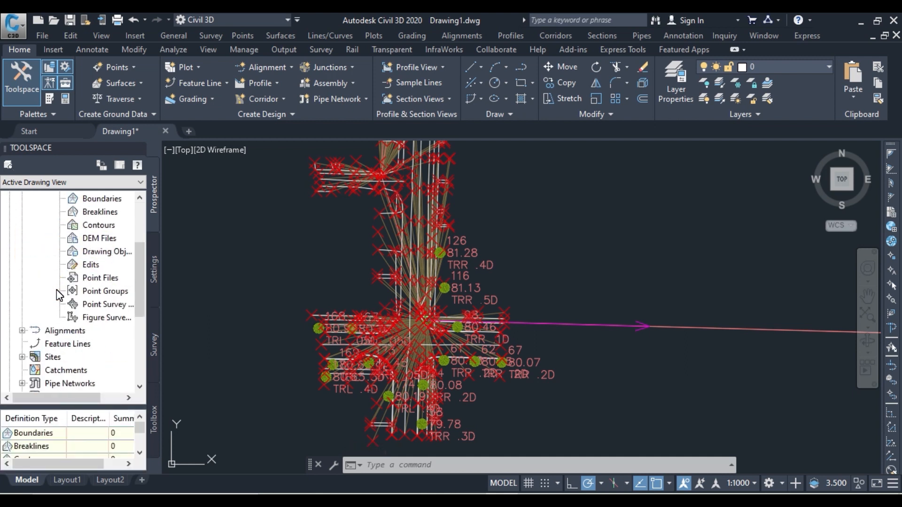
{"action": "right_click", "coordinate": [107, 293]}
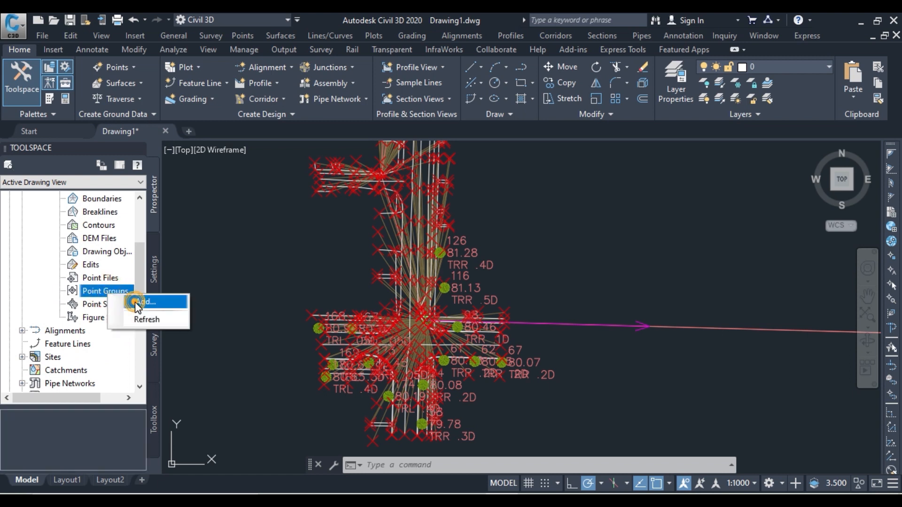
{"action": "left_click", "coordinate": [133, 301]}
{"action": "left_click", "coordinate": [371, 236]}
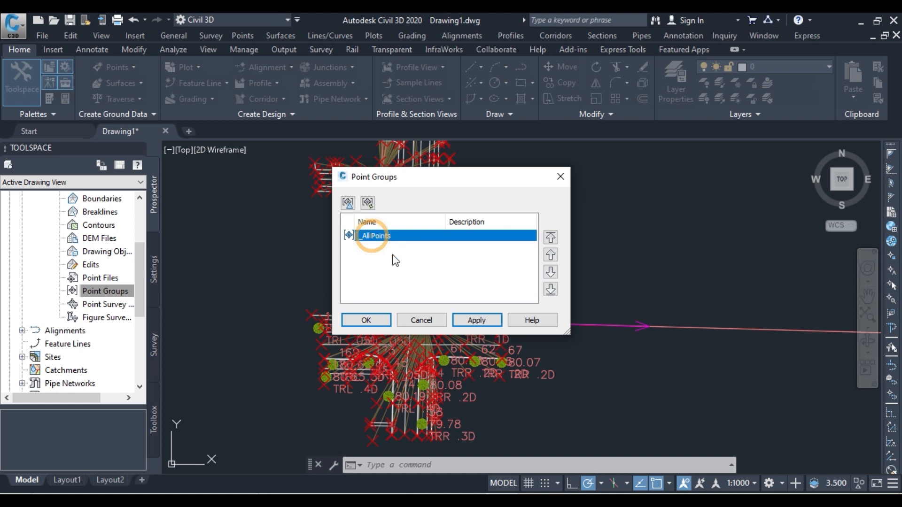
{"action": "left_click", "coordinate": [475, 320]}
{"action": "left_click", "coordinate": [366, 321]}
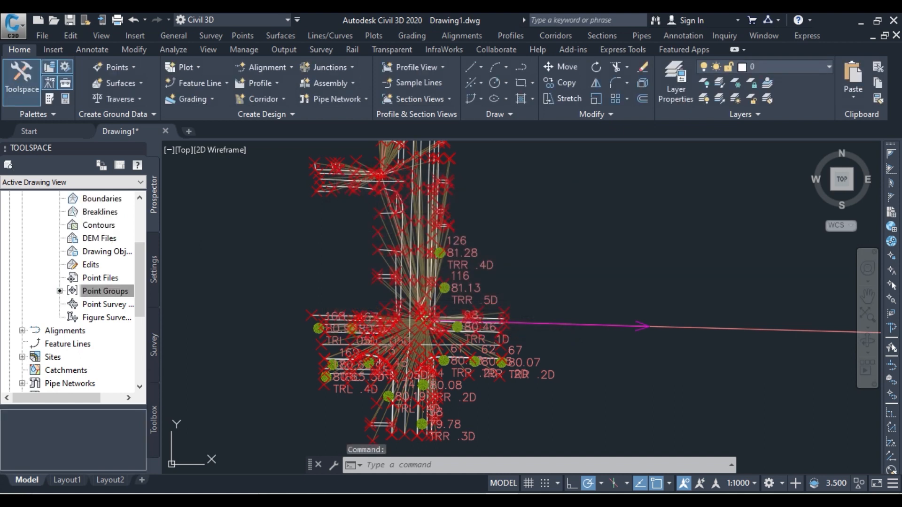
Change the EG surface's style to Contours 1m and 5m (Background) in its surface properties
{"action": "scroll", "coordinate": [642, 344], "scroll_direction": "down", "scroll_amount": 3}
{"action": "scroll", "coordinate": [642, 345], "scroll_direction": "down", "scroll_amount": 3}
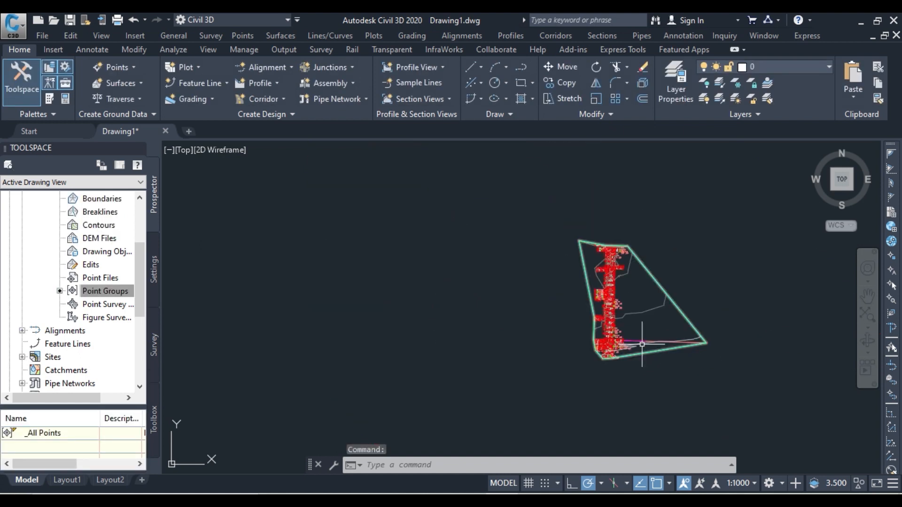
{"action": "scroll", "coordinate": [642, 344], "scroll_direction": "up", "scroll_amount": 2}
{"action": "middle_click_drag", "start_coordinate": [582, 375], "coordinate": [527, 418]}
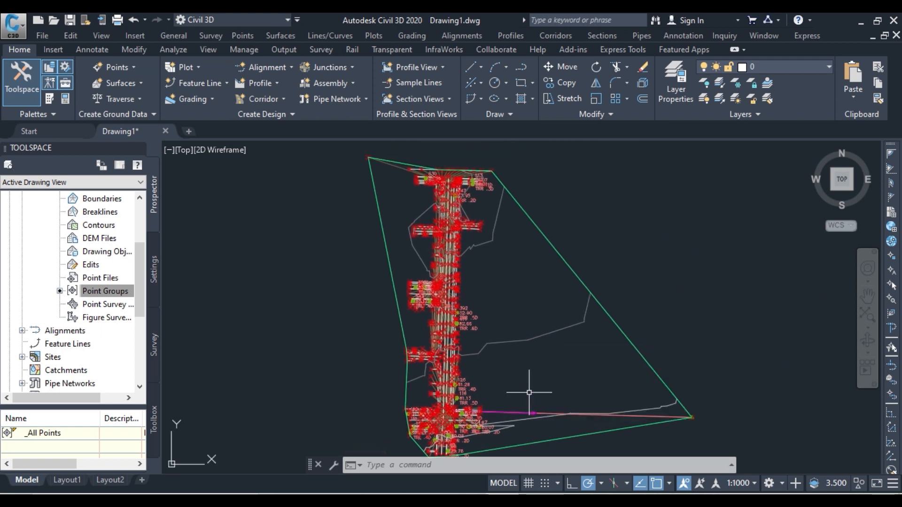
{"action": "left_click", "coordinate": [552, 246]}
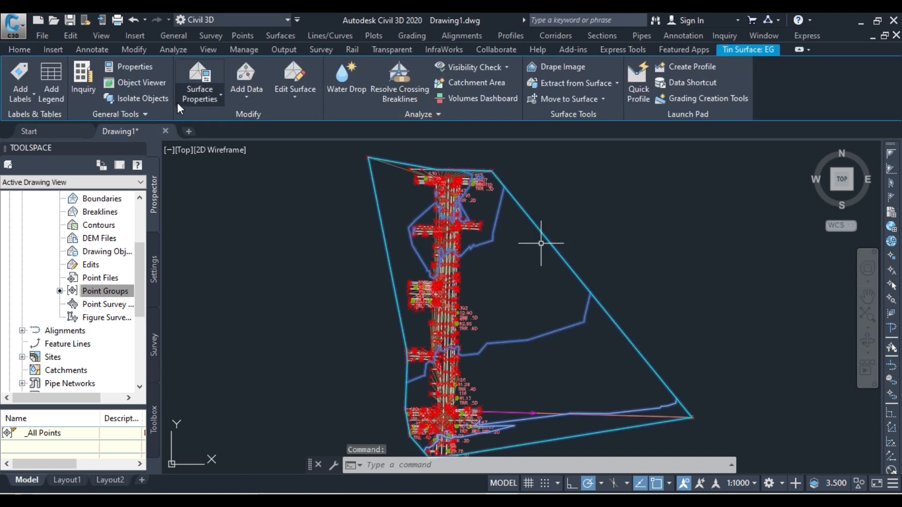
{"action": "left_click", "coordinate": [198, 97]}
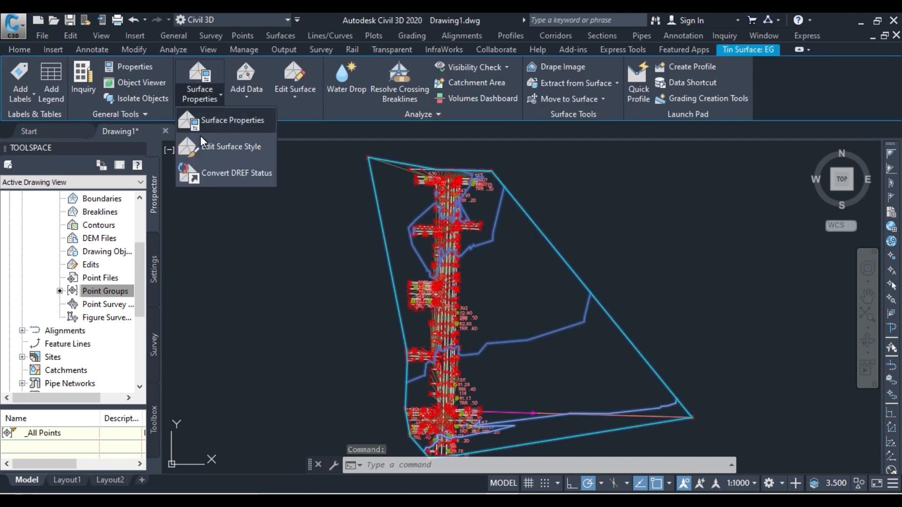
{"action": "left_click", "coordinate": [245, 122]}
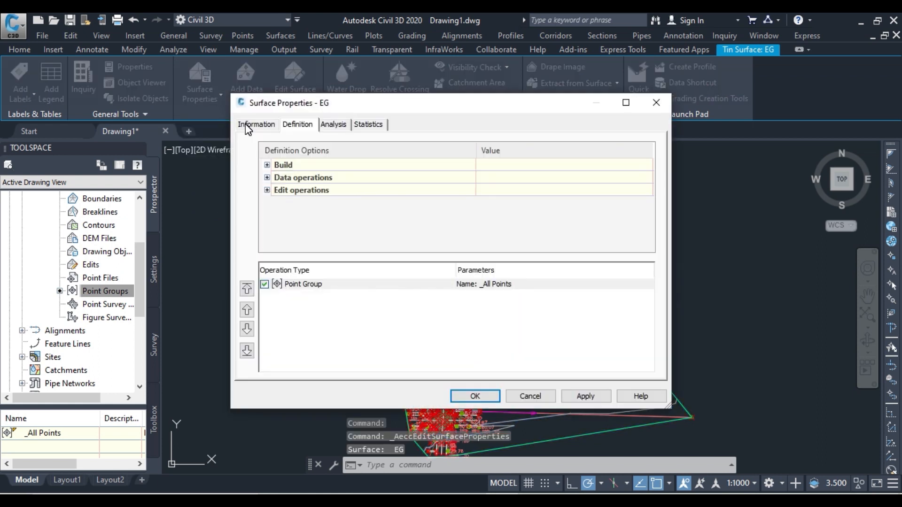
{"action": "left_click", "coordinate": [246, 125]}
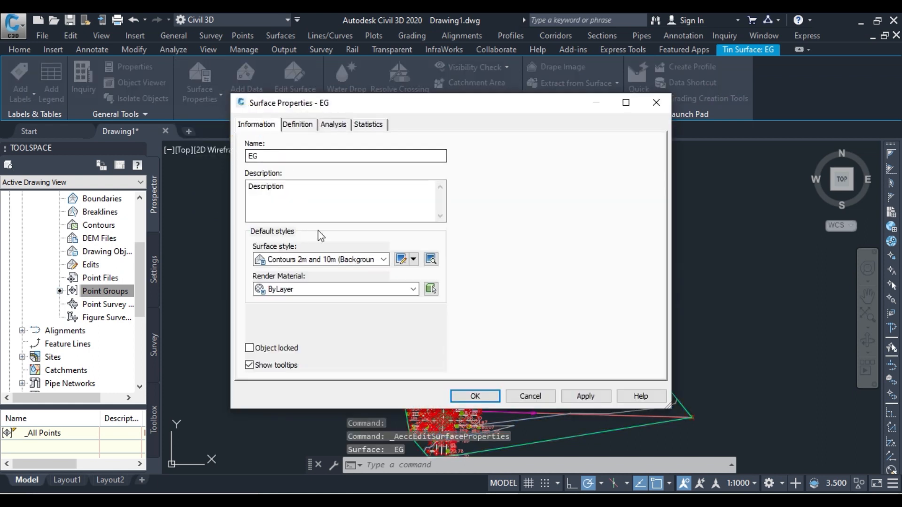
{"action": "left_click", "coordinate": [384, 261]}
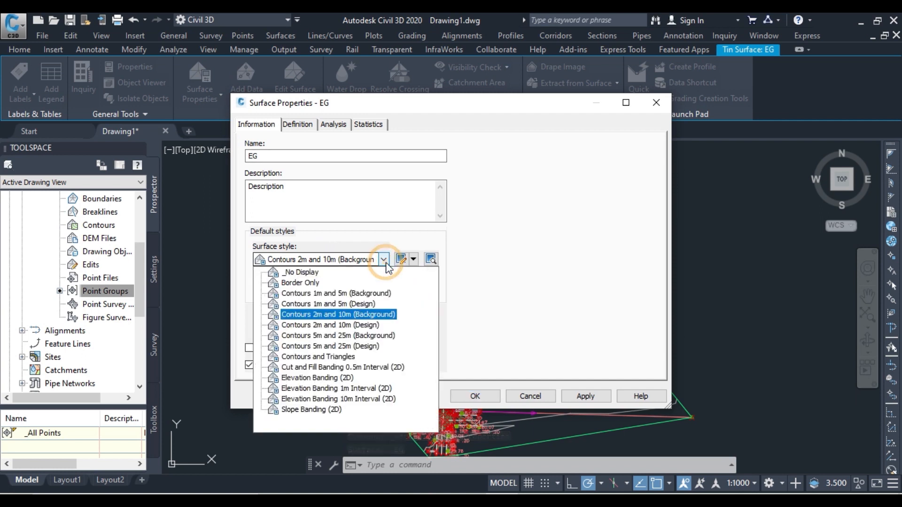
{"action": "left_click", "coordinate": [354, 294]}
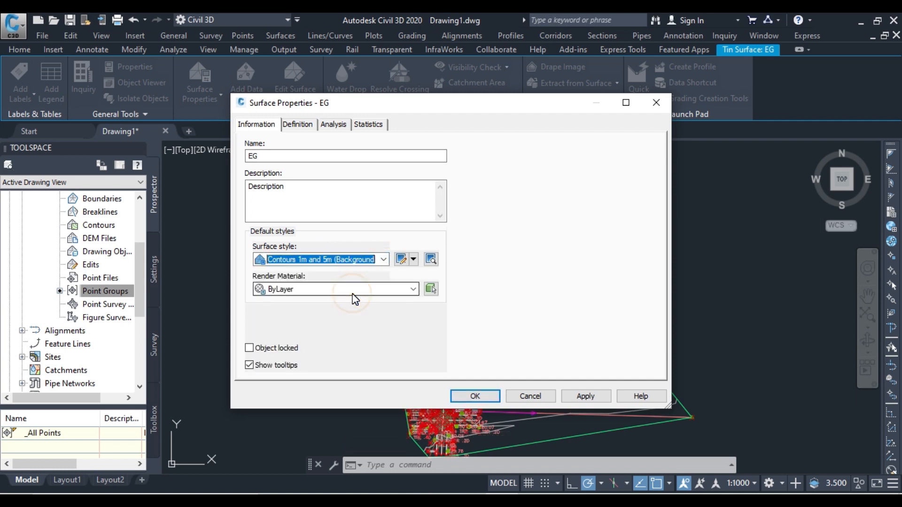
{"action": "left_click", "coordinate": [581, 398]}
{"action": "left_click", "coordinate": [475, 396]}
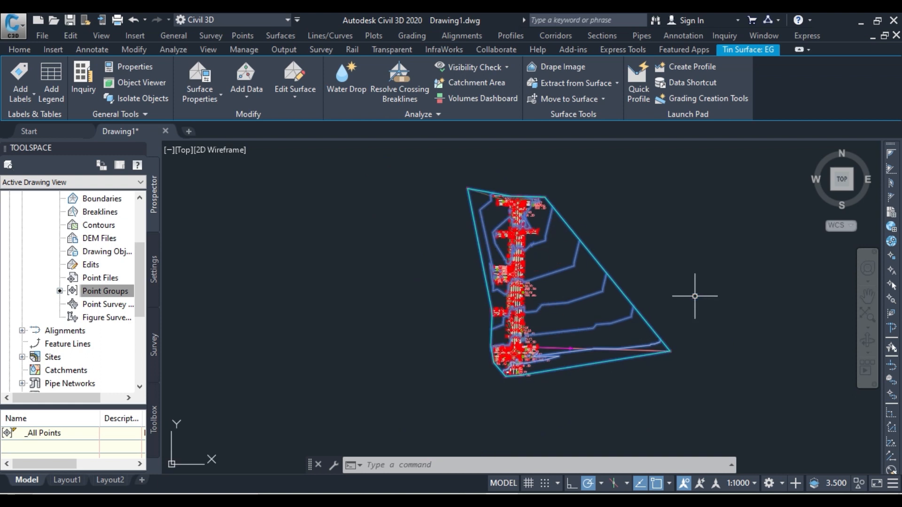
{"action": "scroll", "coordinate": [610, 346], "scroll_direction": "up", "scroll_amount": 2}
{"action": "key", "text": "Escape"}
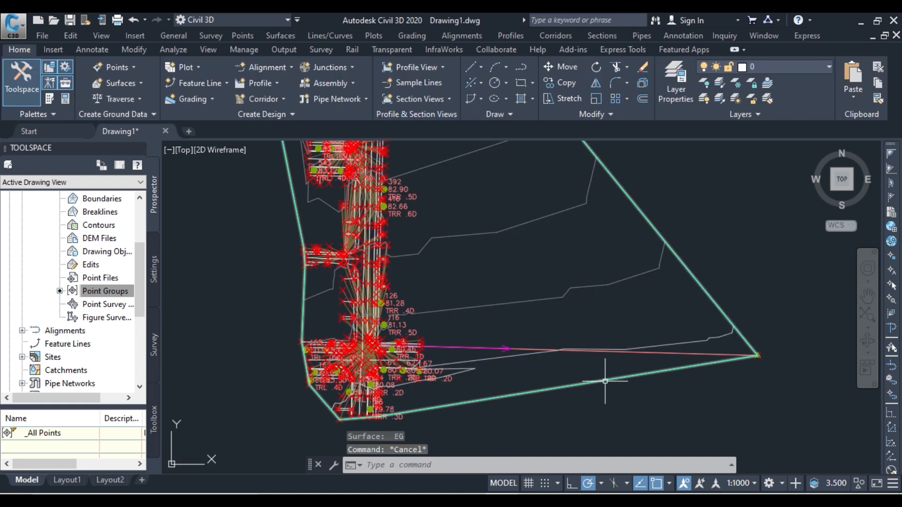
Edit the EG surface style's contour intervals, setting the minor interval to 0.2 m and the major interval to 1 m
{"action": "double_click", "coordinate": [604, 380]}
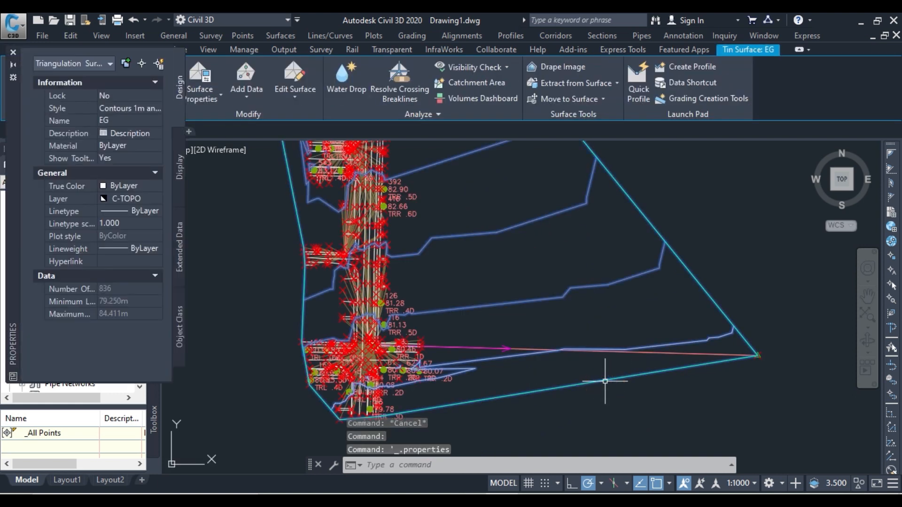
{"action": "right_click", "coordinate": [605, 381]}
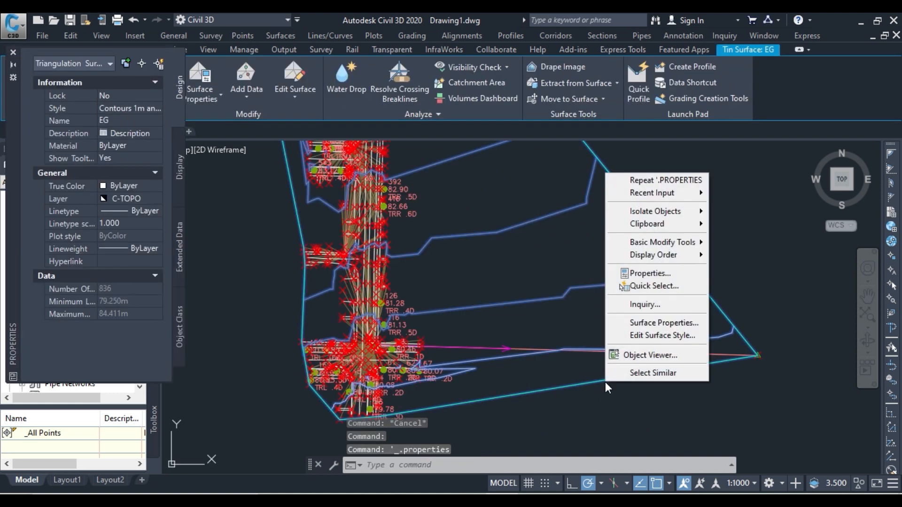
{"action": "left_click", "coordinate": [17, 52]}
{"action": "left_click", "coordinate": [653, 336]}
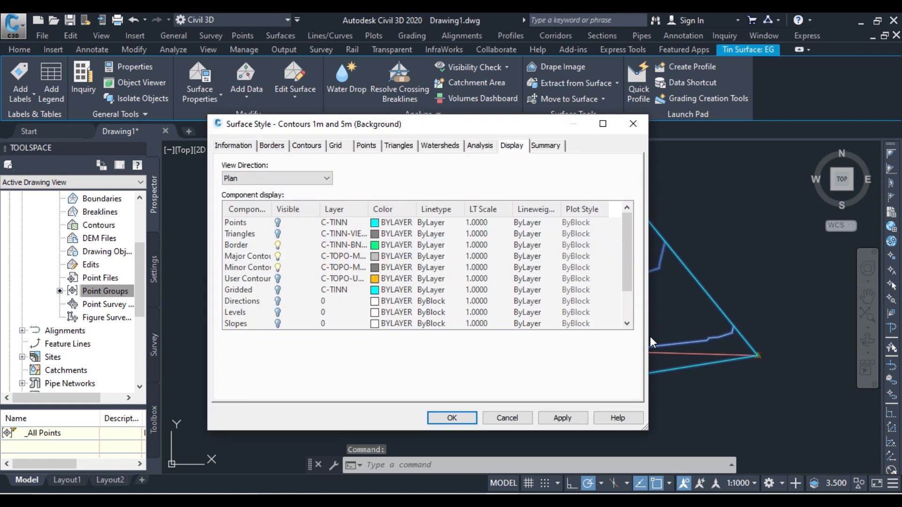
{"action": "left_click", "coordinate": [321, 153]}
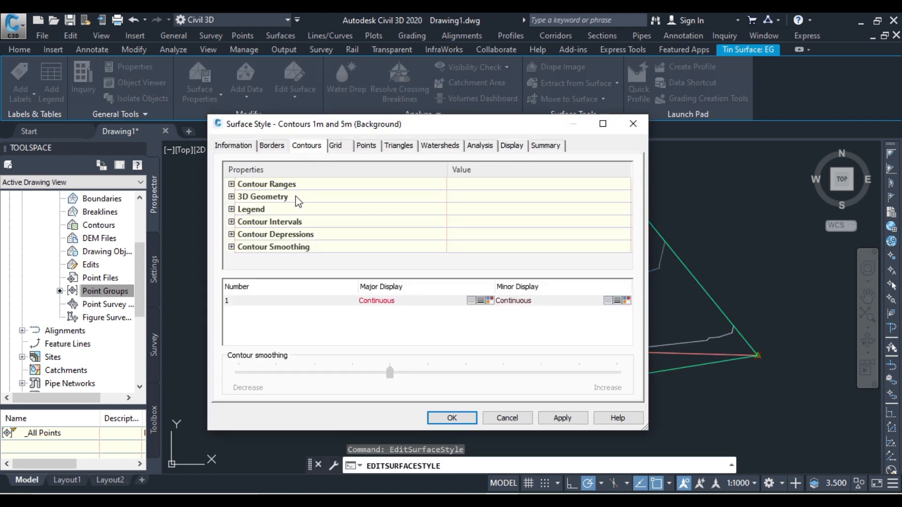
{"action": "left_click", "coordinate": [231, 222]}
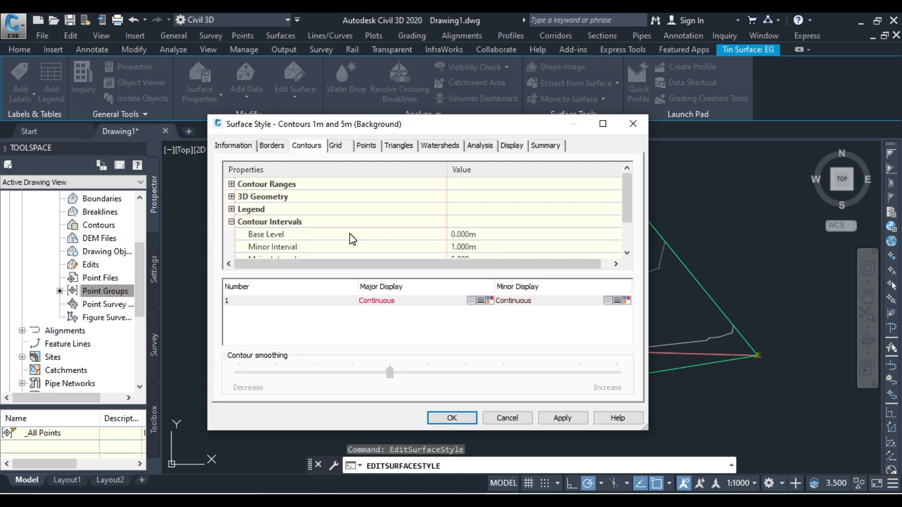
{"action": "scroll", "coordinate": [352, 239], "scroll_direction": "down", "scroll_amount": 1}
{"action": "left_click", "coordinate": [463, 209]}
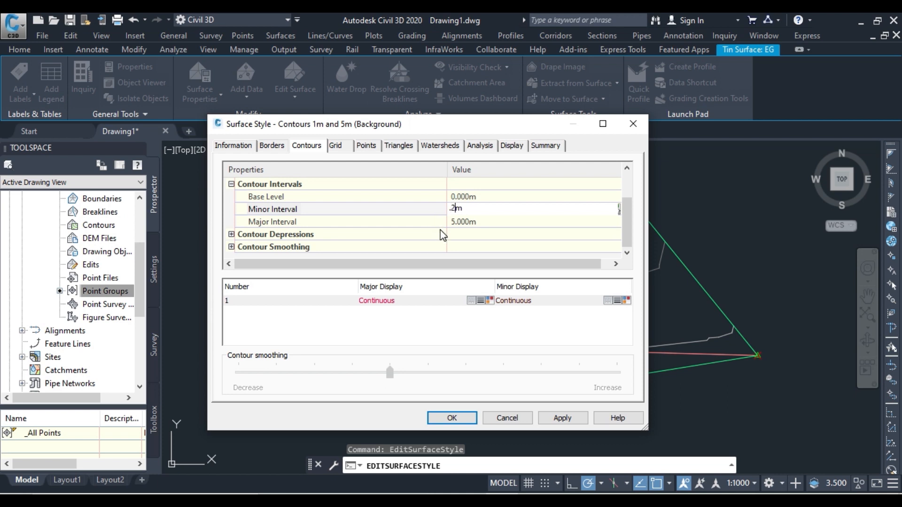
{"action": "left_click", "coordinate": [482, 220]}
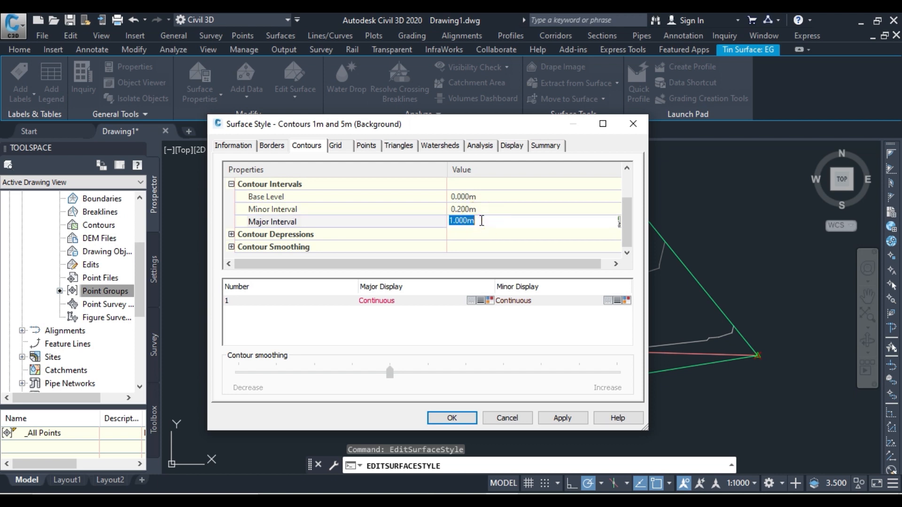
{"action": "left_click", "coordinate": [566, 418]}
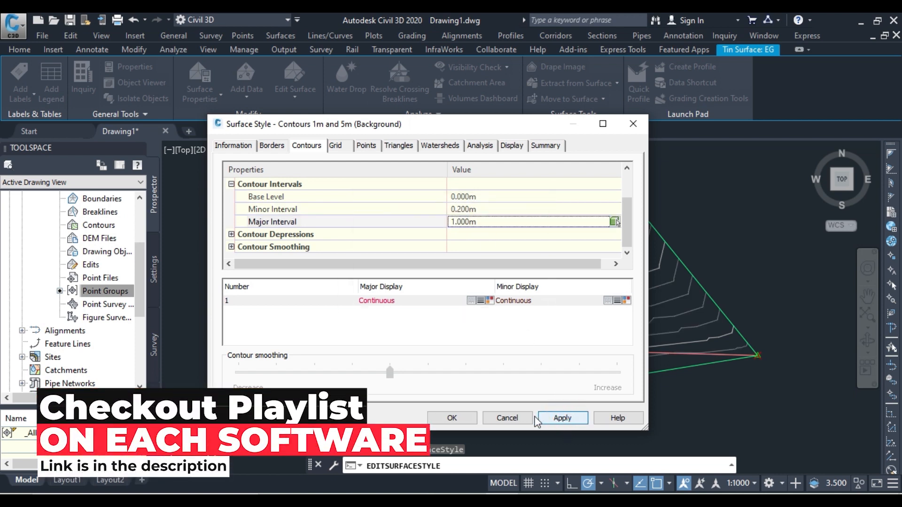
{"action": "left_click", "coordinate": [452, 418]}
{"action": "key", "text": "Escape"}
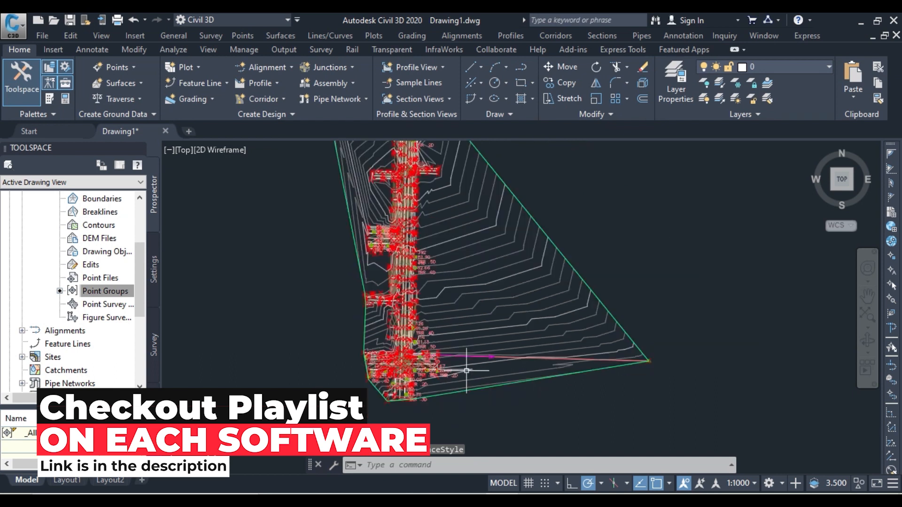
View the EG surface in an isometric 3D view with the Conceptual visual style
{"action": "middle_click_drag", "start_coordinate": [466, 371], "coordinate": [474, 411]}
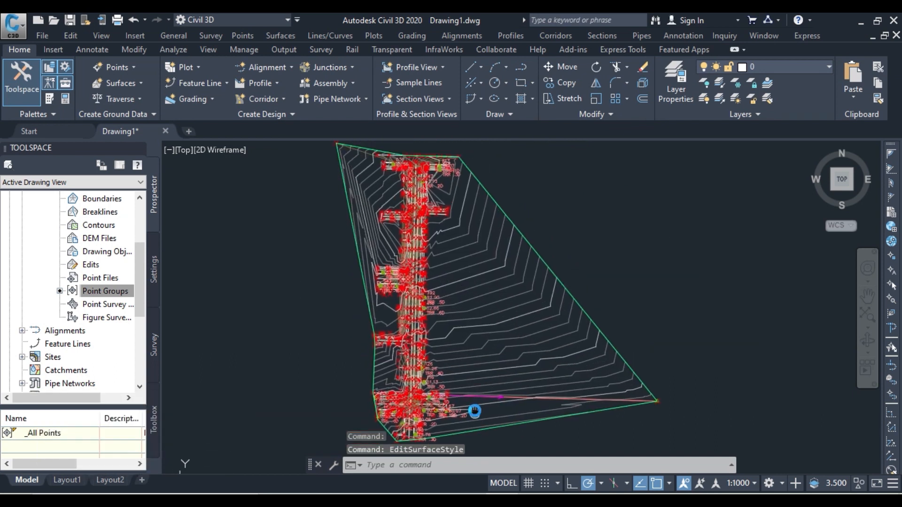
{"action": "left_click", "coordinate": [676, 324]}
{"action": "left_click", "coordinate": [656, 288]}
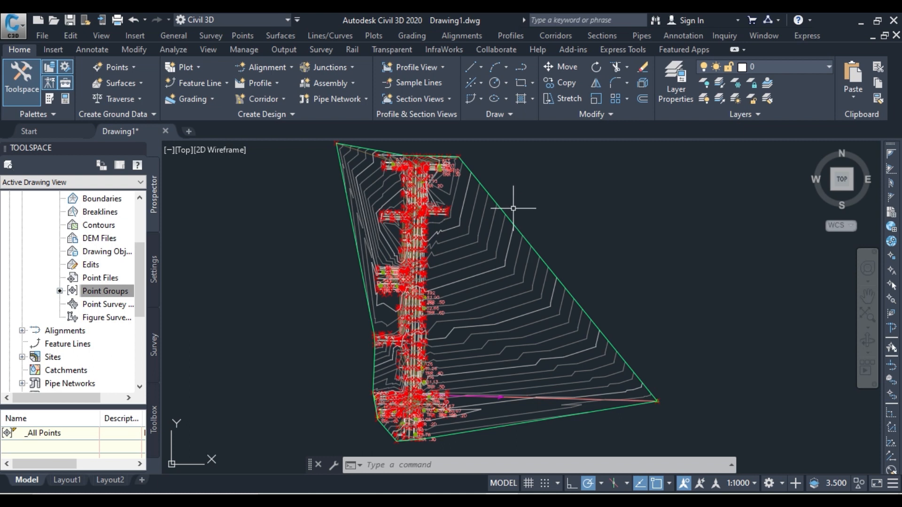
{"action": "left_click", "coordinate": [812, 149]}
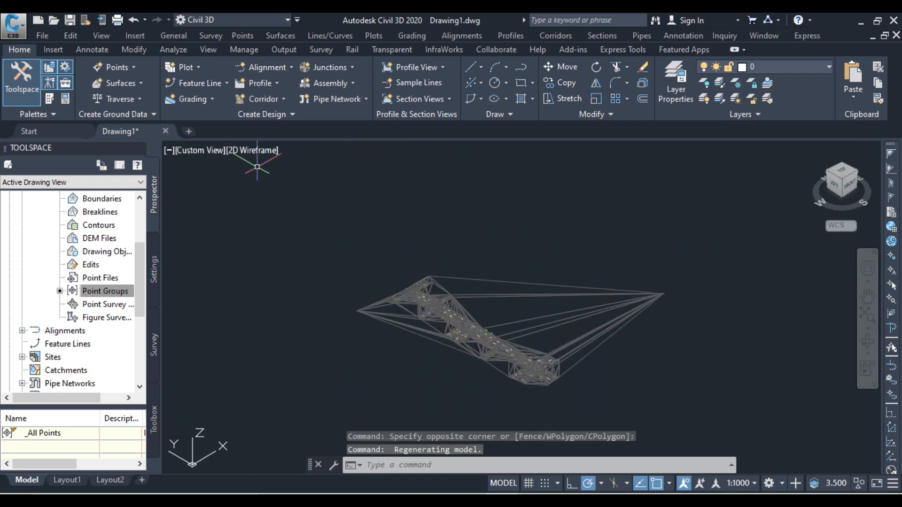
{"action": "left_click", "coordinate": [249, 151]}
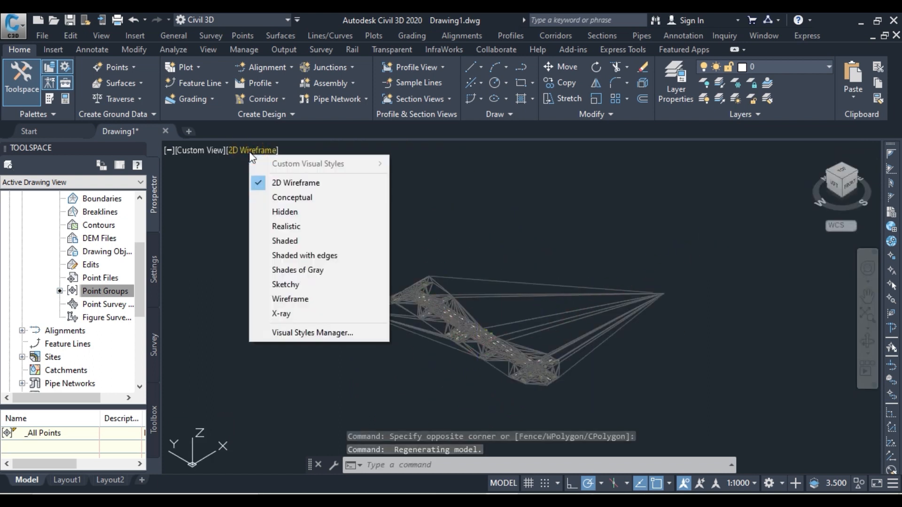
{"action": "left_click", "coordinate": [284, 195]}
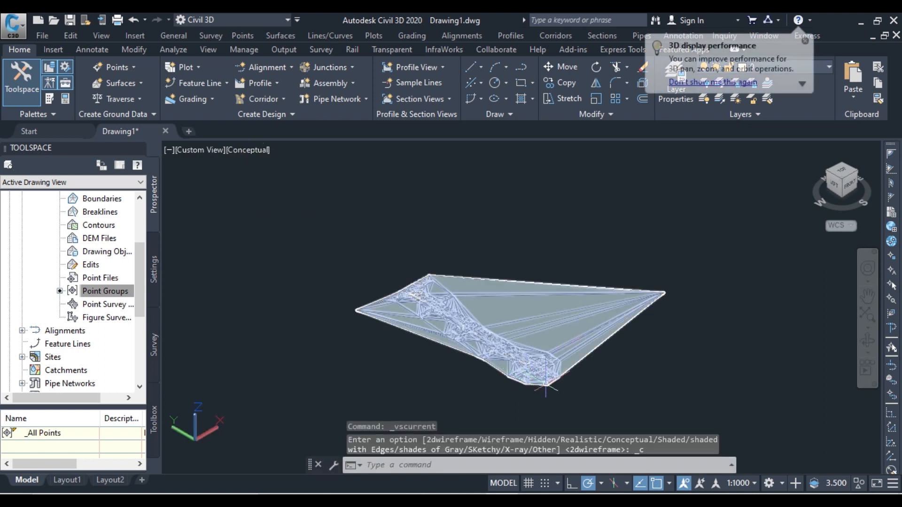
Switch the 3D view of the surface to the Shaded visual style
{"action": "scroll", "coordinate": [547, 385], "scroll_direction": "up", "scroll_amount": 5}
{"action": "scroll", "coordinate": [545, 384], "scroll_direction": "up", "scroll_amount": 3}
{"action": "middle_click_drag", "start_coordinate": [626, 372], "coordinate": [832, 418], "text": "shift"}
{"action": "left_click", "coordinate": [257, 151]}
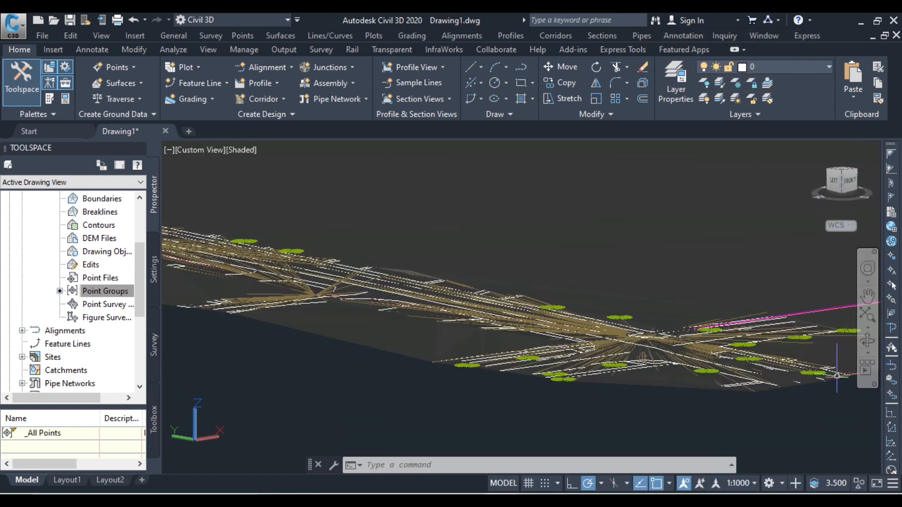
Inspect the shaded surface and survey linework up close in 3D, and return to the top view
{"action": "scroll", "coordinate": [749, 360], "scroll_direction": "up", "scroll_amount": 5}
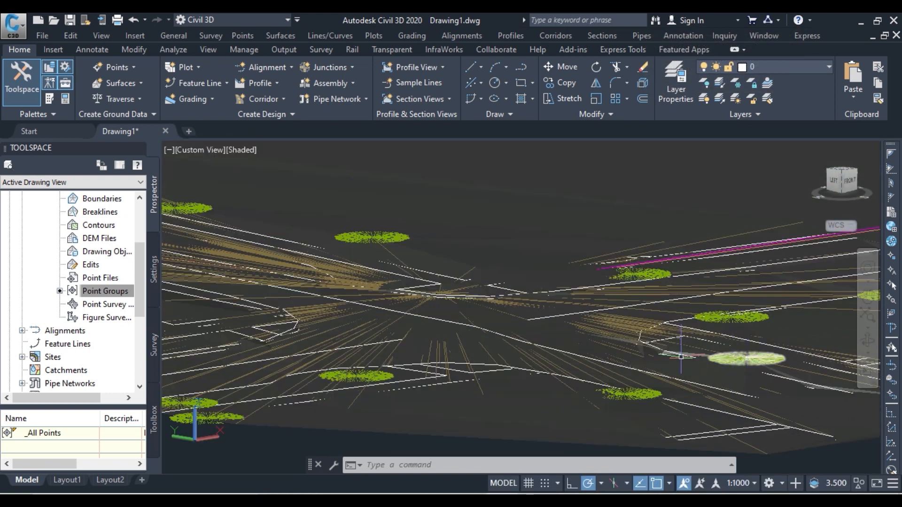
{"action": "scroll", "coordinate": [680, 359], "scroll_direction": "up", "scroll_amount": 5}
{"action": "scroll", "coordinate": [600, 336], "scroll_direction": "down", "scroll_amount": 8}
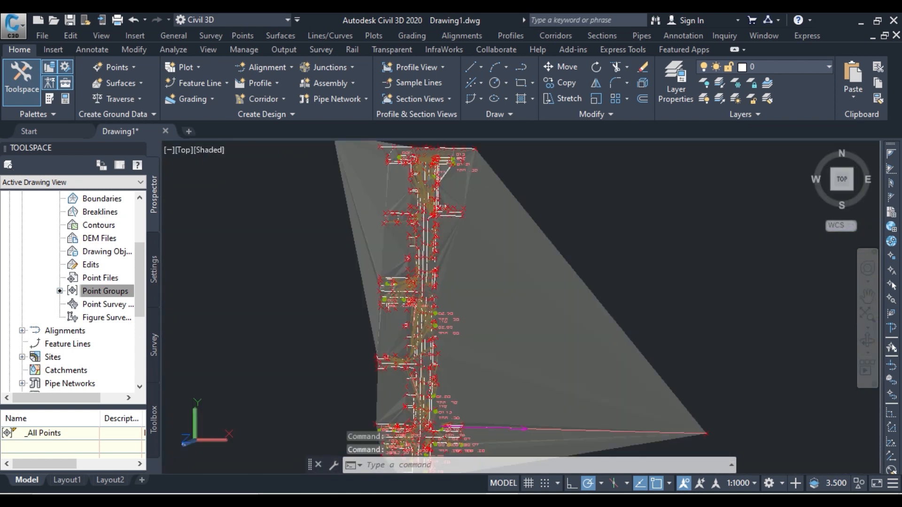
{"action": "scroll", "coordinate": [460, 282], "scroll_direction": "up", "scroll_amount": 5}
{"action": "middle_click_drag", "start_coordinate": [427, 259], "coordinate": [537, 341]}
{"action": "key", "text": "Escape"}
{"action": "scroll", "coordinate": [537, 342], "scroll_direction": "up", "scroll_amount": 3}
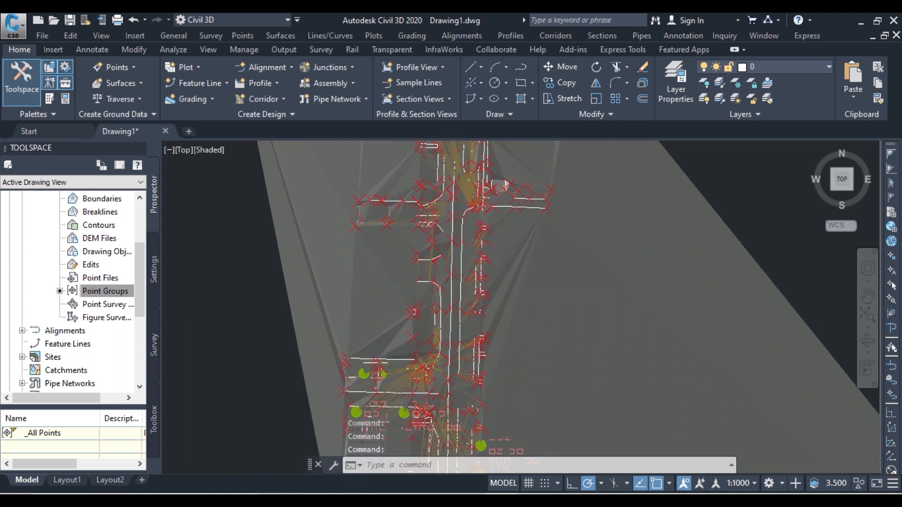